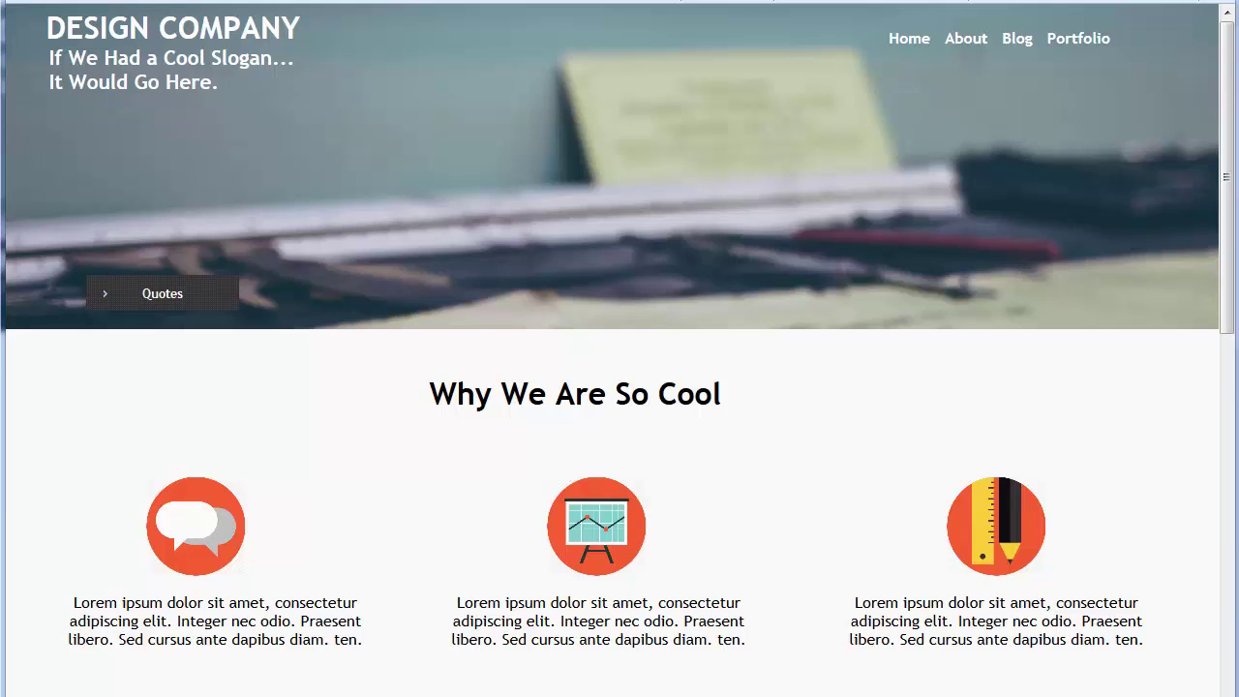
# Step: Examine the Design Company page from header to footer, and how its header and three icon columns adapt as the browser window narrows
pyautogui.click(1230, 77)
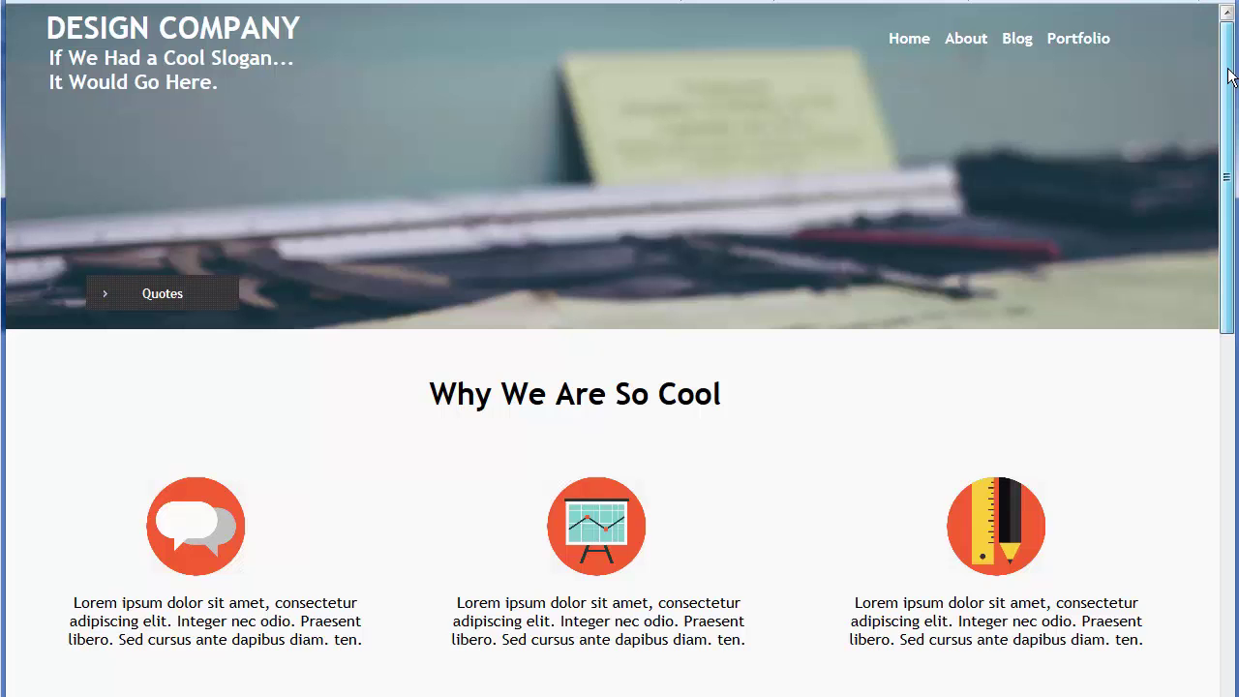
pyautogui.moveTo(1230, 78); pyautogui.dragTo(1224, 518)
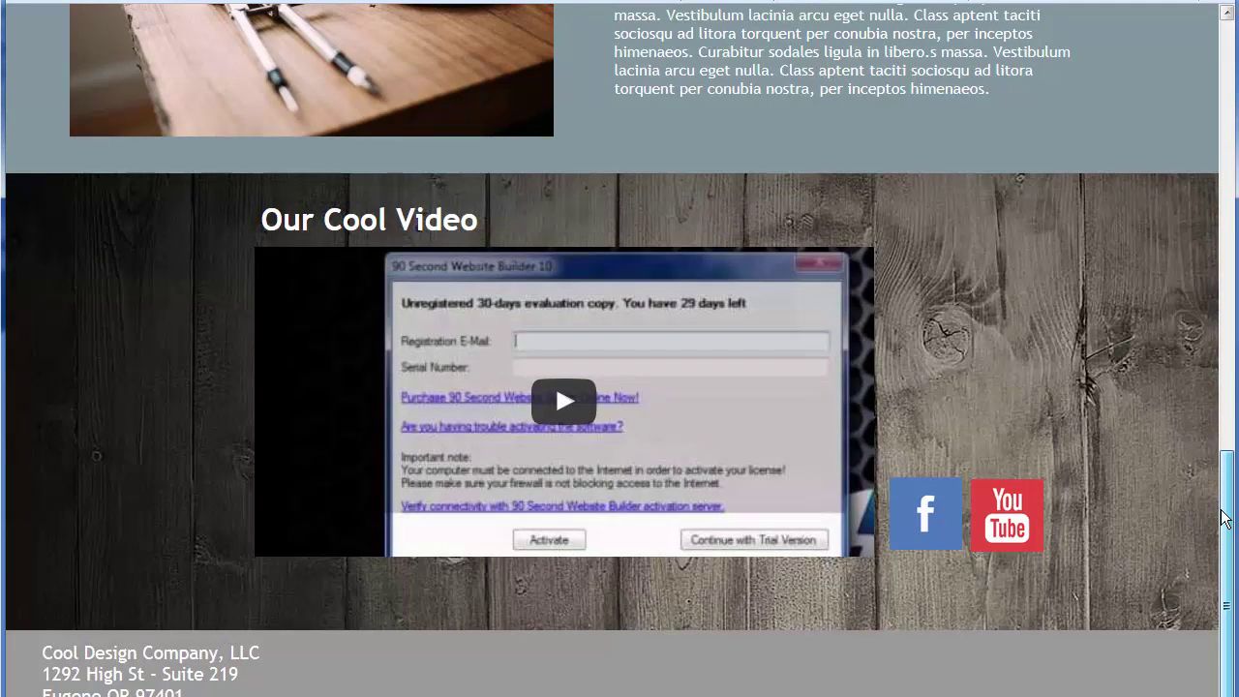
pyautogui.moveTo(1224, 520); pyautogui.dragTo(1212, 60)
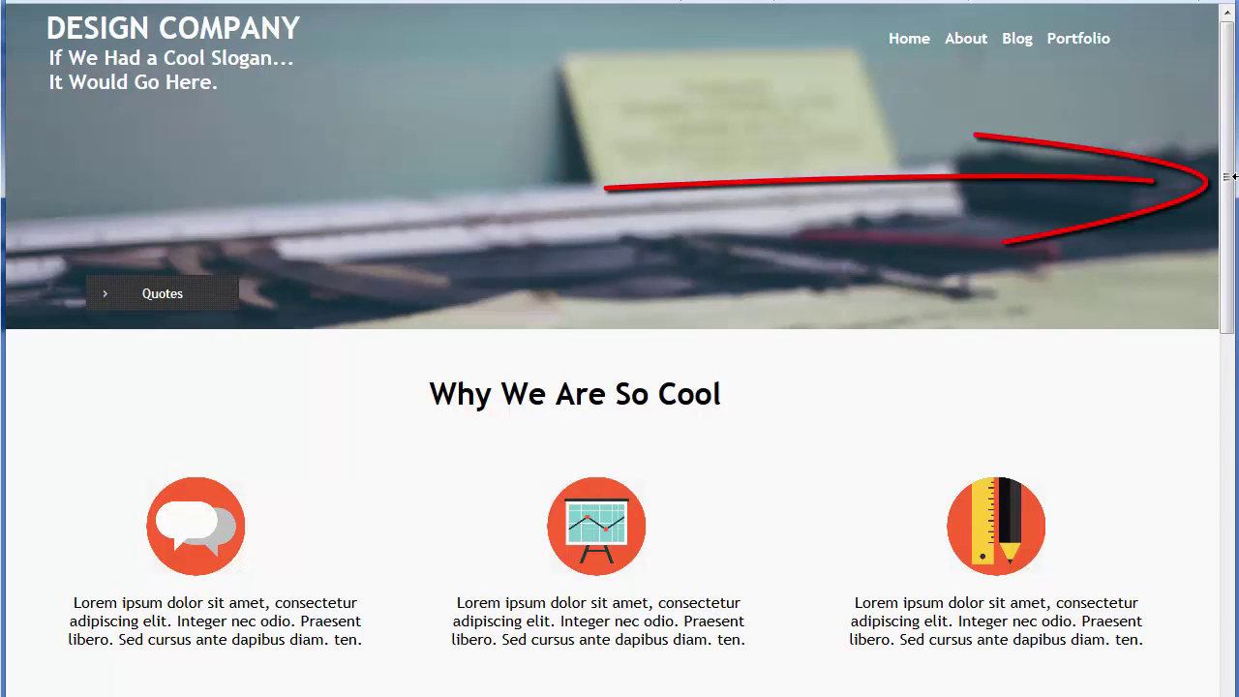
pyautogui.moveTo(1228, 176); pyautogui.dragTo(1140, 180)
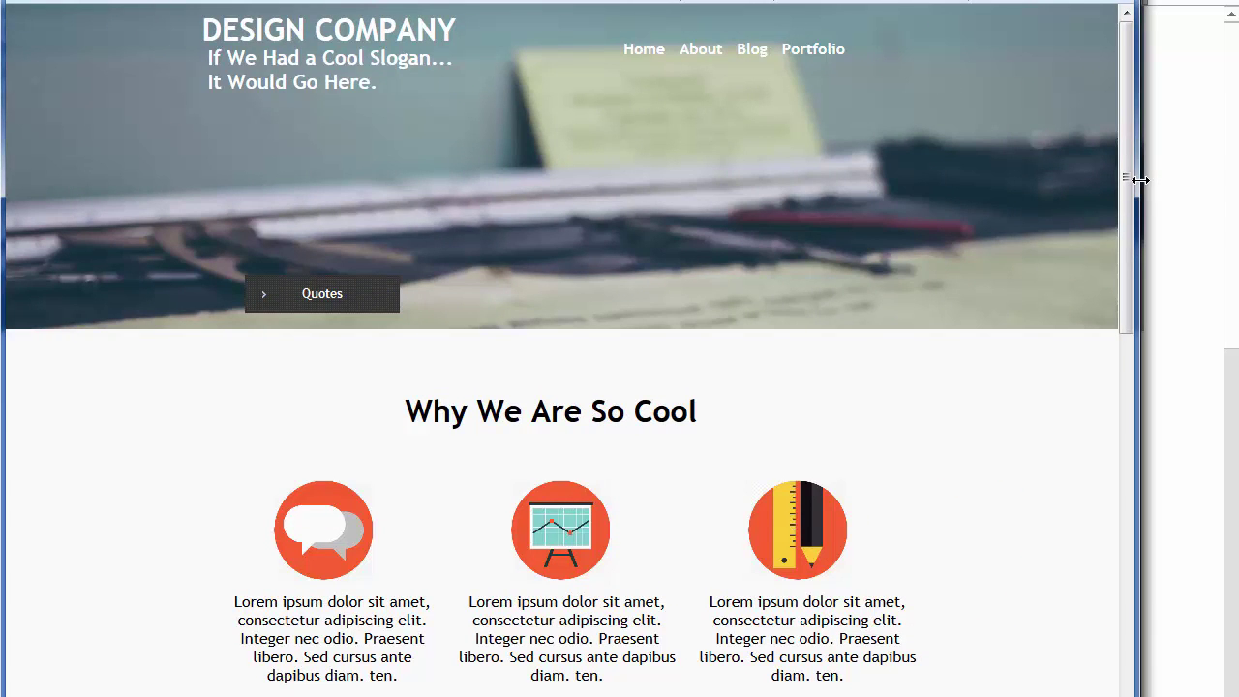
pyautogui.moveTo(1140, 180); pyautogui.dragTo(1216, 182)
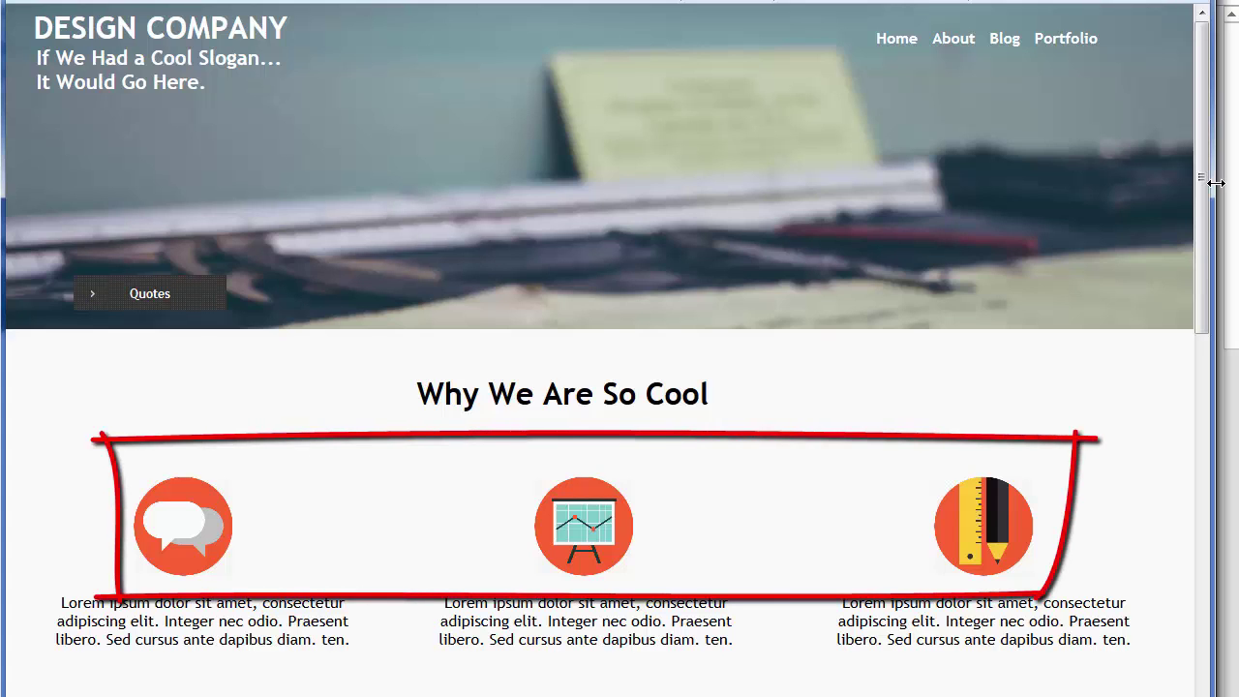
pyautogui.moveTo(1216, 182); pyautogui.dragTo(1168, 182)
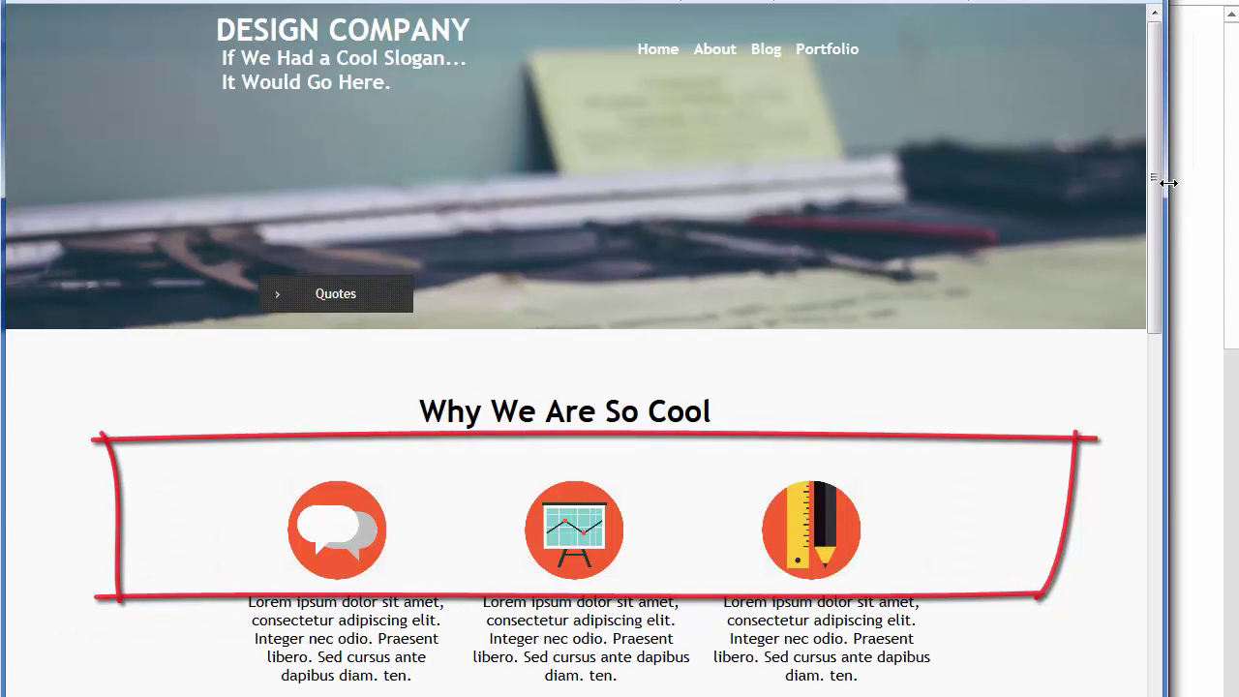
pyautogui.moveTo(1168, 182); pyautogui.dragTo(823, 219)
pyautogui.moveTo(560, 2); pyautogui.dragTo(804, 2)
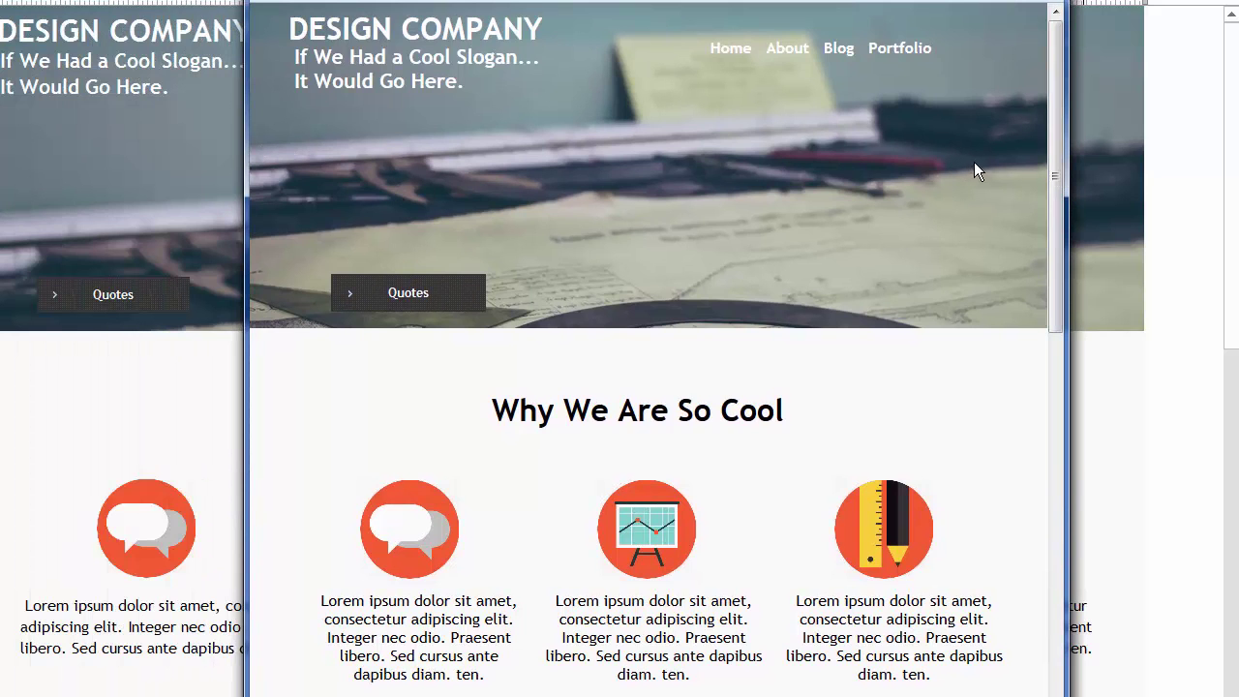
# Step: Examine how the video section, social icons and story section rearrange between desktop, tablet and phone widths of the browser window
pyautogui.moveTo(1051, 83); pyautogui.dragTo(1076, 542)
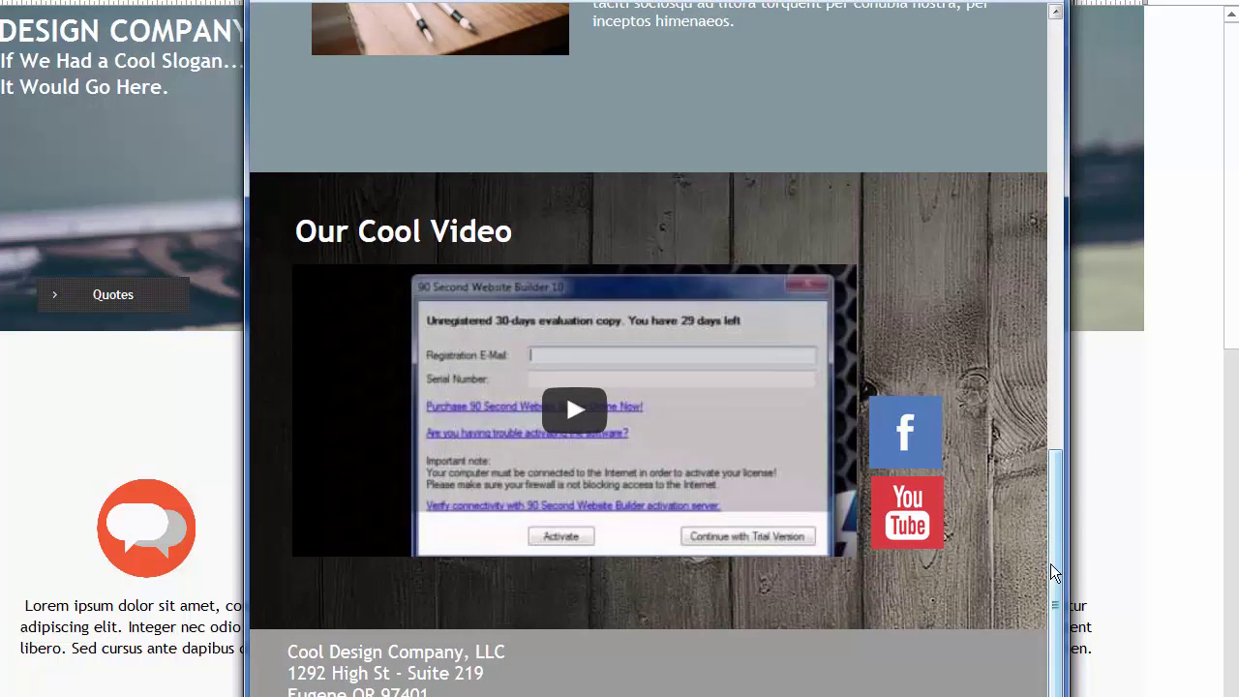
pyautogui.moveTo(1067, 297); pyautogui.dragTo(1152, 297)
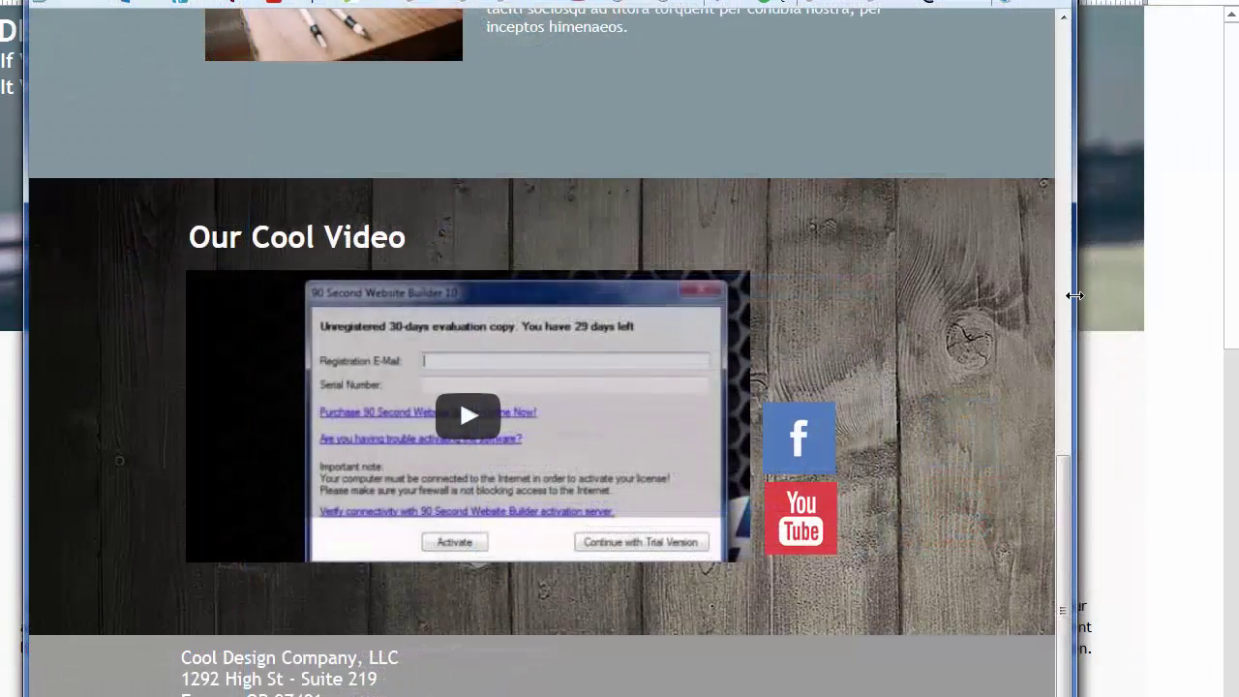
pyautogui.moveTo(1074, 296); pyautogui.dragTo(1208, 296)
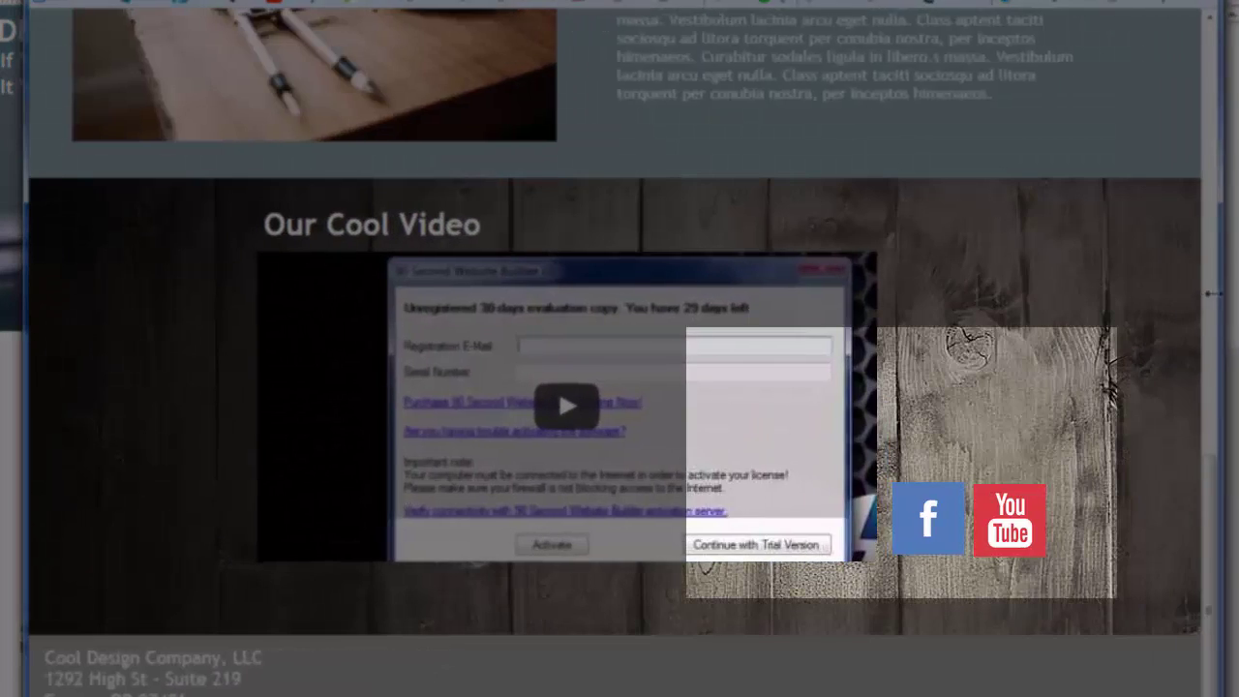
pyautogui.moveTo(1145, 293); pyautogui.dragTo(1237, 288)
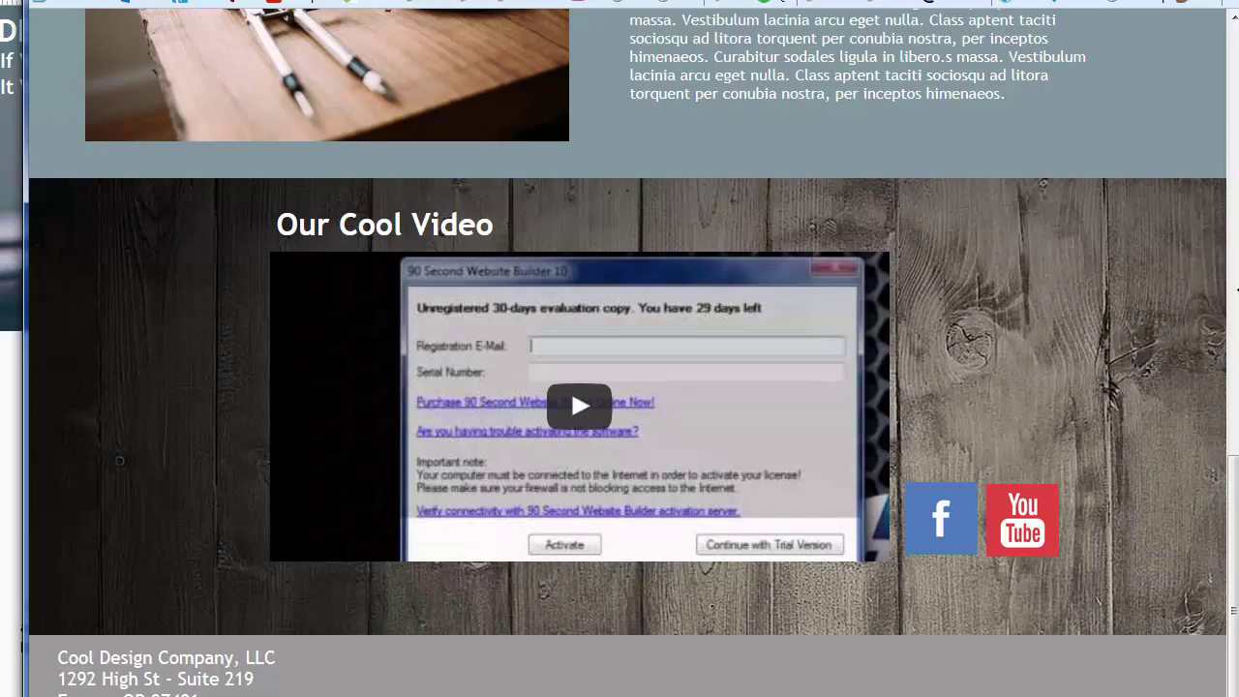
pyautogui.moveTo(1237, 288); pyautogui.dragTo(455, 296)
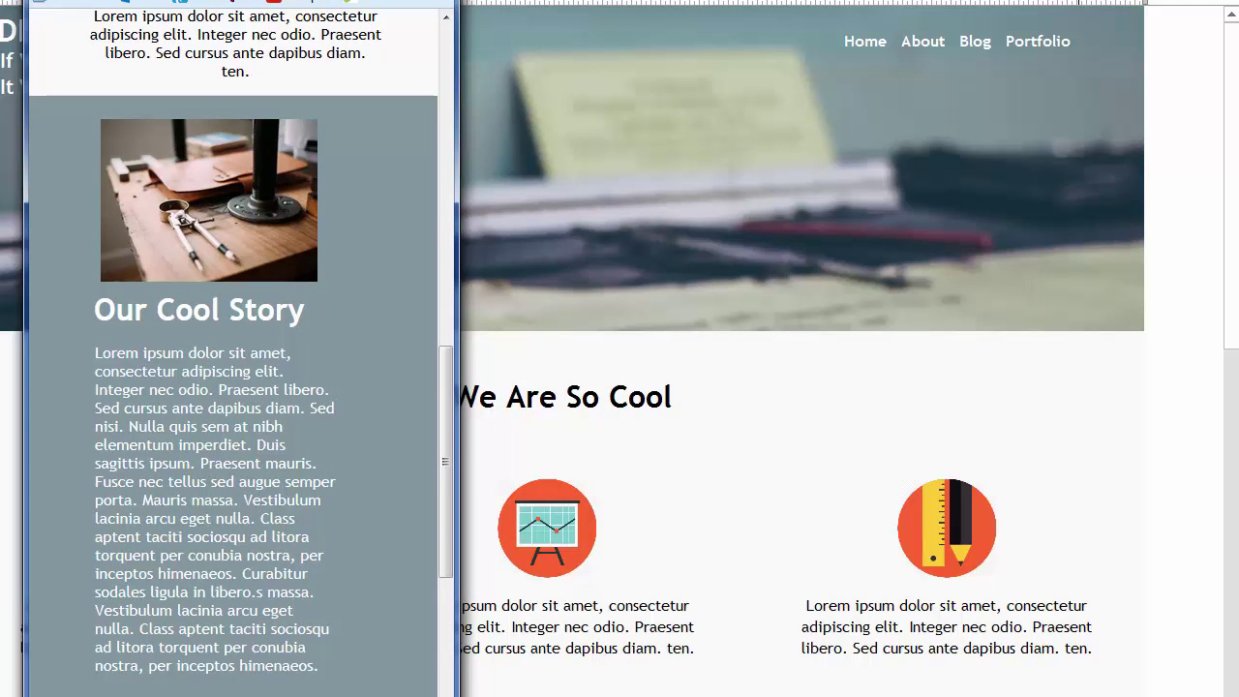
pyautogui.moveTo(455, 296); pyautogui.dragTo(436, 296)
pyautogui.moveTo(424, 356); pyautogui.dragTo(430, 29)
pyautogui.moveTo(437, 162); pyautogui.dragTo(1238, 185)
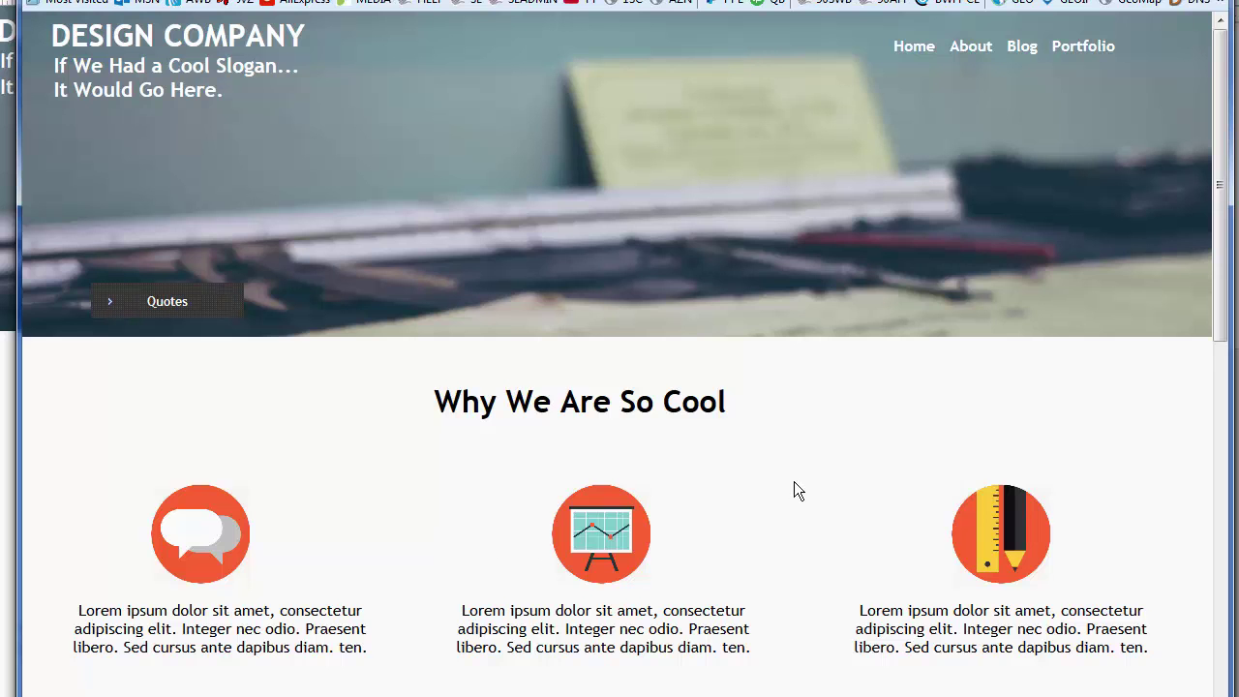
# Step: Compare the header and the three icon columns at several tablet widths and at the wide desktop size
pyautogui.moveTo(1229, 243); pyautogui.dragTo(847, 253)
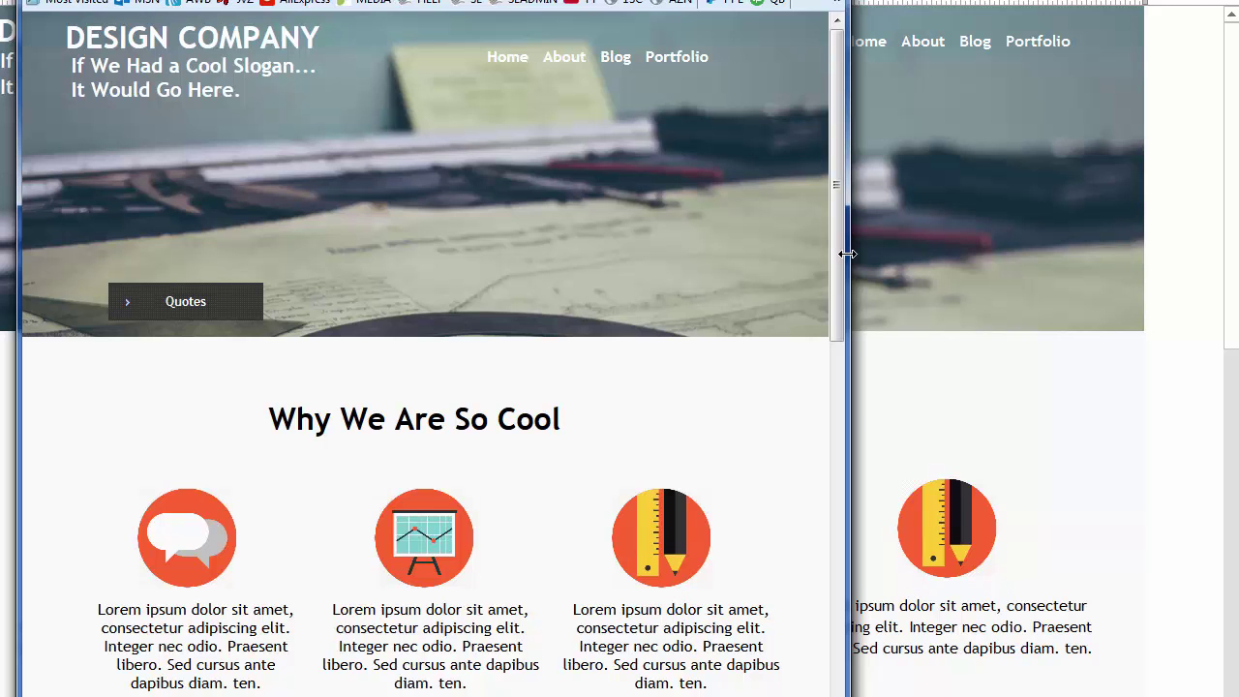
pyautogui.moveTo(847, 254); pyautogui.dragTo(955, 238)
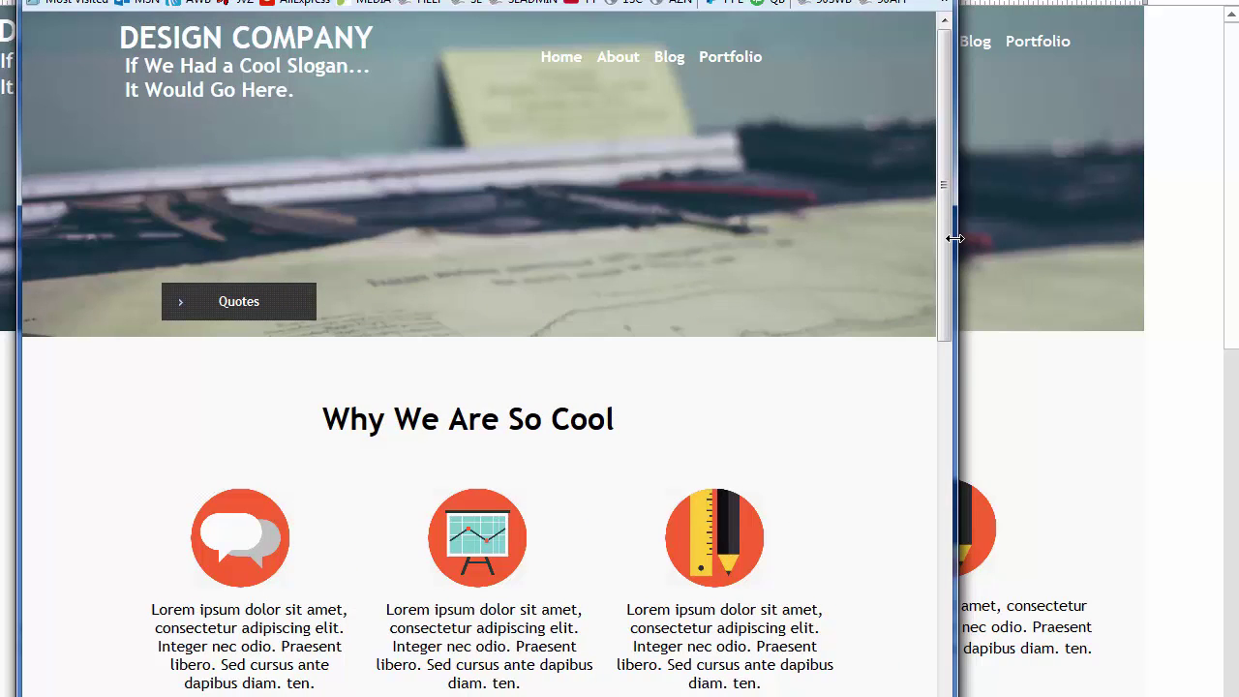
pyautogui.moveTo(955, 238); pyautogui.dragTo(929, 238)
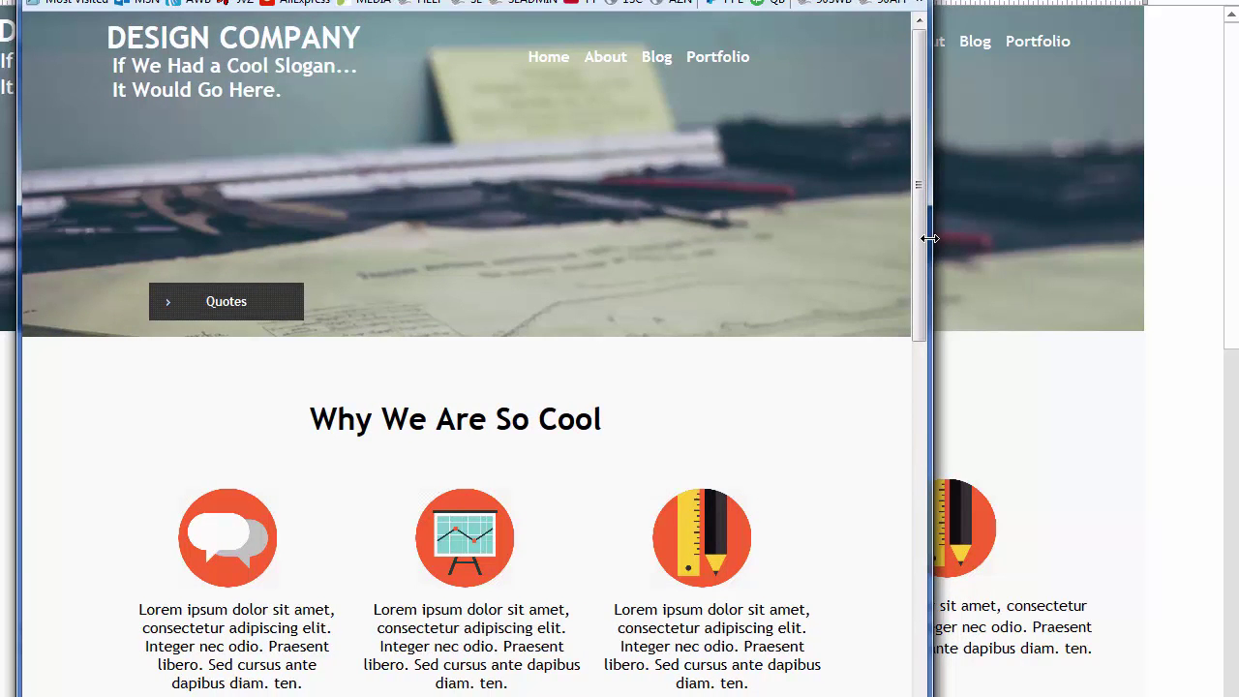
pyautogui.moveTo(930, 238); pyautogui.dragTo(785, 263)
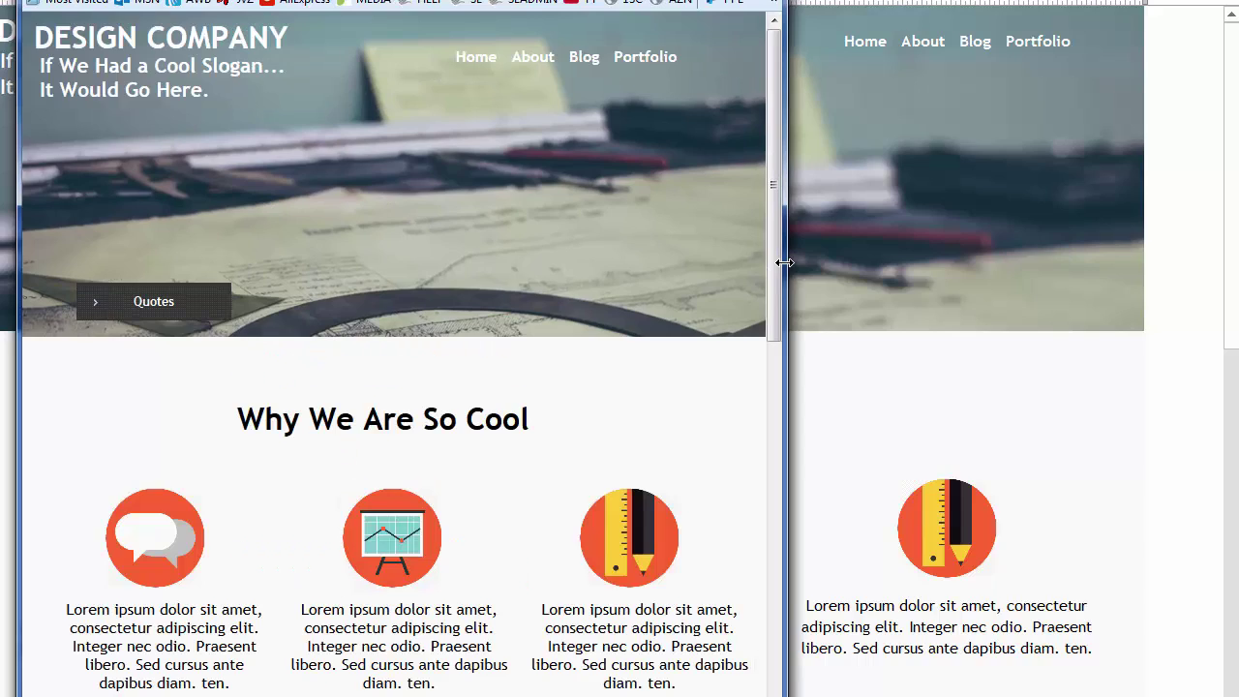
pyautogui.moveTo(784, 262); pyautogui.dragTo(1186, 233)
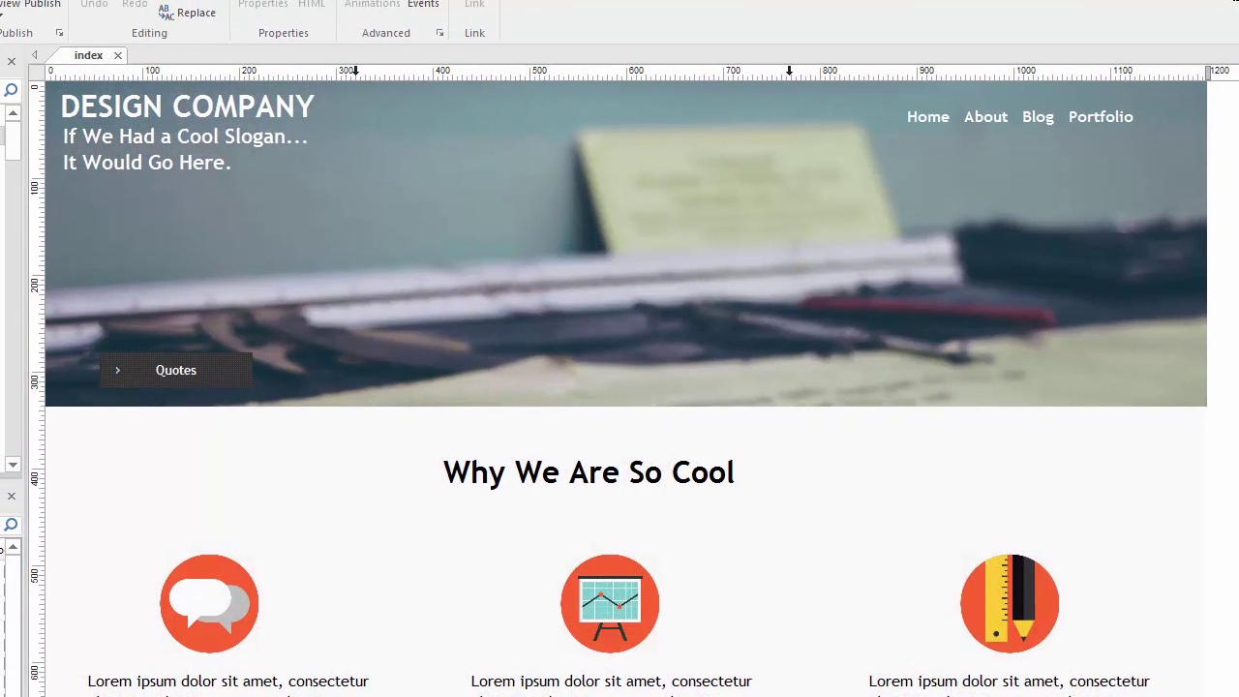
# Step: In 90 Second Website Builder, review the default layout of the index page and open its page properties
pyautogui.scroll(-15, 619, 388)
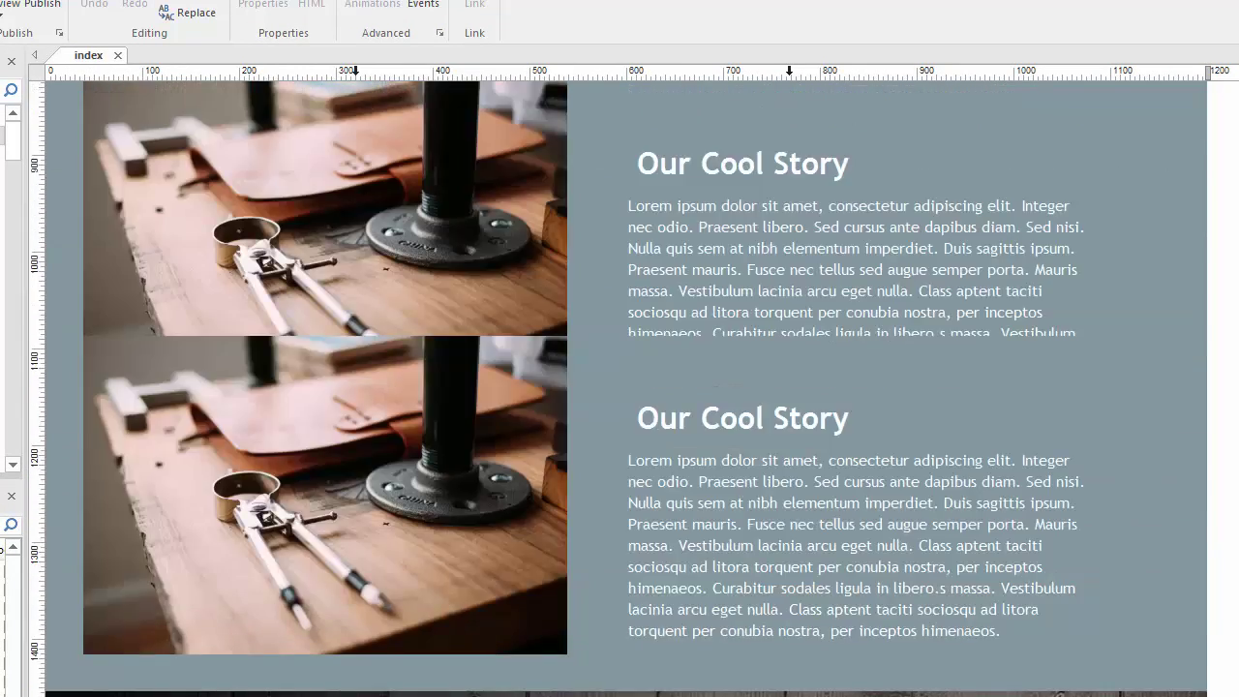
pyautogui.scroll(15, 620, 387)
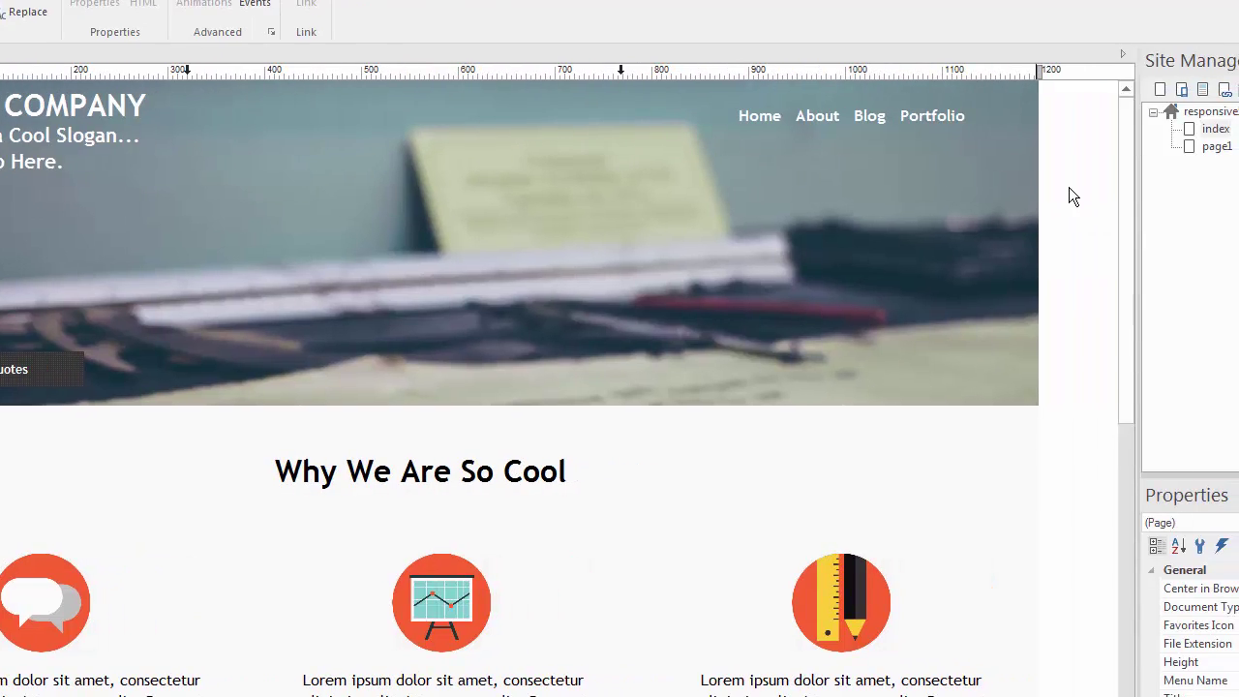
pyautogui.rightClick(1065, 185)
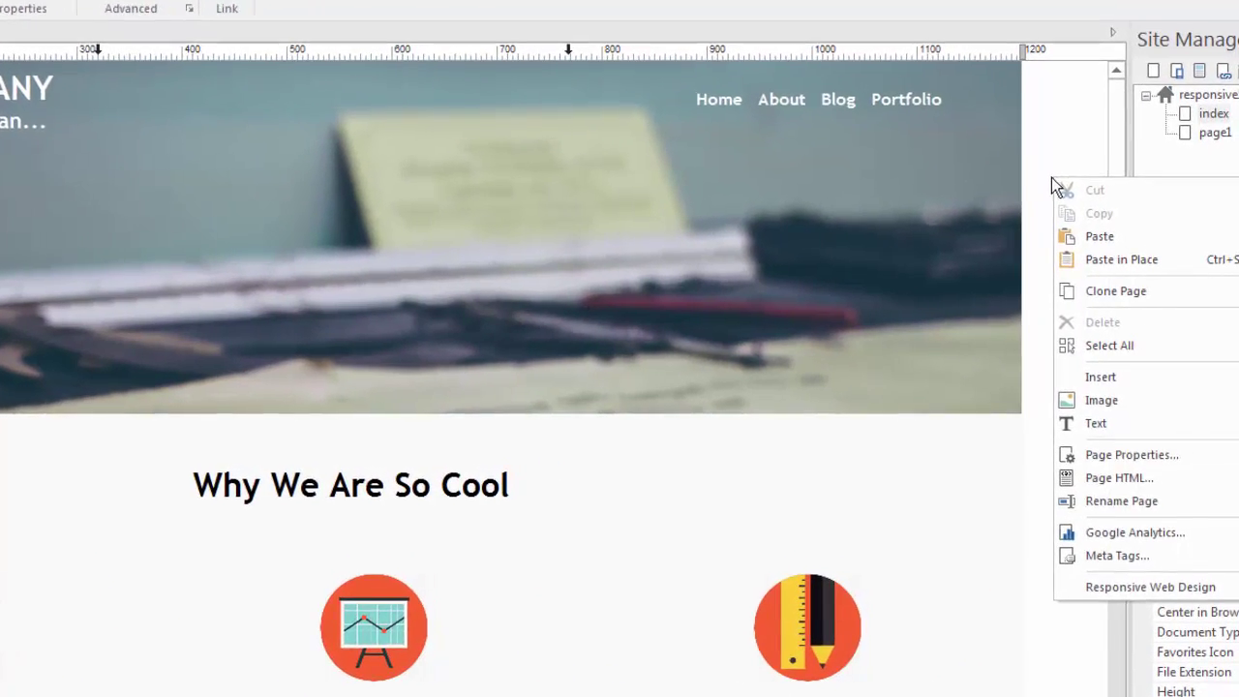
pyautogui.click(1091, 464)
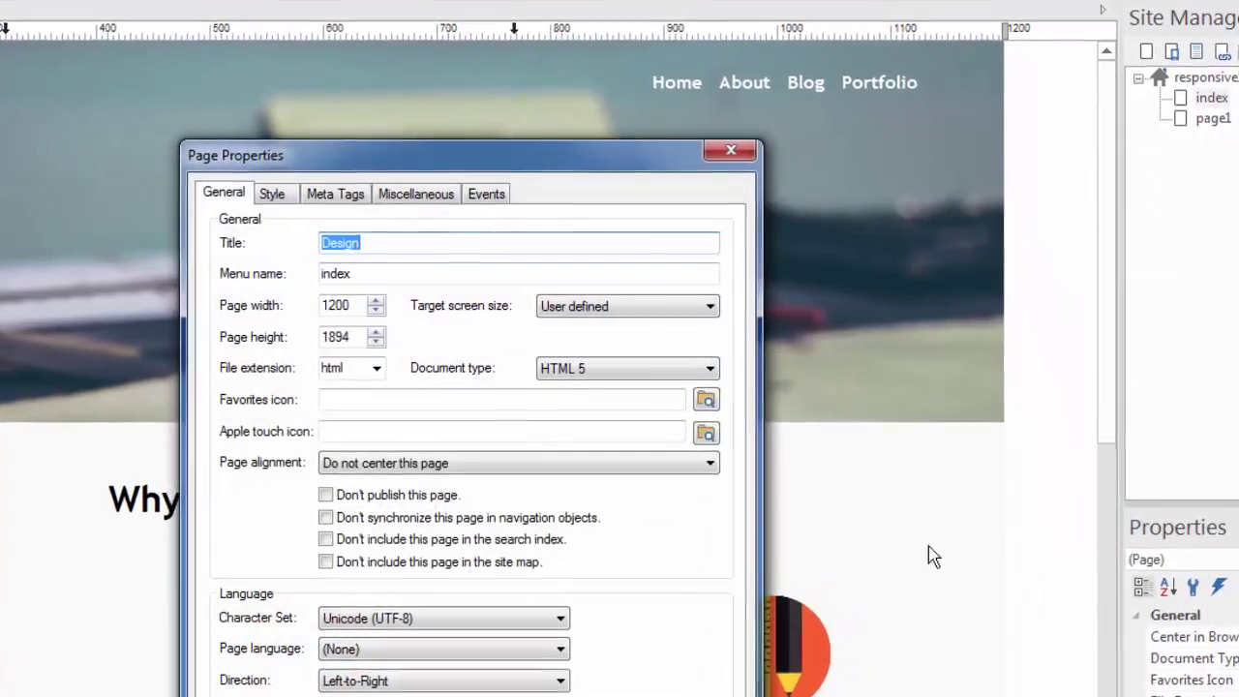
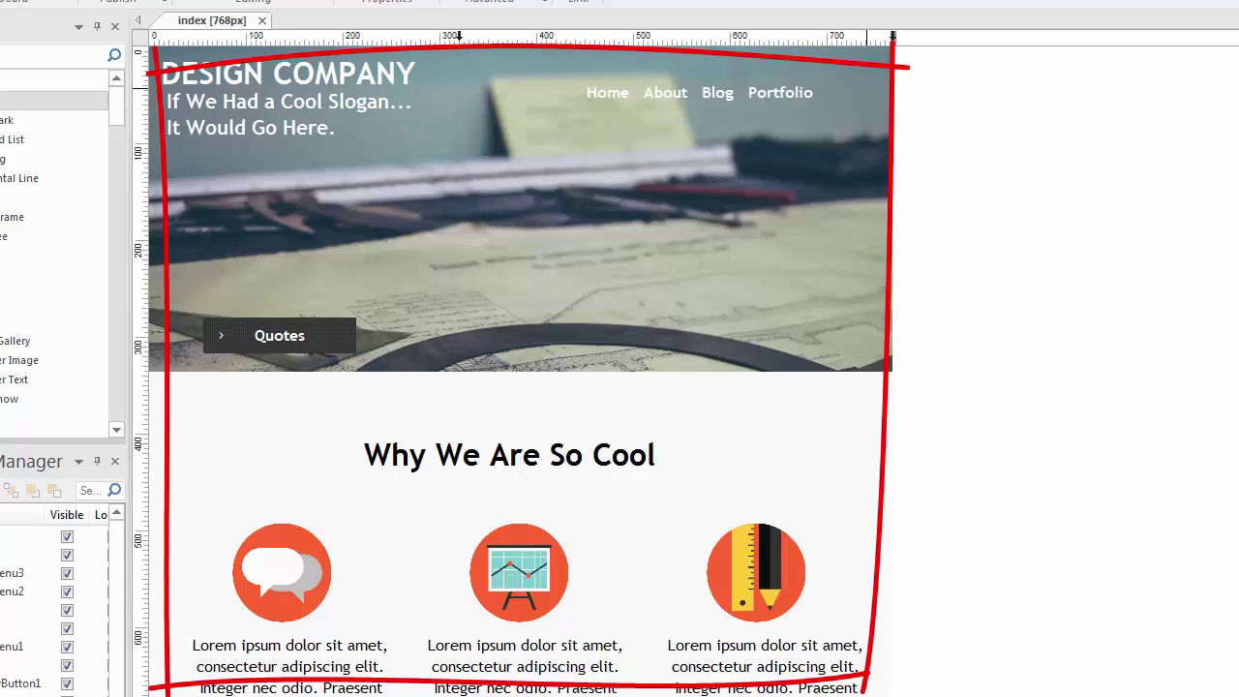
# Step: Examine the index page's layout at the 768px breakpoint and at the 320px breakpoint
pyautogui.scroll(-10, 521, 371)
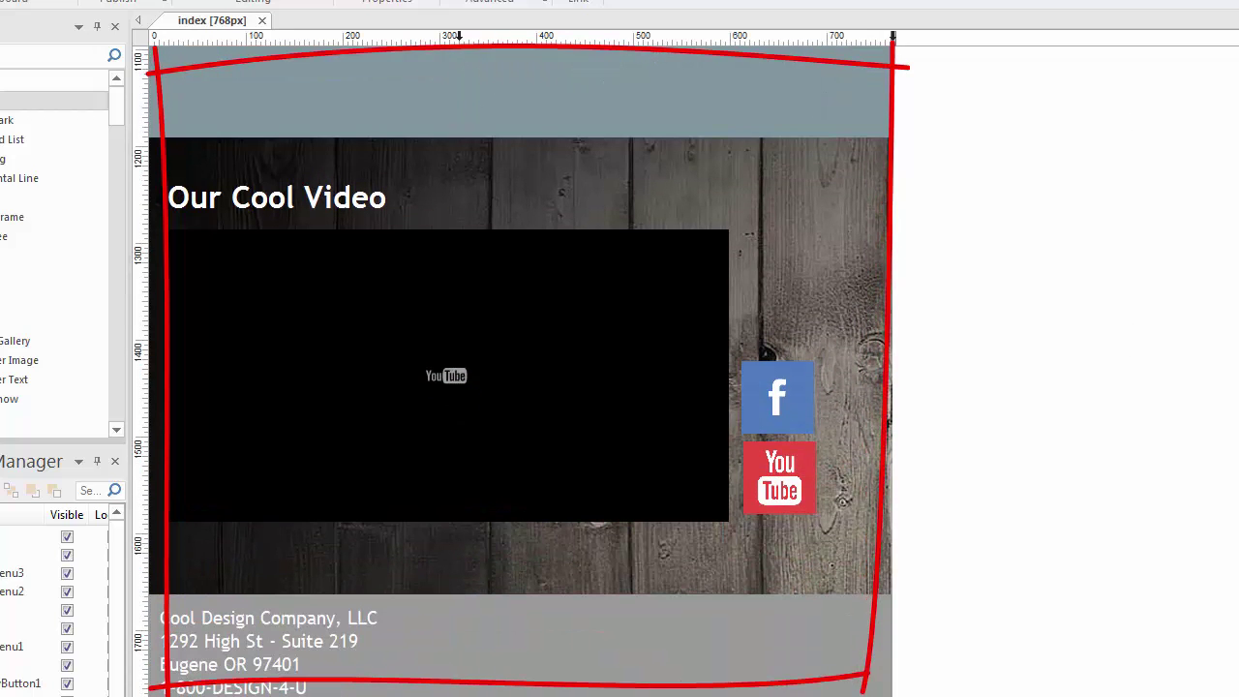
pyautogui.scroll(15, 521, 372)
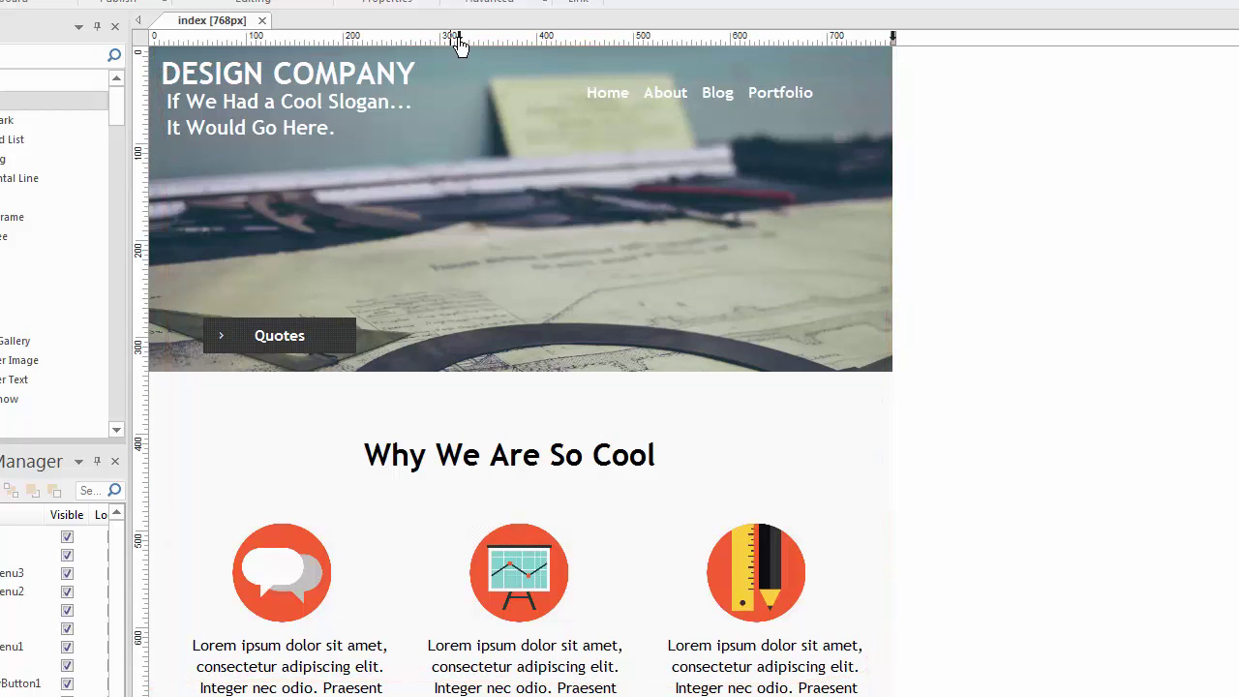
pyautogui.click(458, 39)
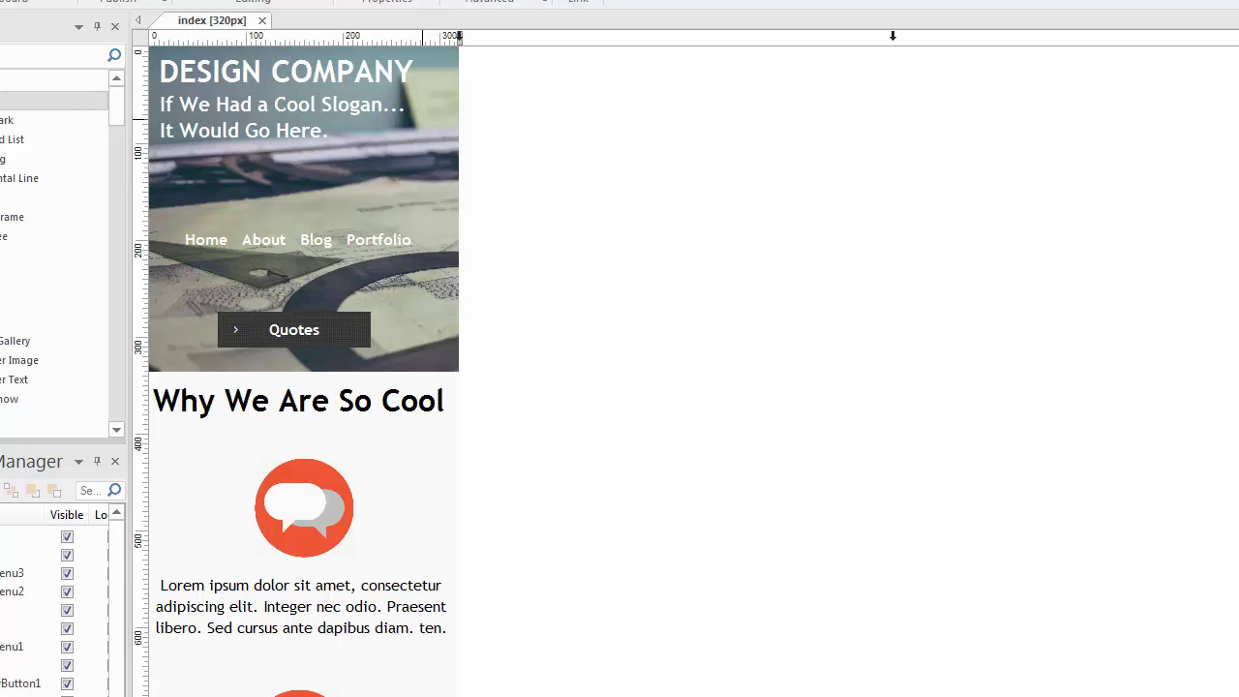
pyautogui.scroll(-10, 304, 372)
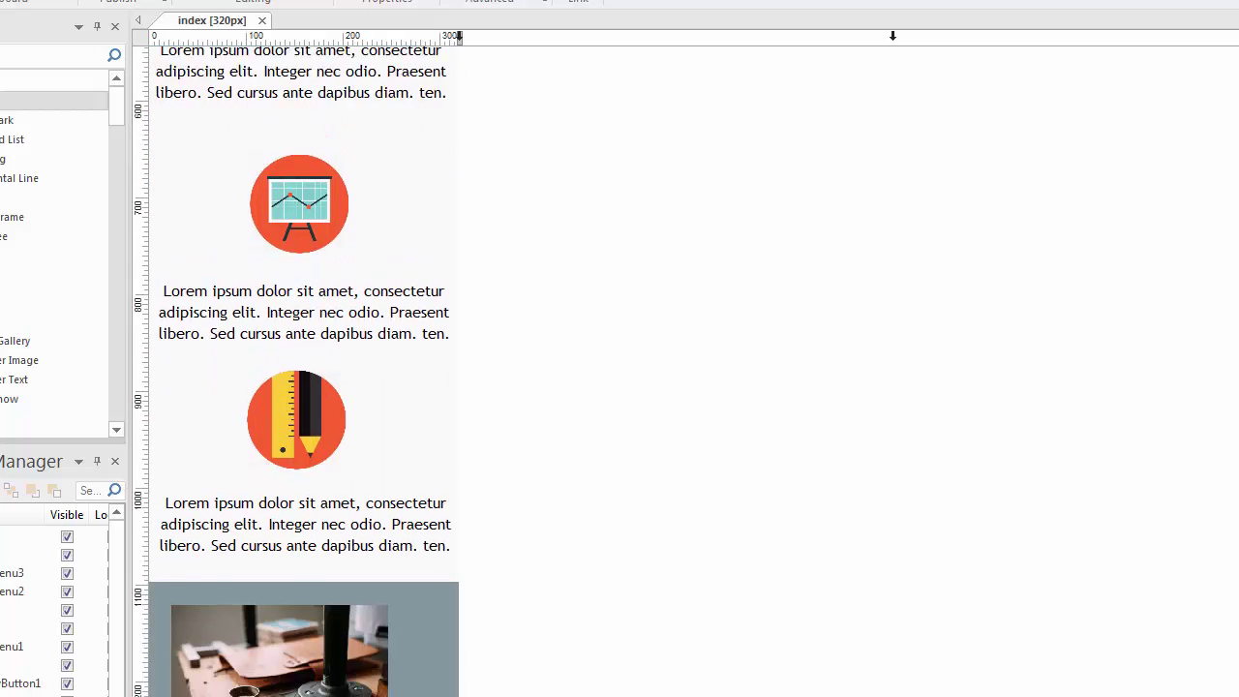
pyautogui.scroll(-3, 304, 372)
pyautogui.scroll(13, 304, 372)
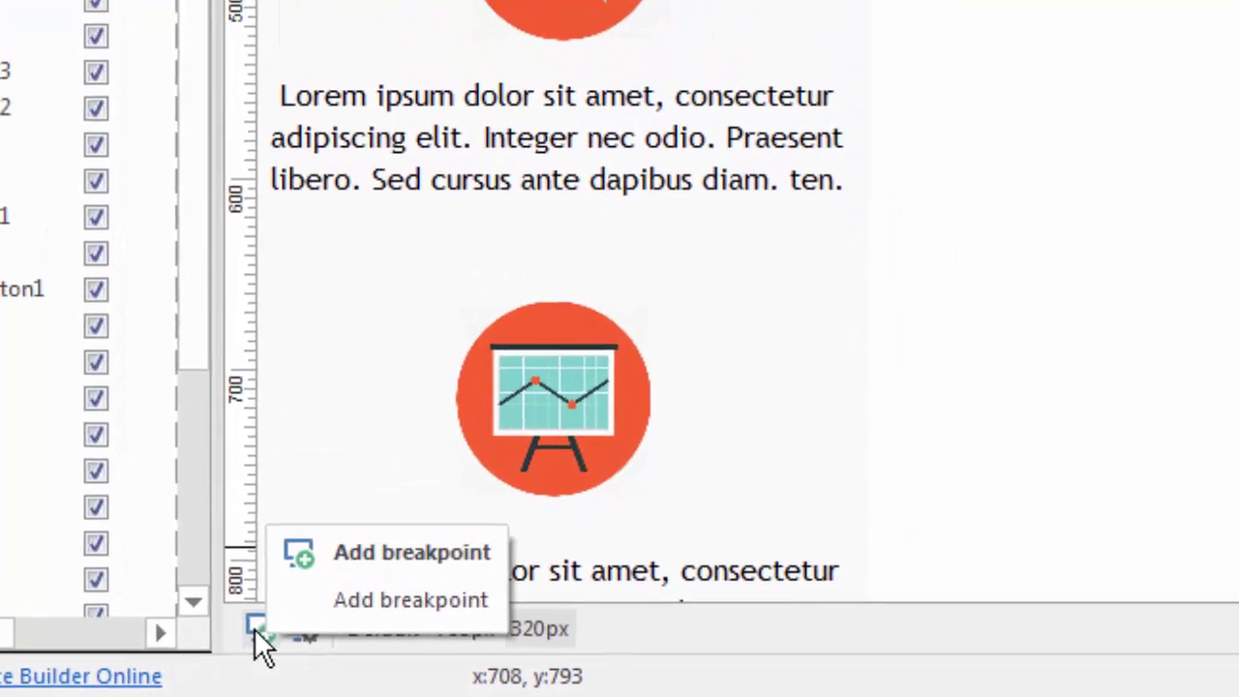
# Step: Review the max-width choices for a new breakpoint and the index page's list of existing breakpoints, leaving both dialogs
pyautogui.click(222, 636)
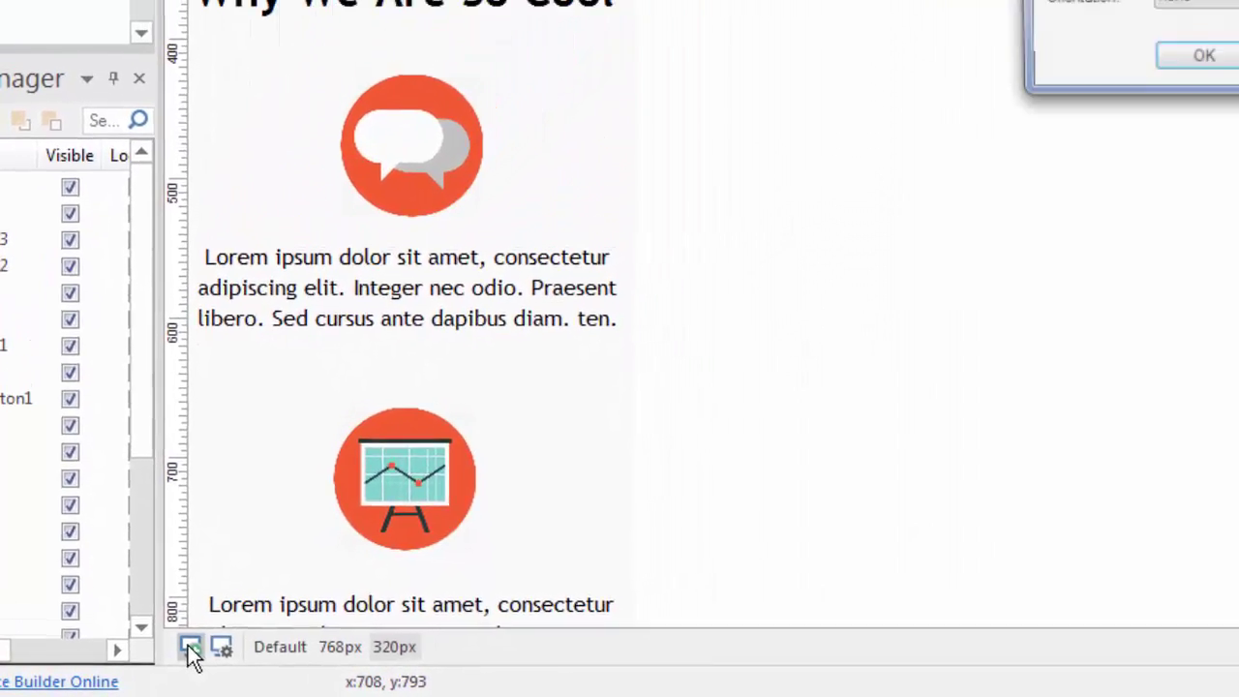
pyautogui.click(1024, 90)
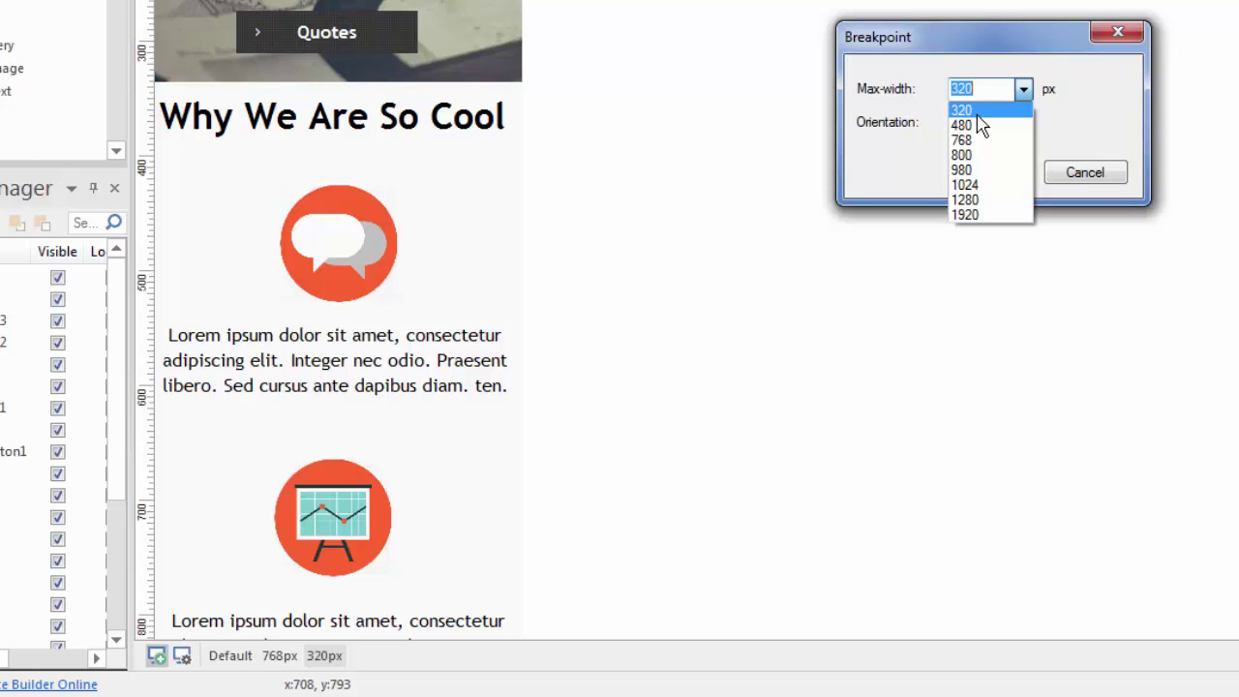
pyautogui.click(1092, 120)
pyautogui.press('Return')
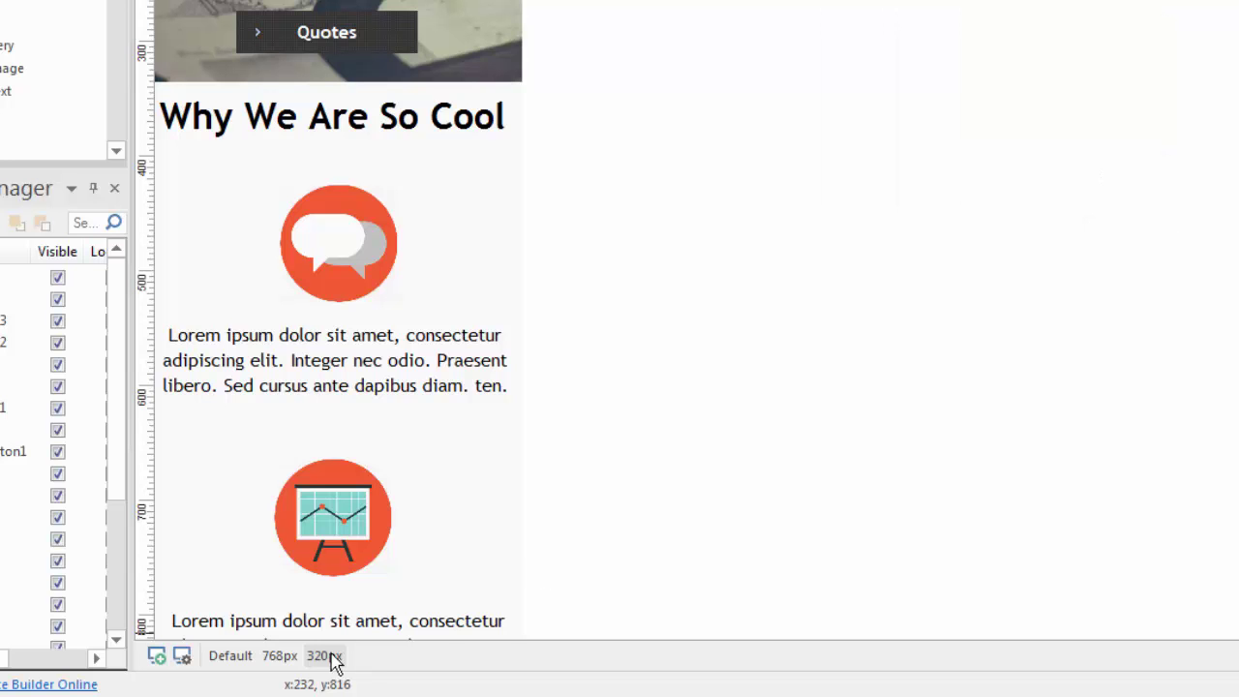
pyautogui.click(182, 657)
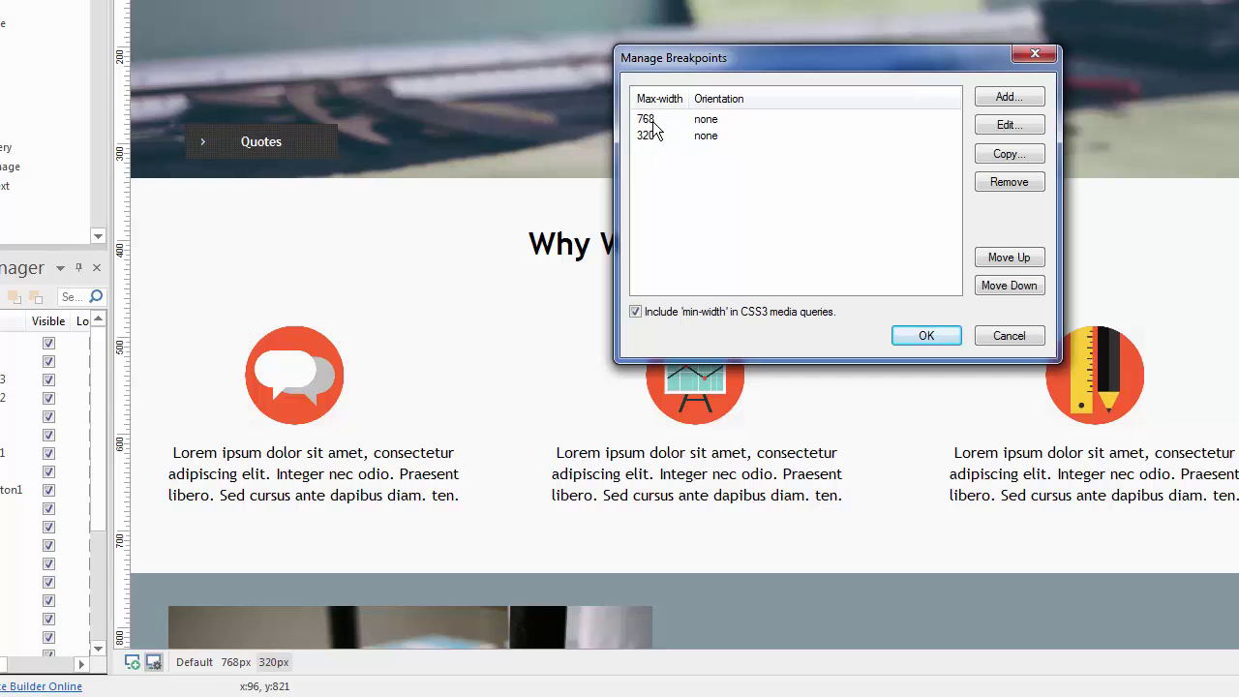
pyautogui.click(927, 335)
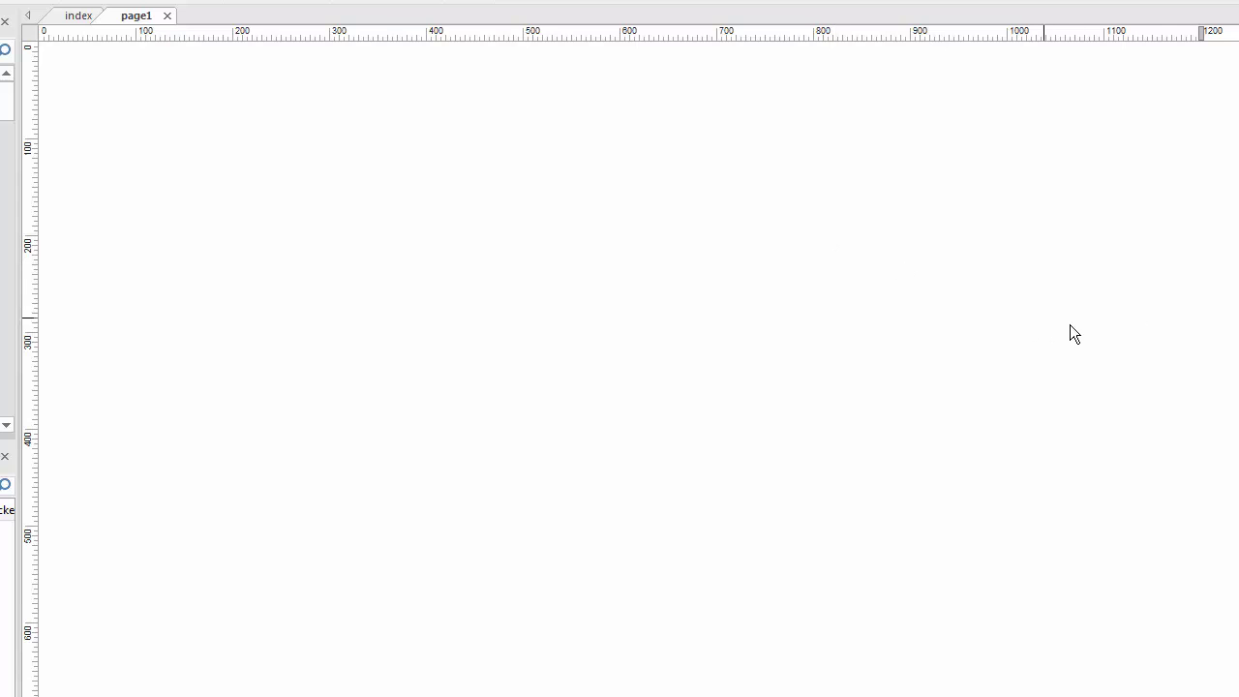
# Step: Review page1's width, height and alignment in its page properties without changing anything
pyautogui.rightClick(707, 92)
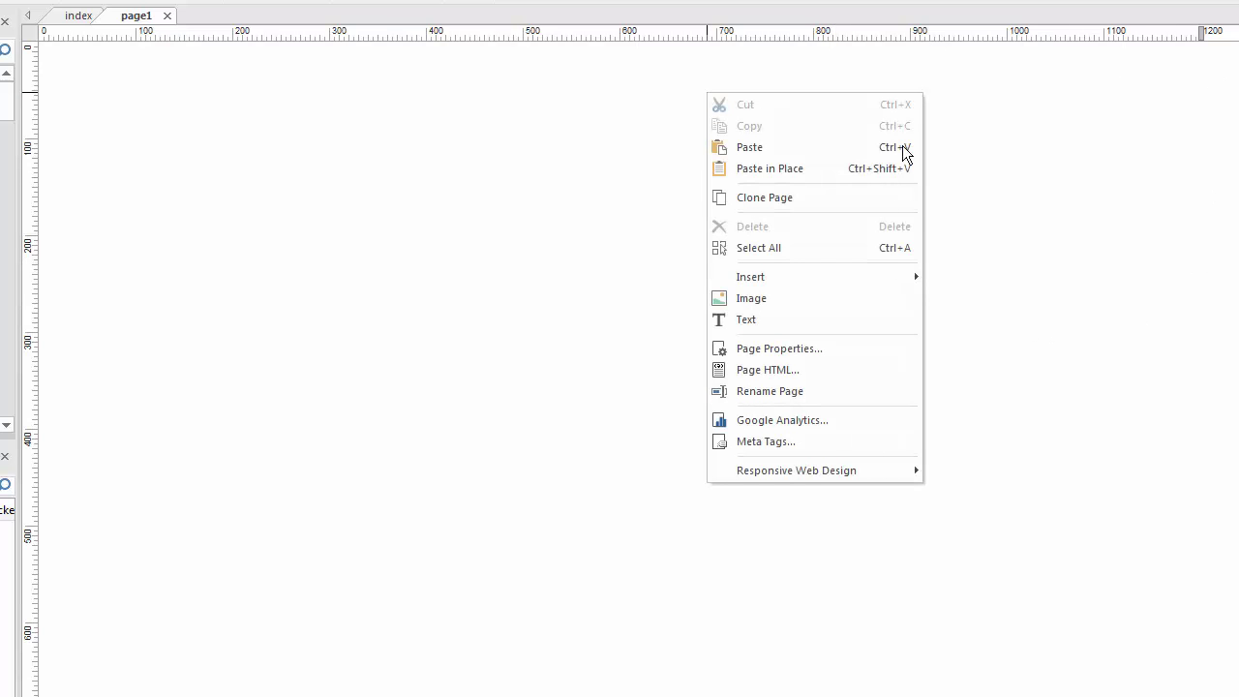
pyautogui.click(770, 350)
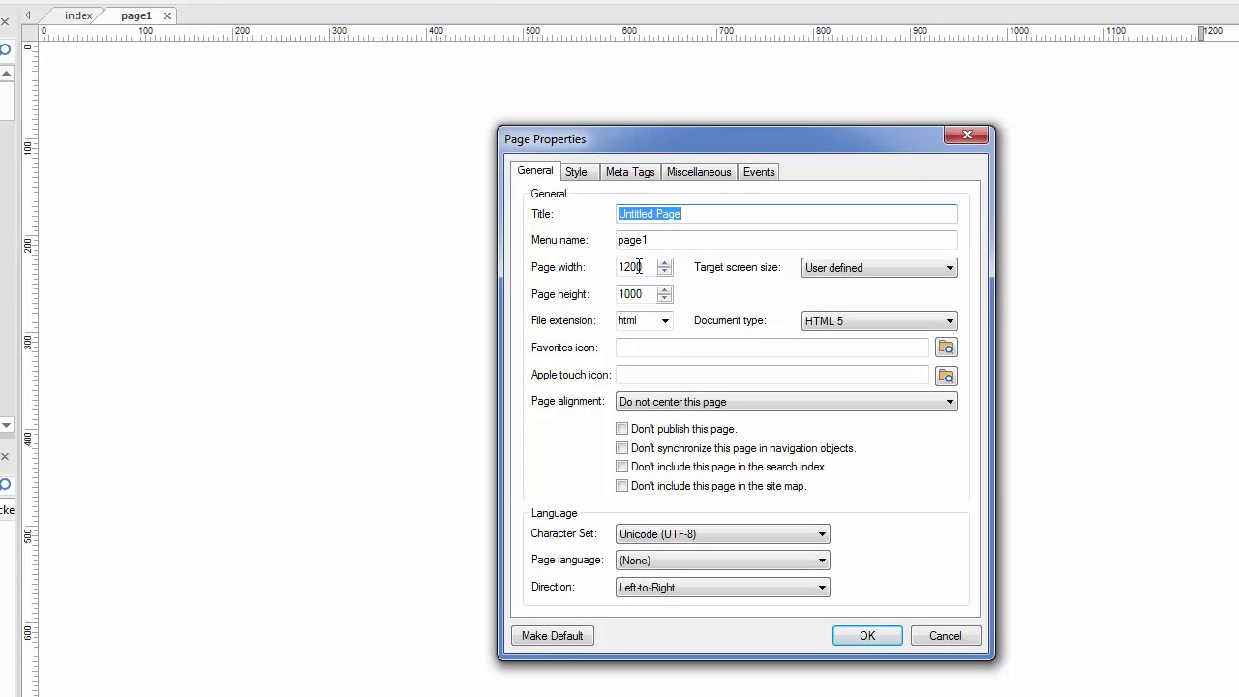
pyautogui.click(945, 636)
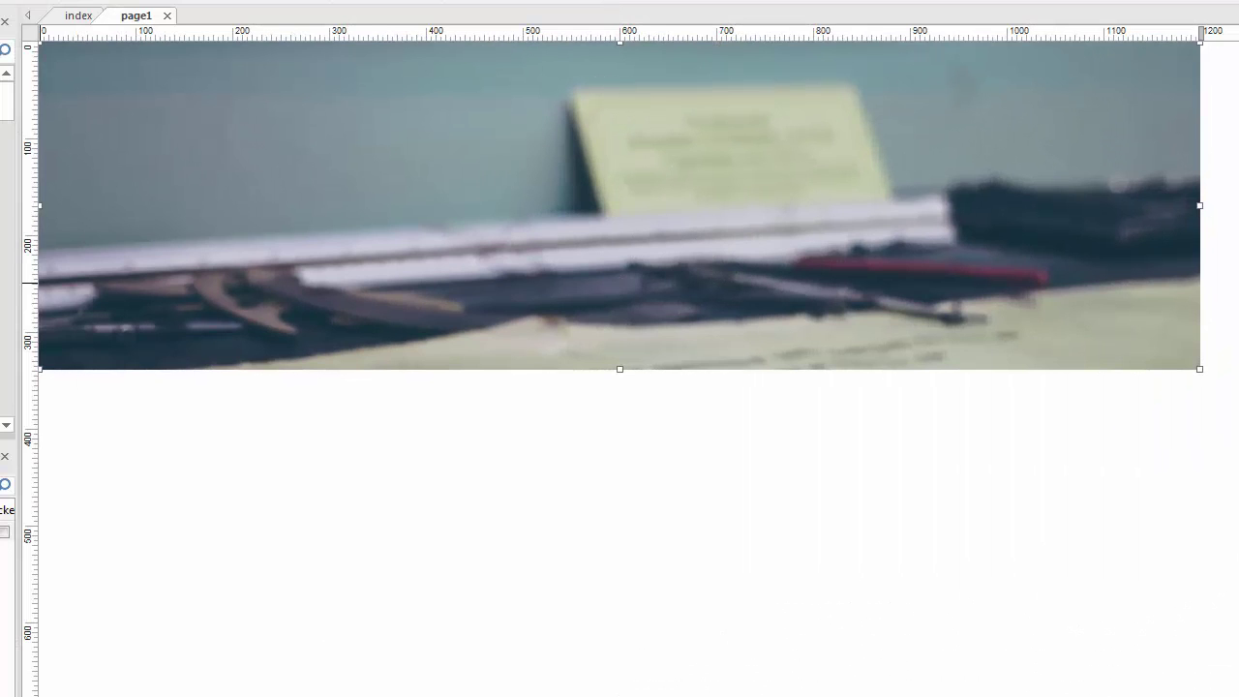
# Step: Review the header layer's background image, repeat and size settings without changing anything
pyautogui.doubleClick(670, 205)
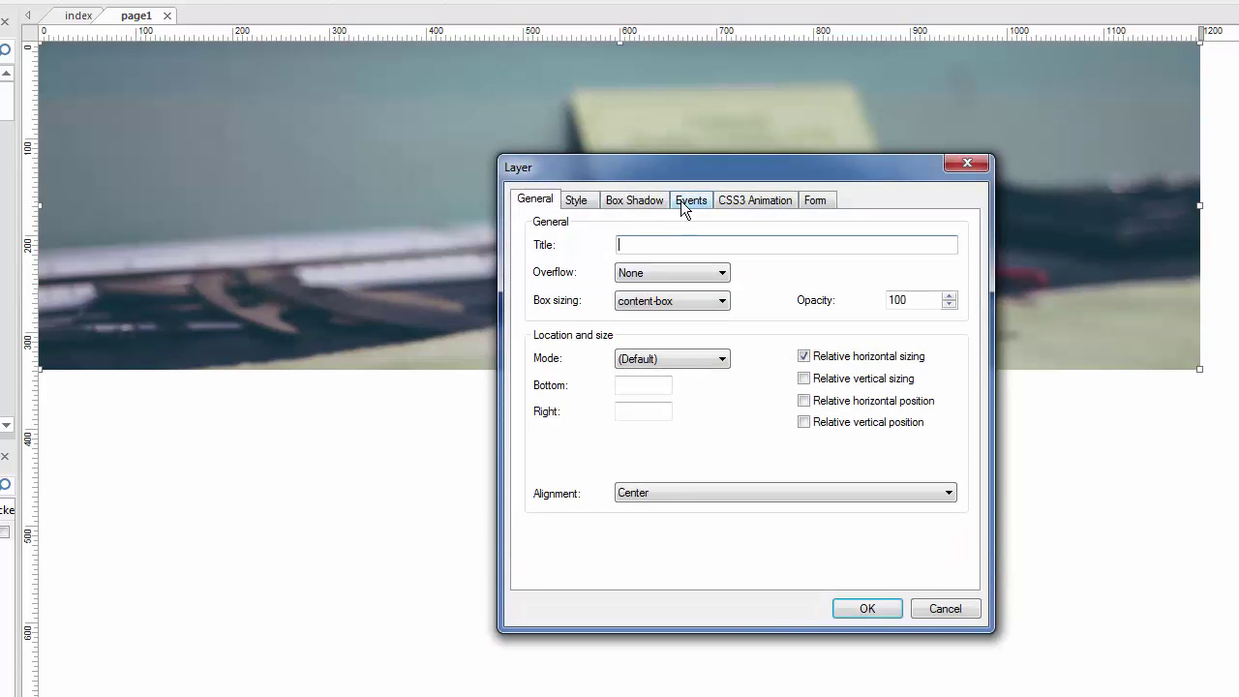
pyautogui.click(577, 200)
pyautogui.moveTo(766, 157); pyautogui.dragTo(755, 60)
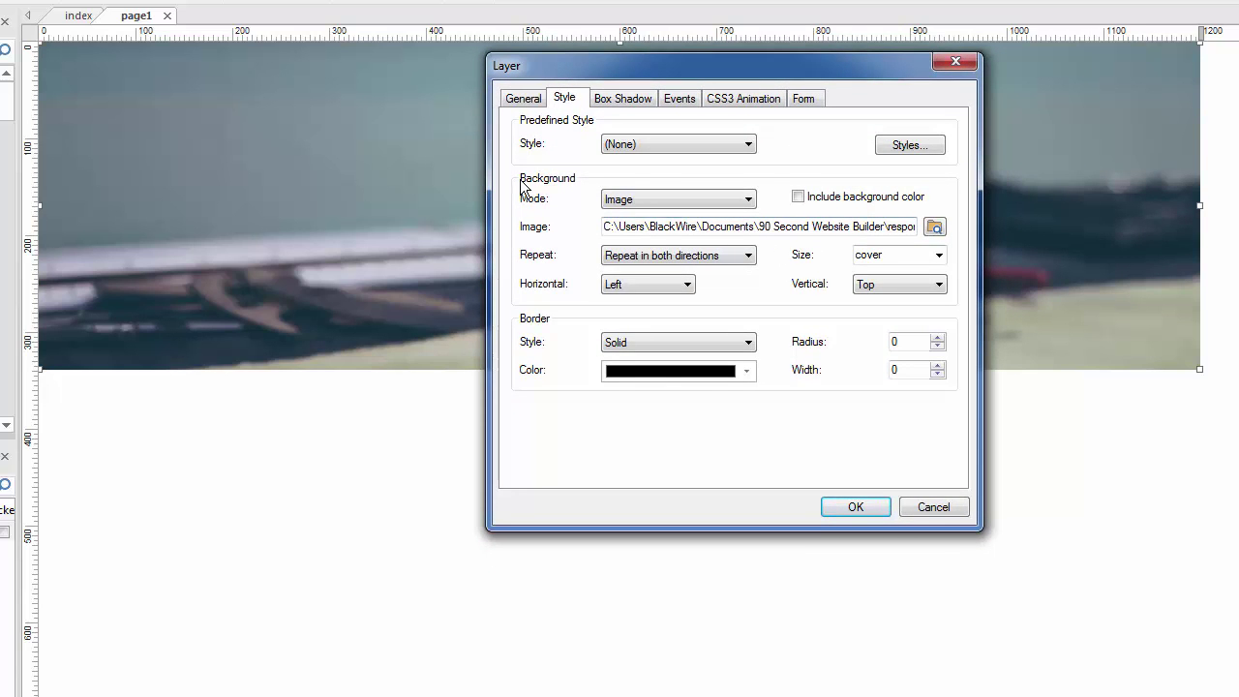
pyautogui.click(922, 508)
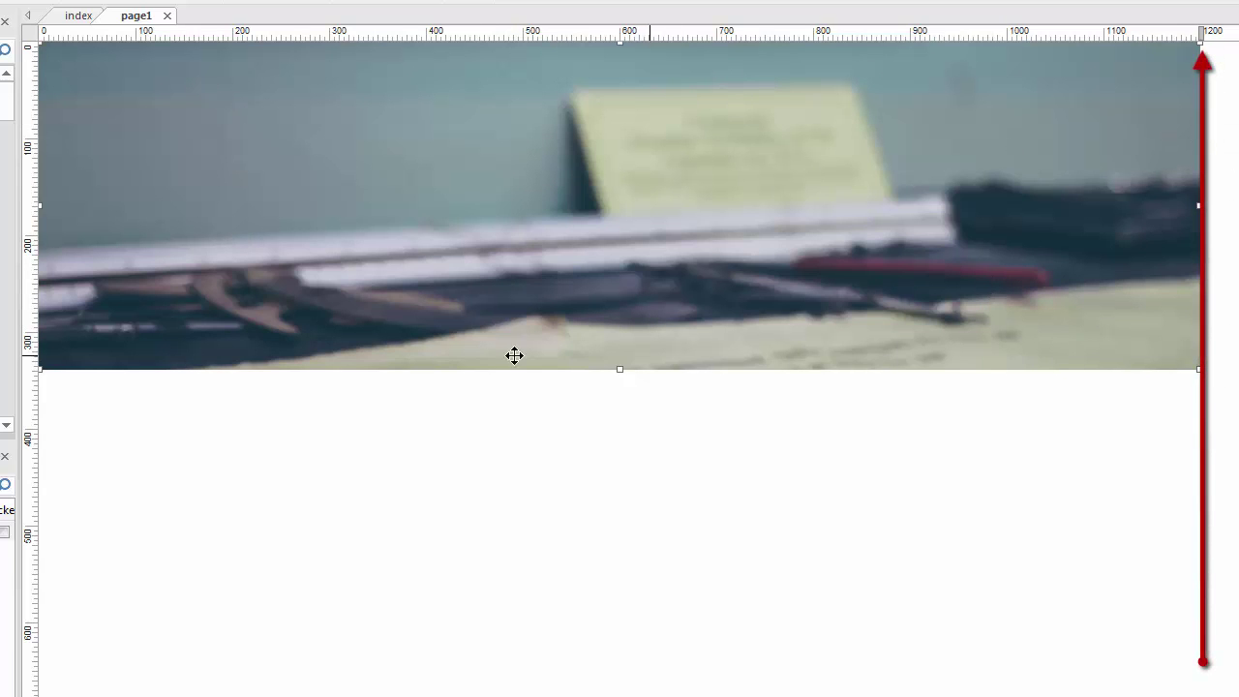
# Step: Check the header layer's relative horizontal sizing, choose Center for its alignment, and apply the layer settings
pyautogui.doubleClick(544, 174)
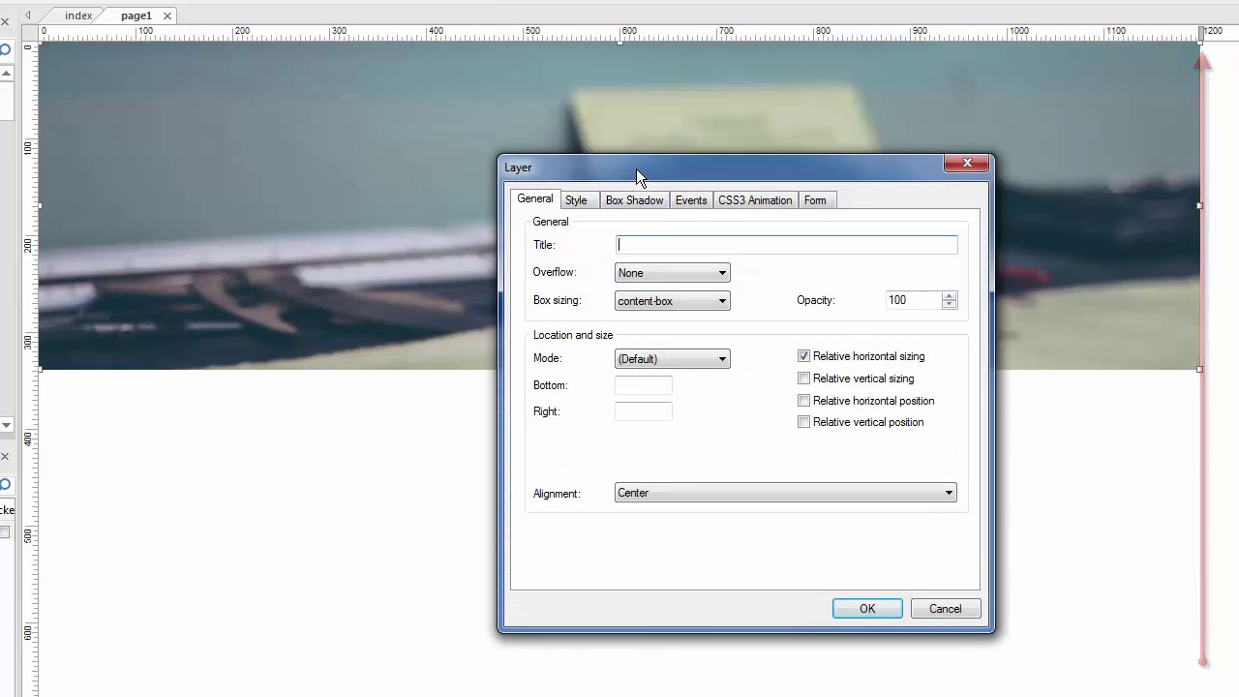
pyautogui.moveTo(636, 170); pyautogui.dragTo(614, 69)
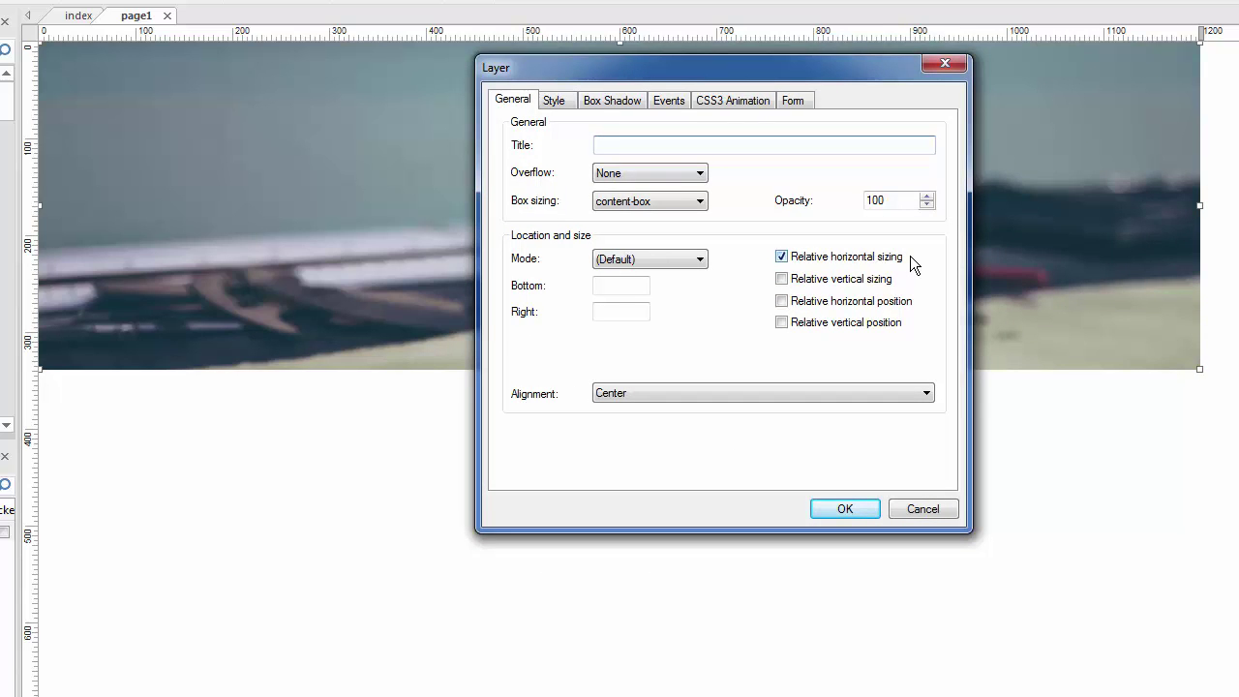
pyautogui.click(635, 392)
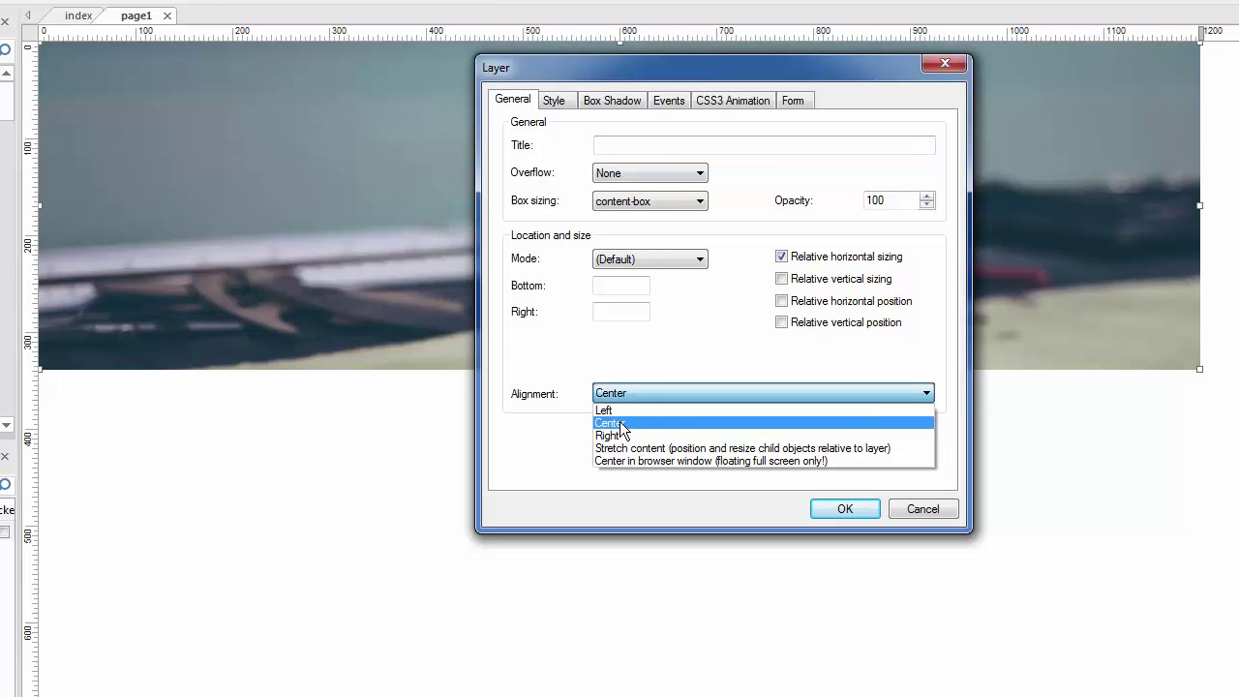
pyautogui.click(640, 428)
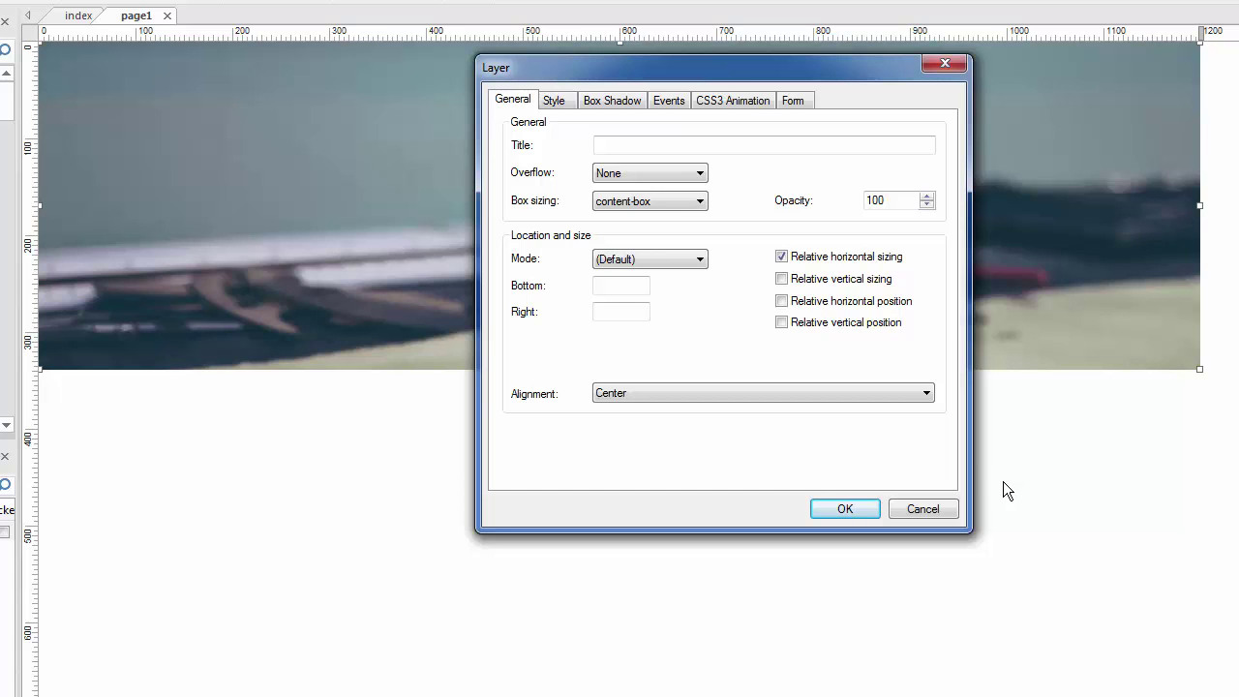
pyautogui.click(845, 508)
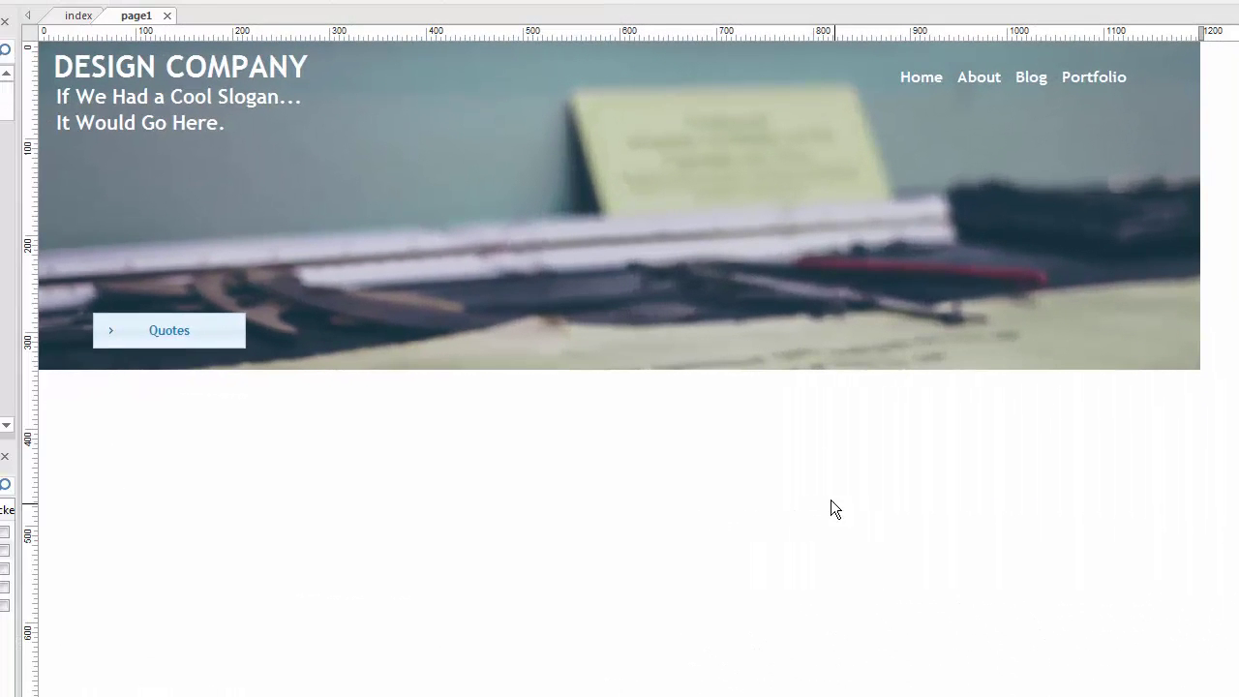
# Step: Inspect the header's objects in turn: the company title, the Quotes button, the navigation menu and the layer behind them
pyautogui.click(111, 83)
pyautogui.click(183, 330)
pyautogui.click(1007, 72)
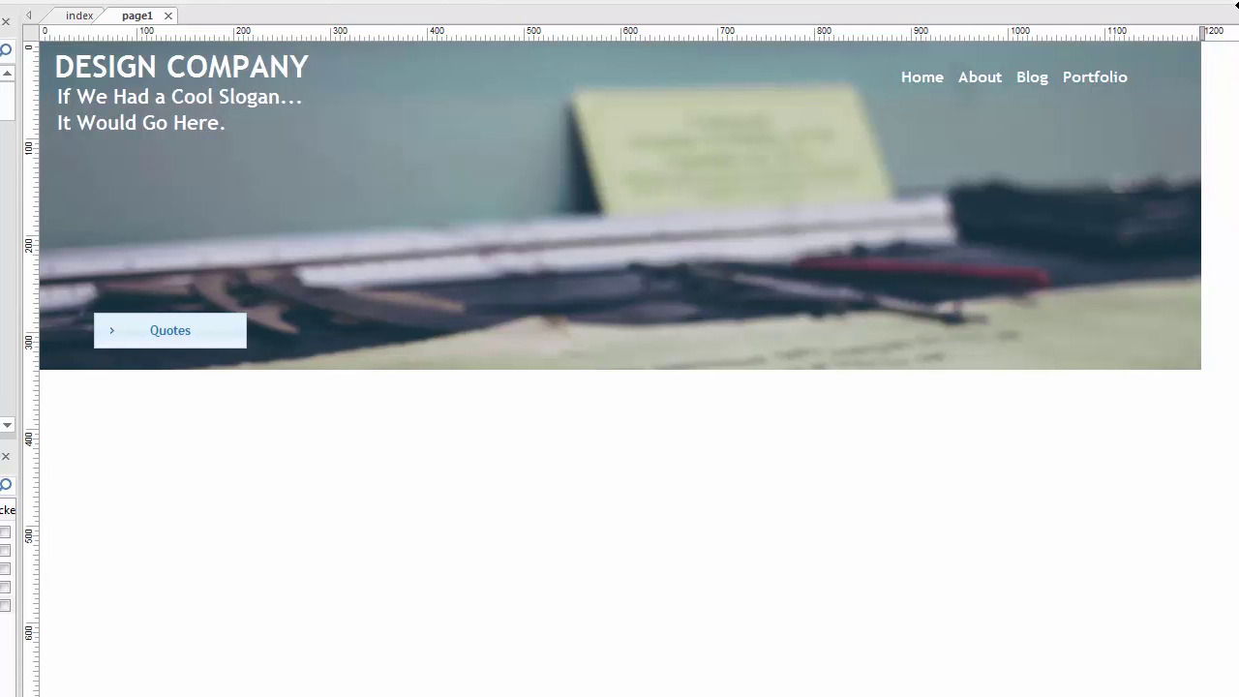
pyautogui.click(1095, 276)
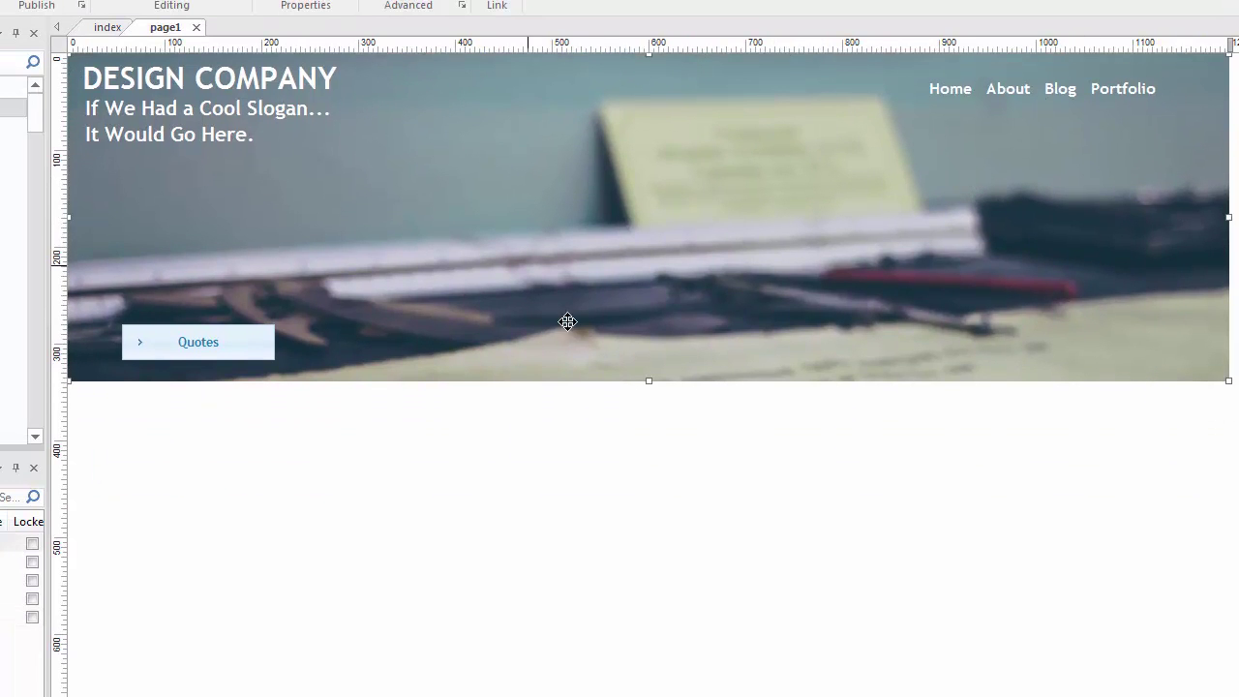
# Step: Inspect the "Why We Are So Cool" section's layer, heading, three icons and the text block under each icon
pyautogui.scroll(-1, 643, 353)
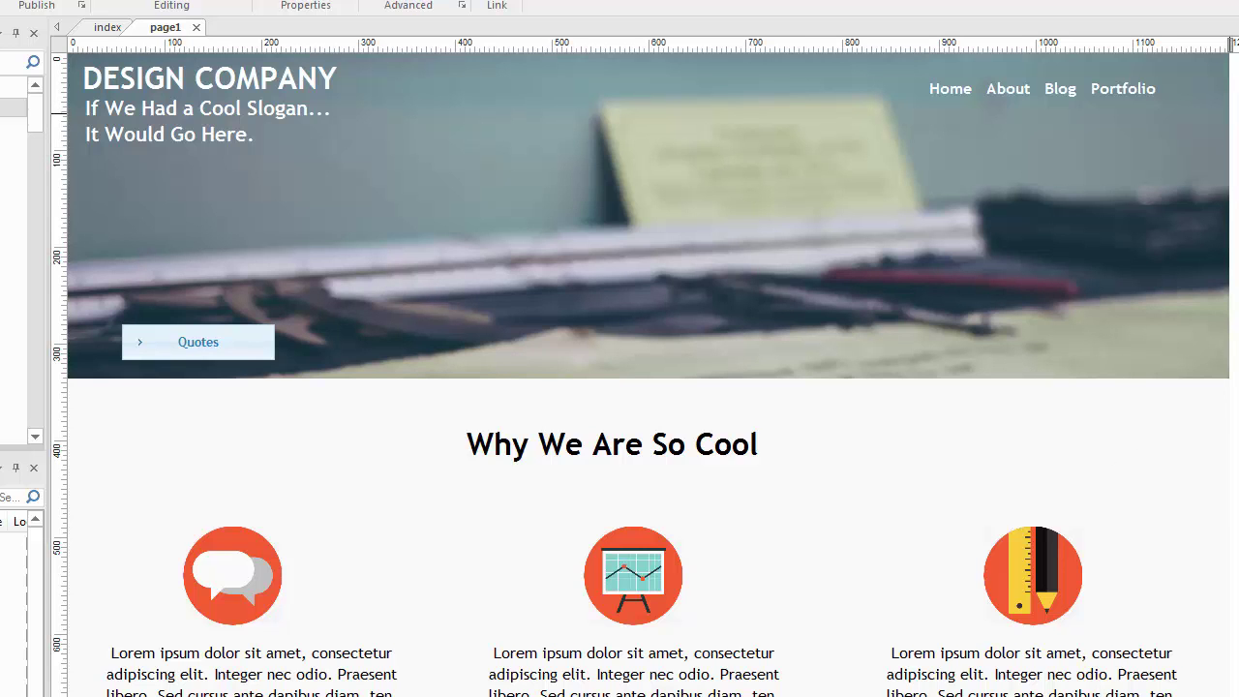
pyautogui.scroll(-2, 1211, 194)
pyautogui.scroll(2, 1210, 193)
pyautogui.scroll(-3, 1230, 299)
pyautogui.click(1203, 296)
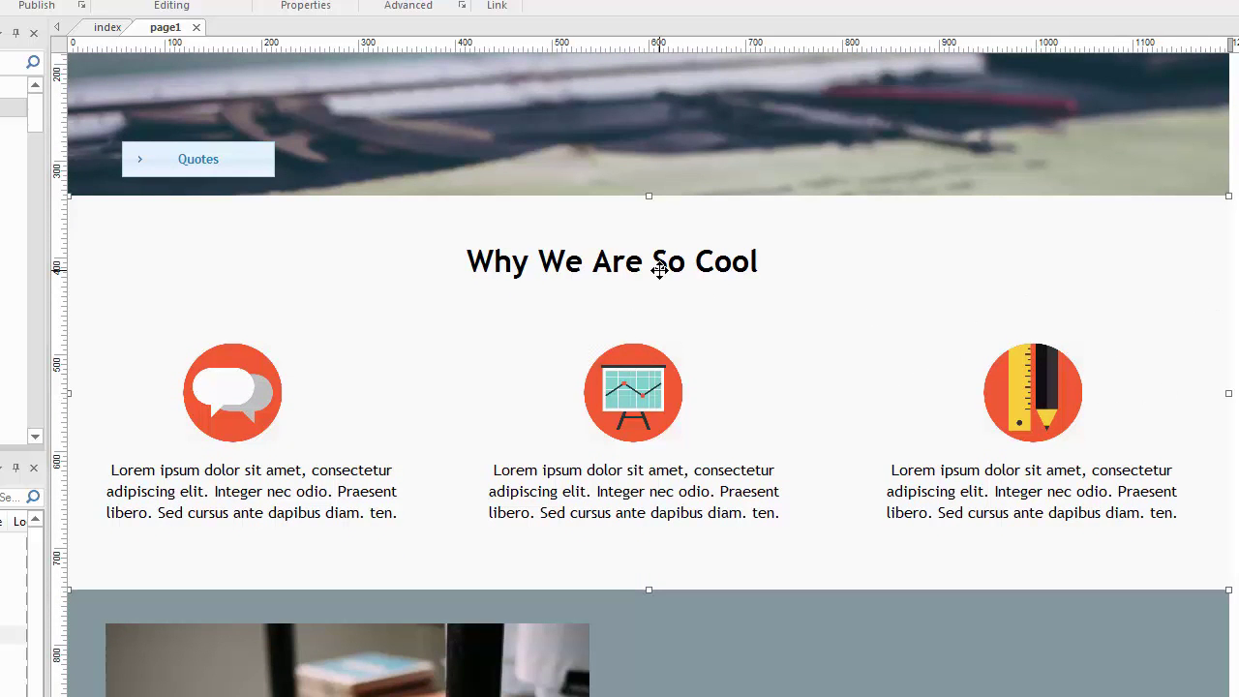
pyautogui.click(629, 264)
pyautogui.click(206, 395)
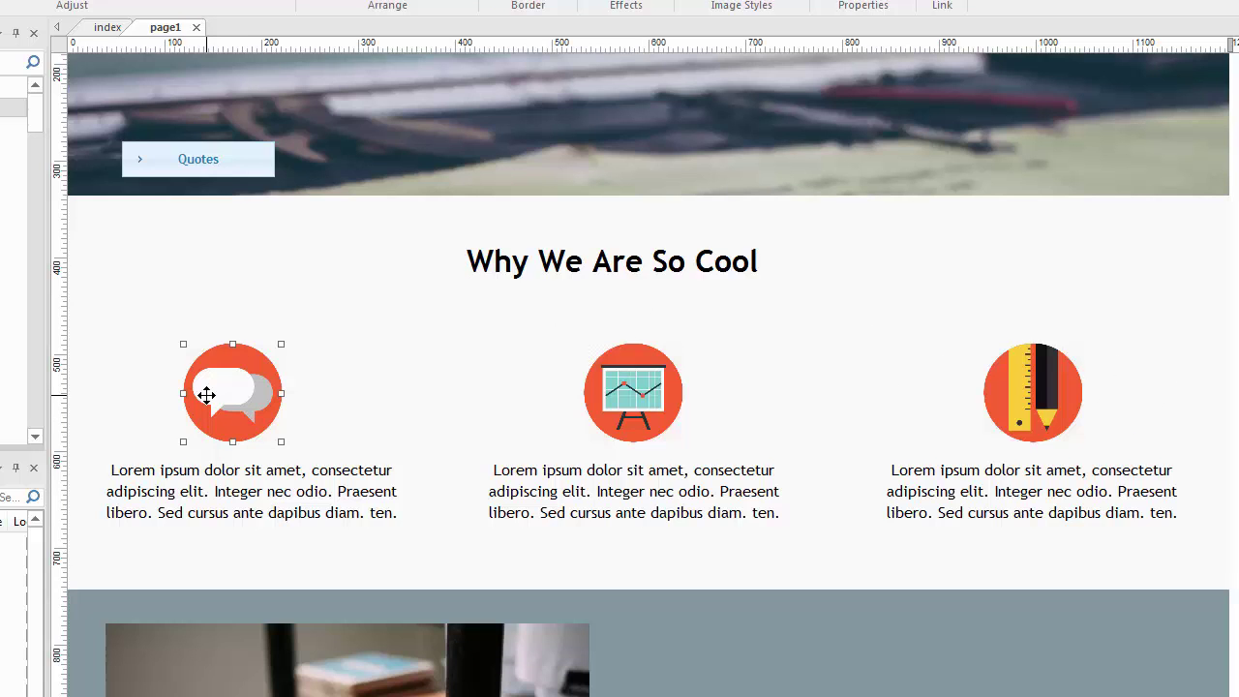
pyautogui.click(634, 386)
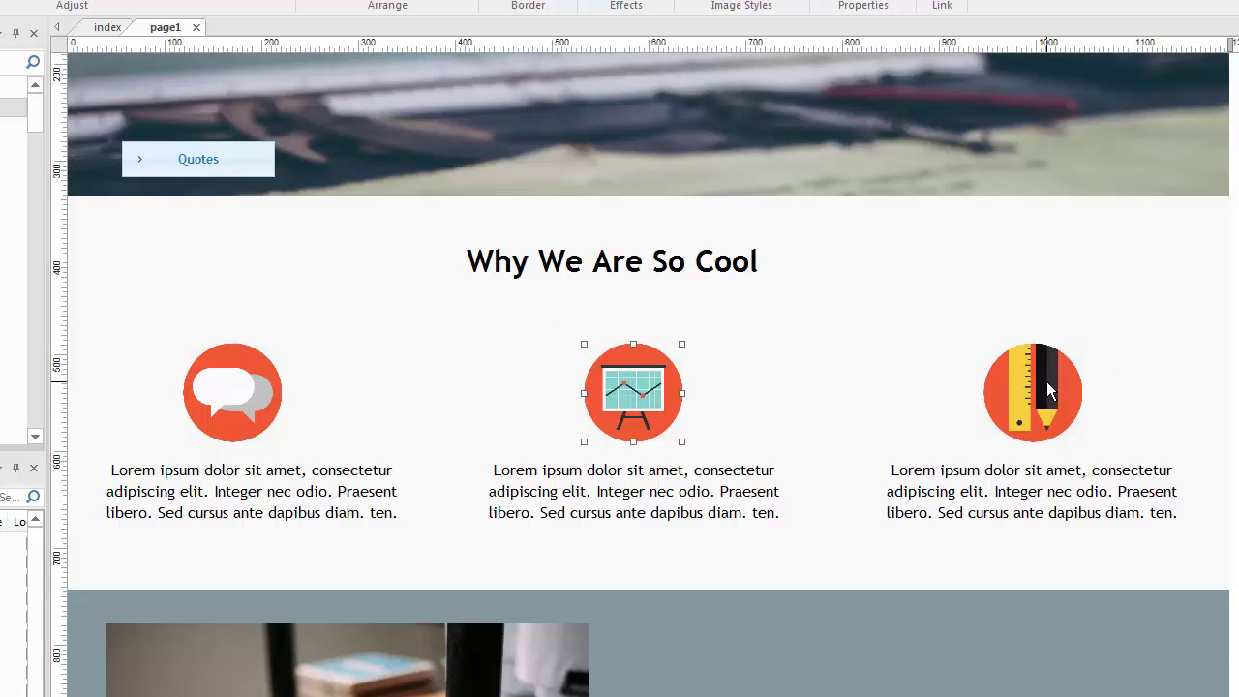
pyautogui.click(1049, 390)
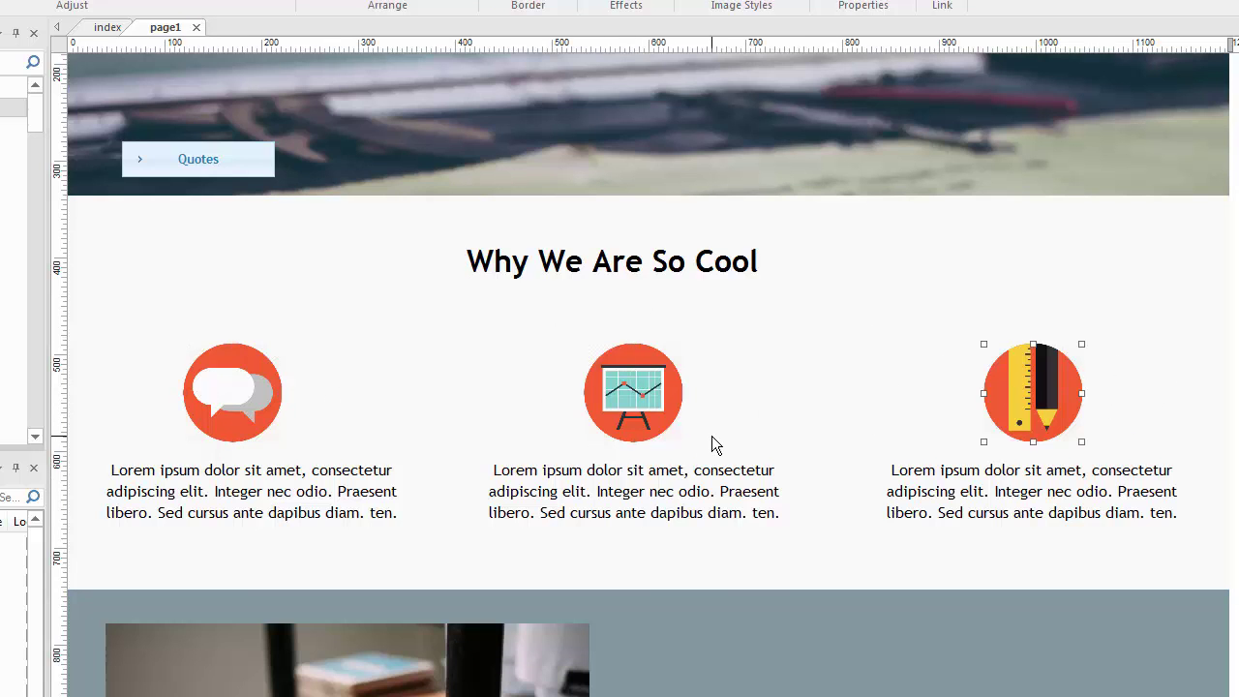
pyautogui.click(216, 499)
pyautogui.click(554, 492)
pyautogui.click(968, 497)
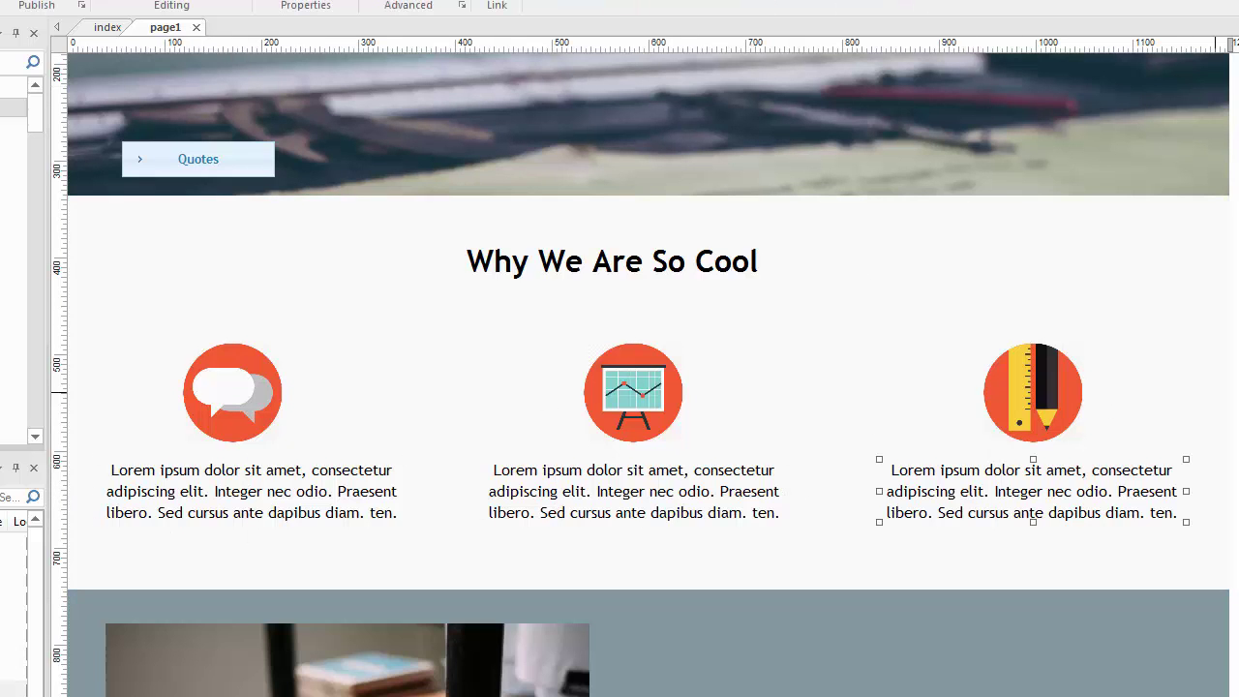
# Step: Inspect the blue-gray "Our Cool Story" section's layer, its desk photo and its paragraph
pyautogui.scroll(-5, 1211, 362)
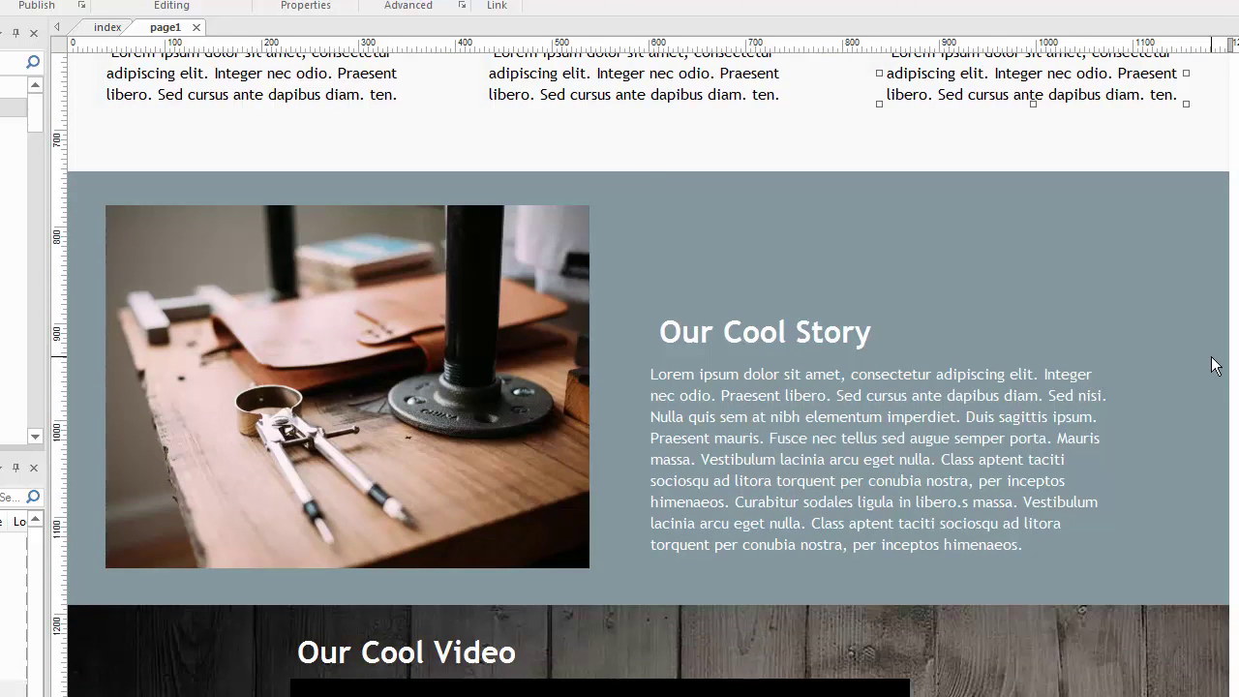
pyautogui.click(1215, 326)
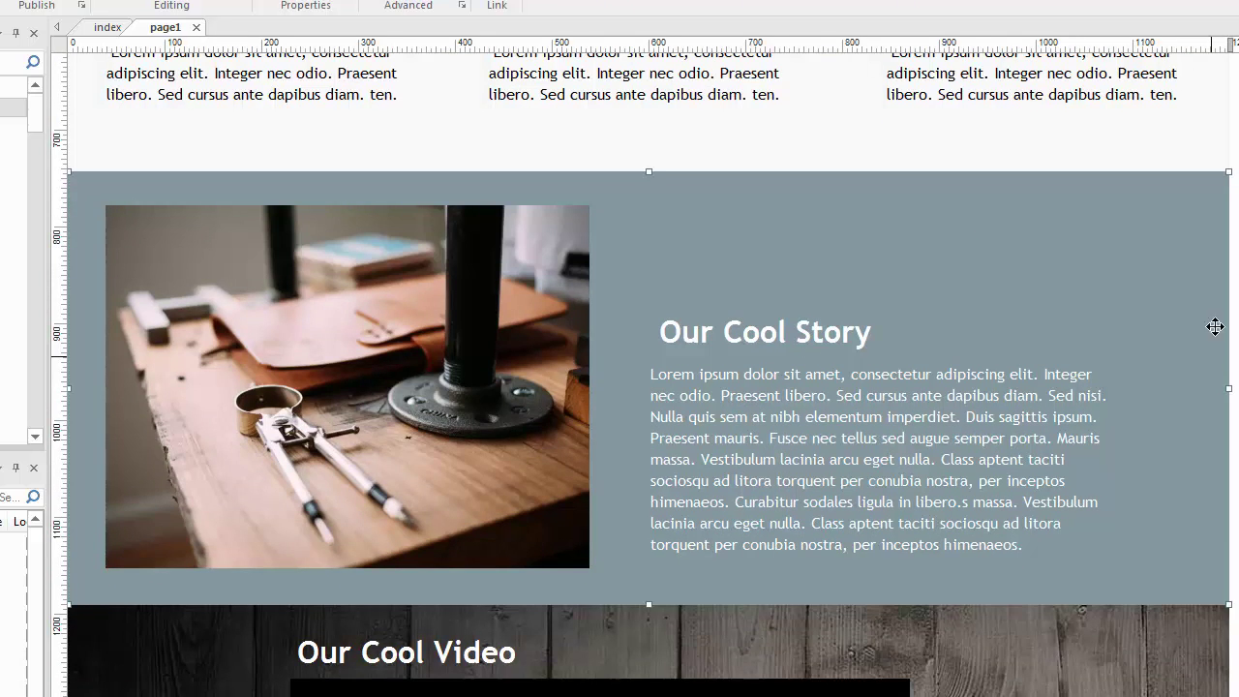
pyautogui.click(352, 414)
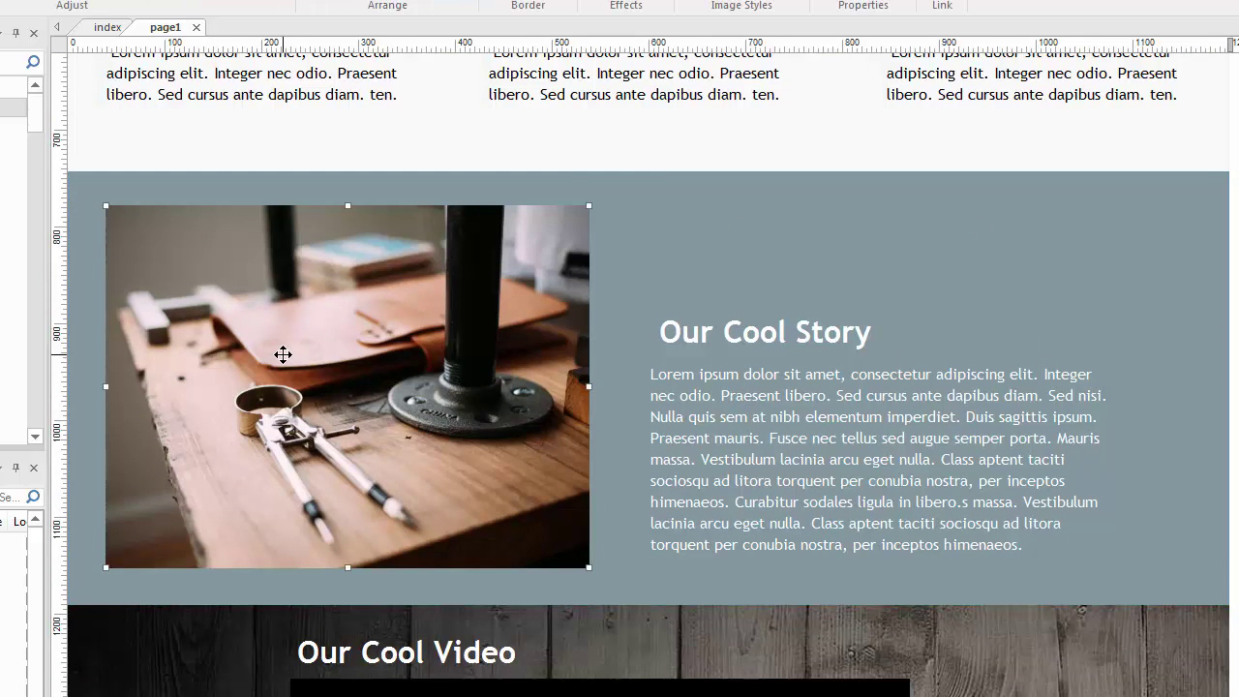
pyautogui.click(737, 416)
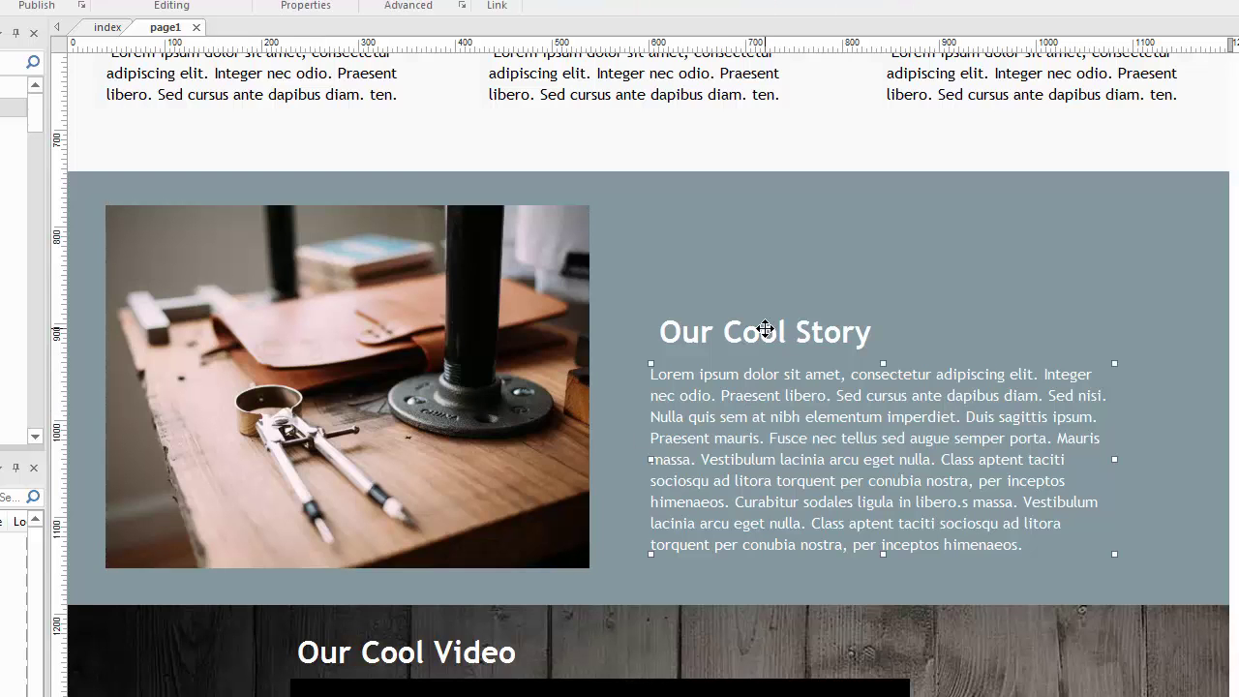
# Step: Move the "Our Cool Story" heading slightly so its text lines up with the left edge of the paragraph below
pyautogui.click(750, 332)
pyautogui.moveTo(751, 332); pyautogui.dragTo(741, 335)
pyautogui.click(755, 421)
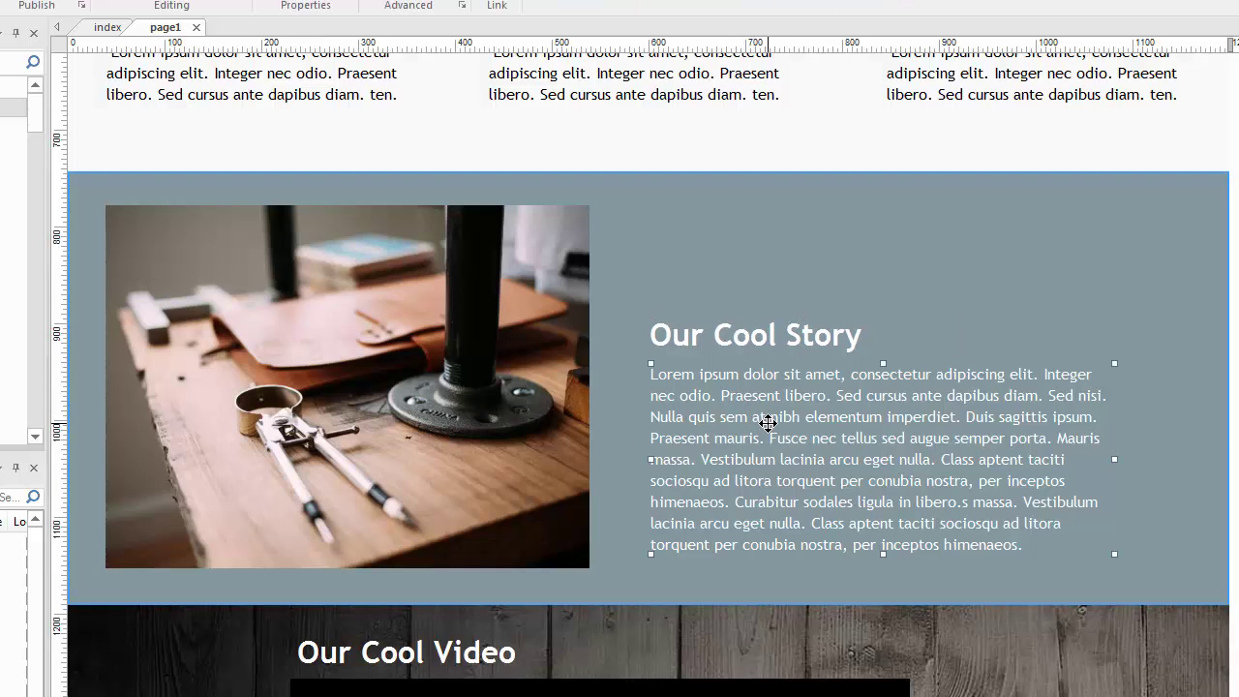
# Step: Inspect the video section's "Our Cool Video" heading, the embedded YouTube video, and the Facebook and YouTube icons
pyautogui.scroll(-4, 1077, 404)
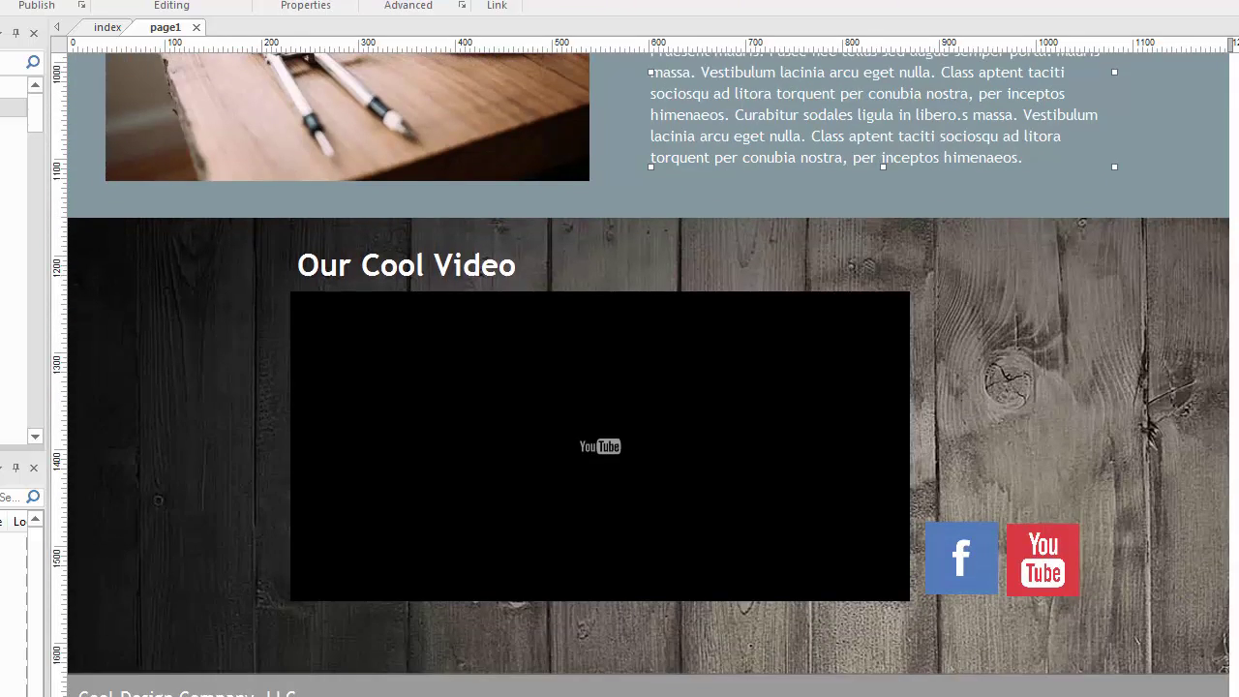
pyautogui.click(422, 267)
pyautogui.click(598, 426)
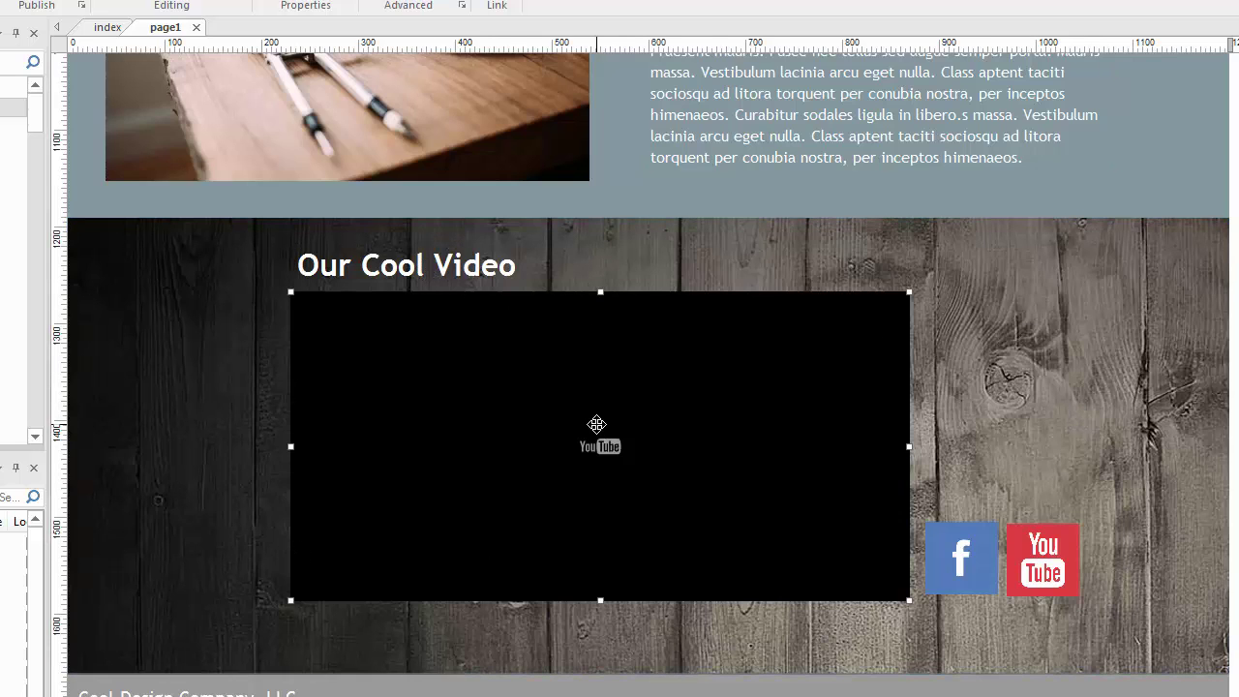
pyautogui.click(948, 558)
pyautogui.click(1032, 567)
# Step: Review the footer layer's opacity, relative sizing and alignment settings without changing anything
pyautogui.click(1234, 691)
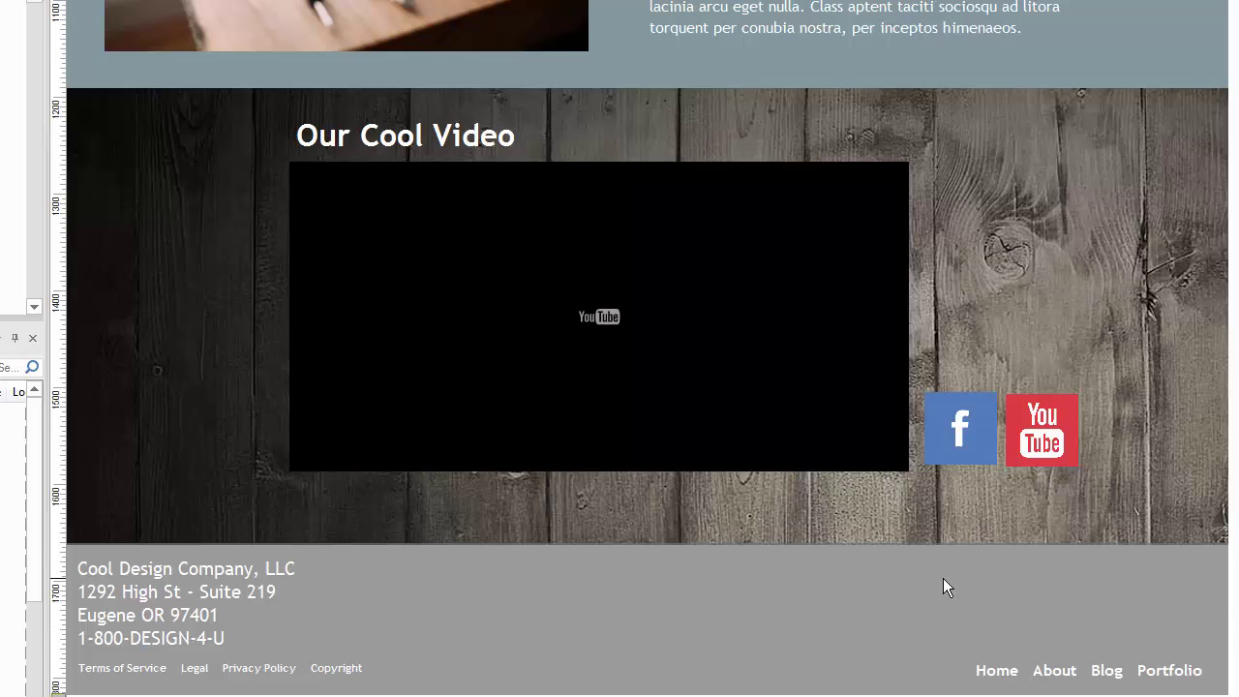
pyautogui.doubleClick(774, 617)
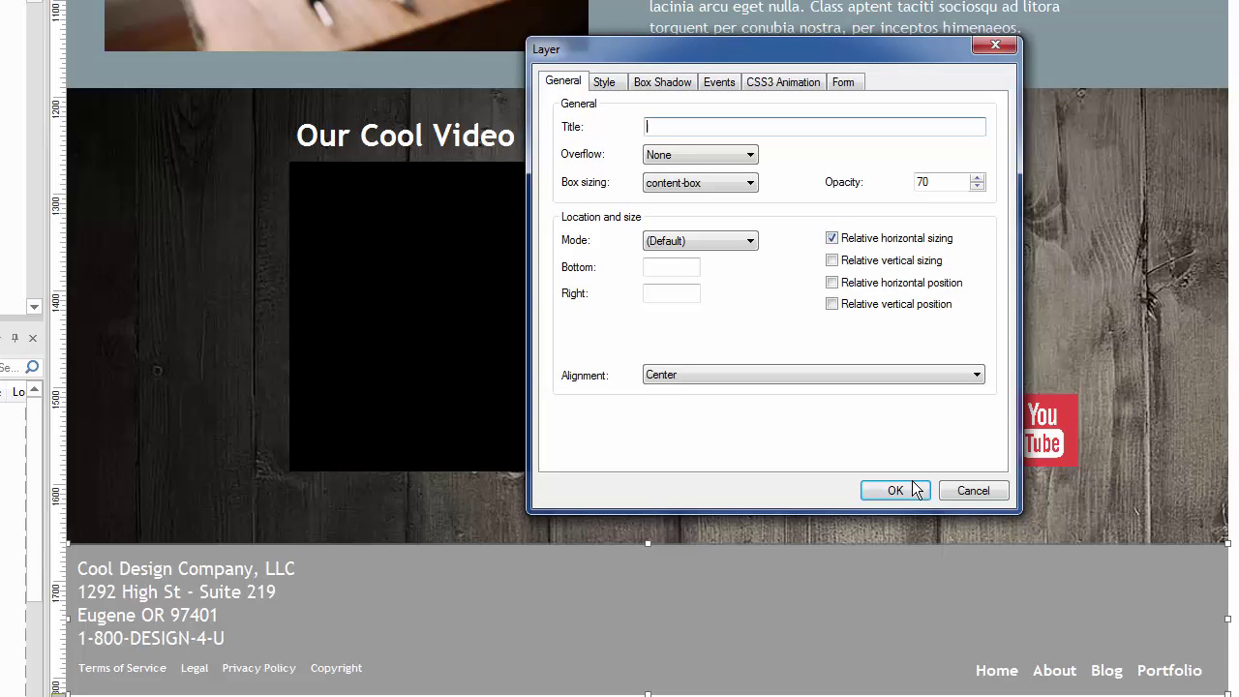
pyautogui.click(972, 491)
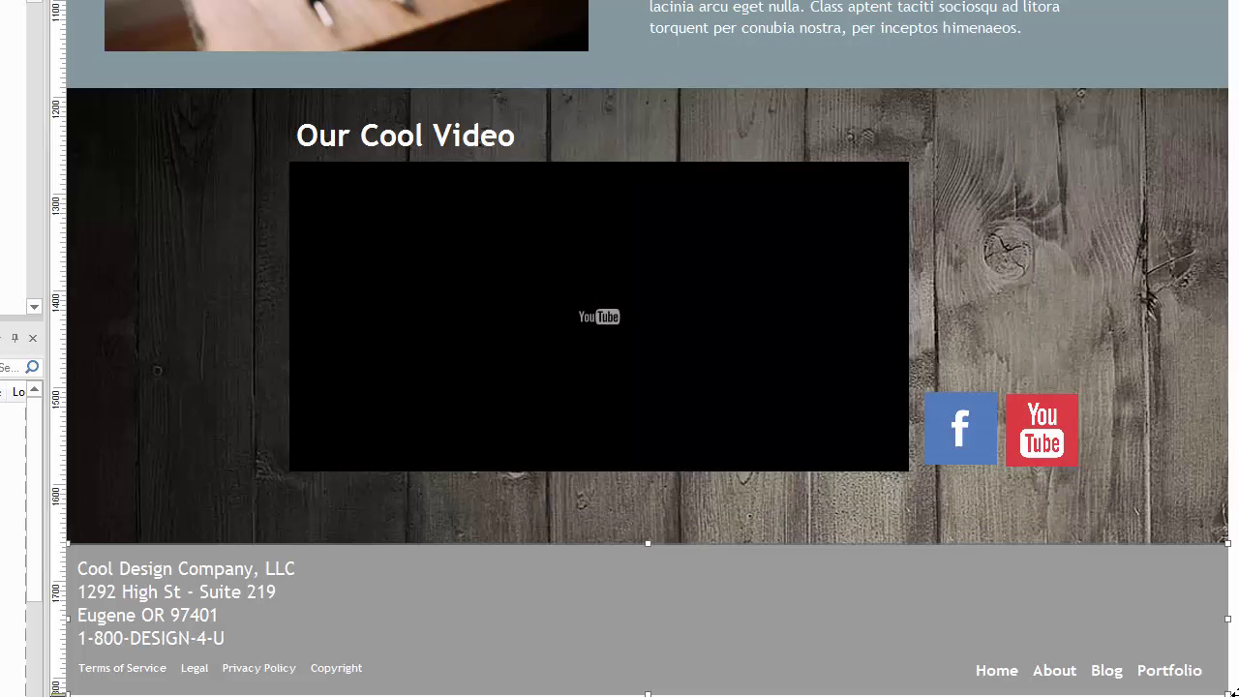
# Step: Look over the whole default layout of page1 from header to footer and return to the top of the page
pyautogui.scroll(10, 1193, 97)
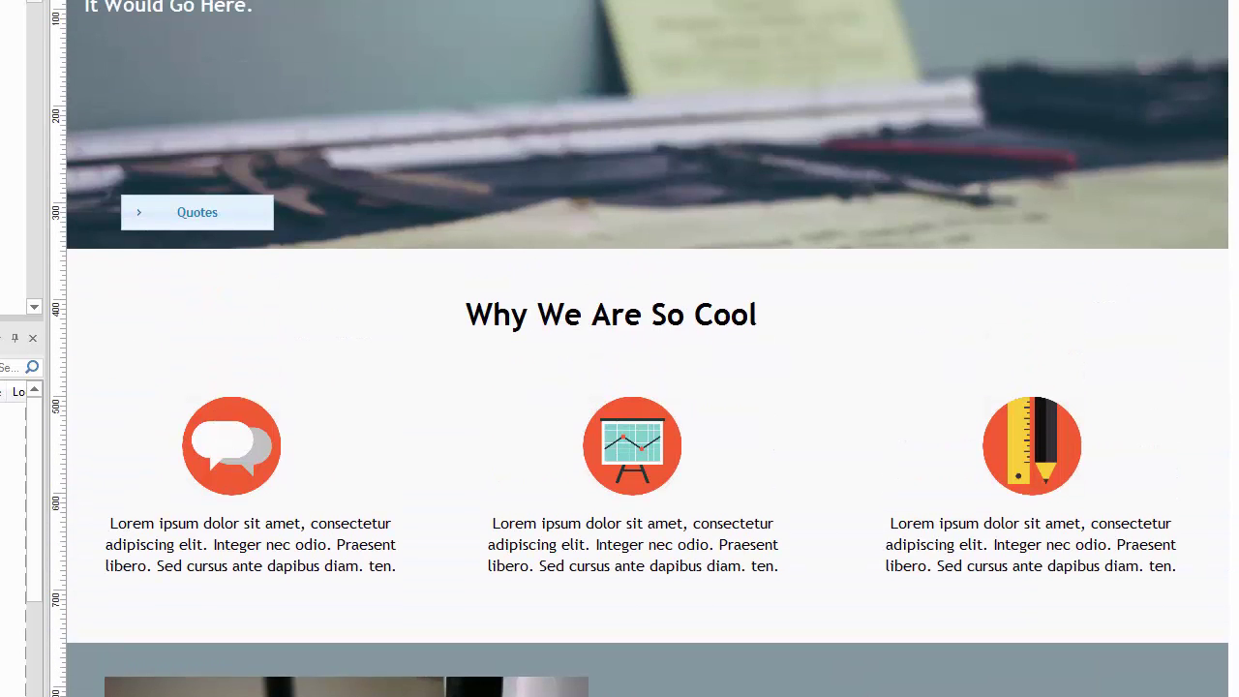
pyautogui.scroll(1, 1232, 8)
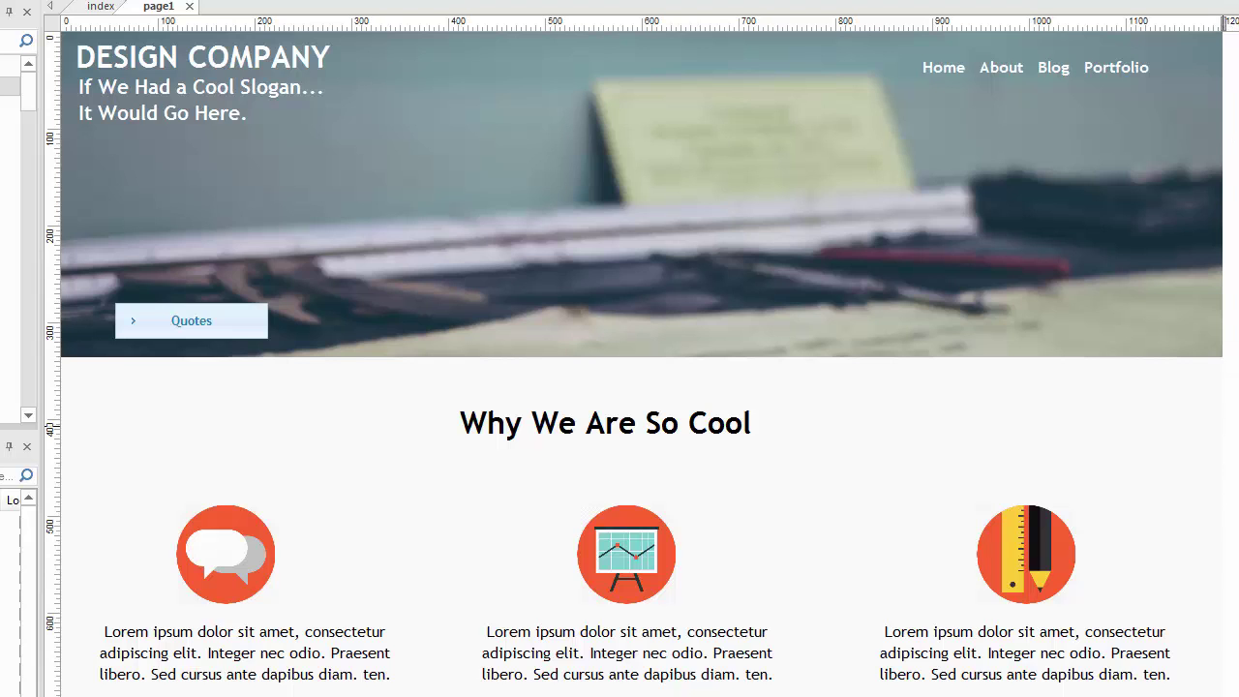
pyautogui.scroll(-11, 635, 364)
pyautogui.scroll(11, 635, 364)
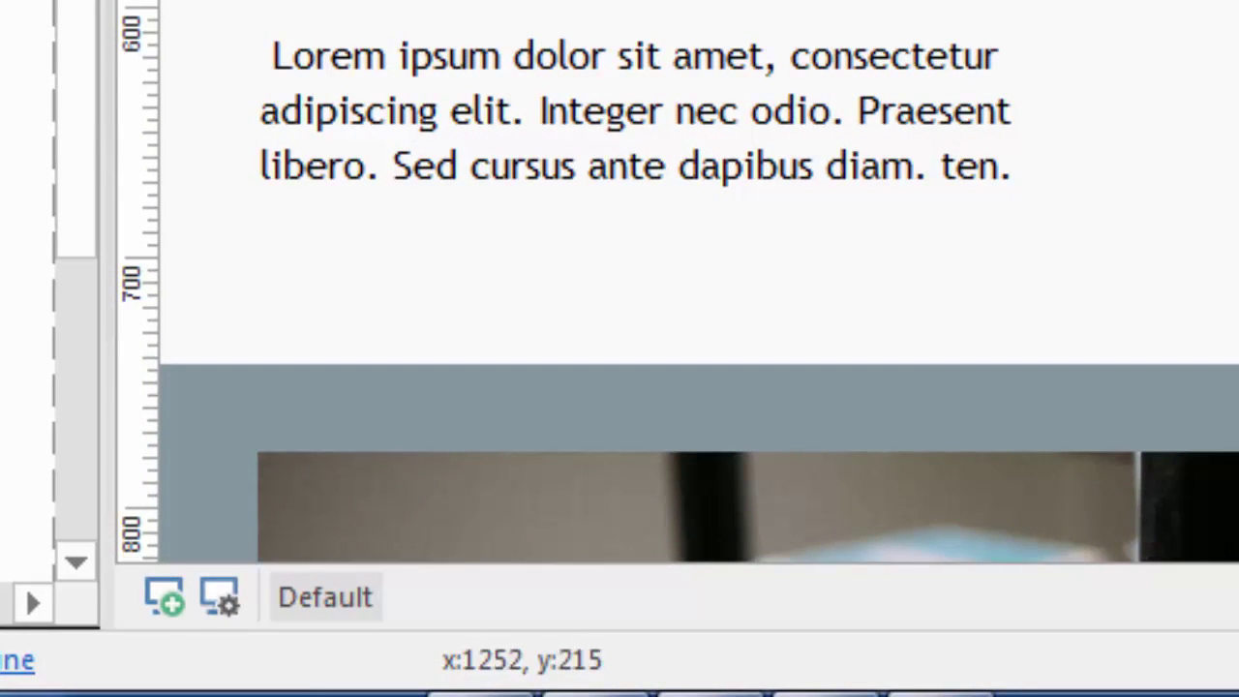
pyautogui.scroll(10, 678, 387)
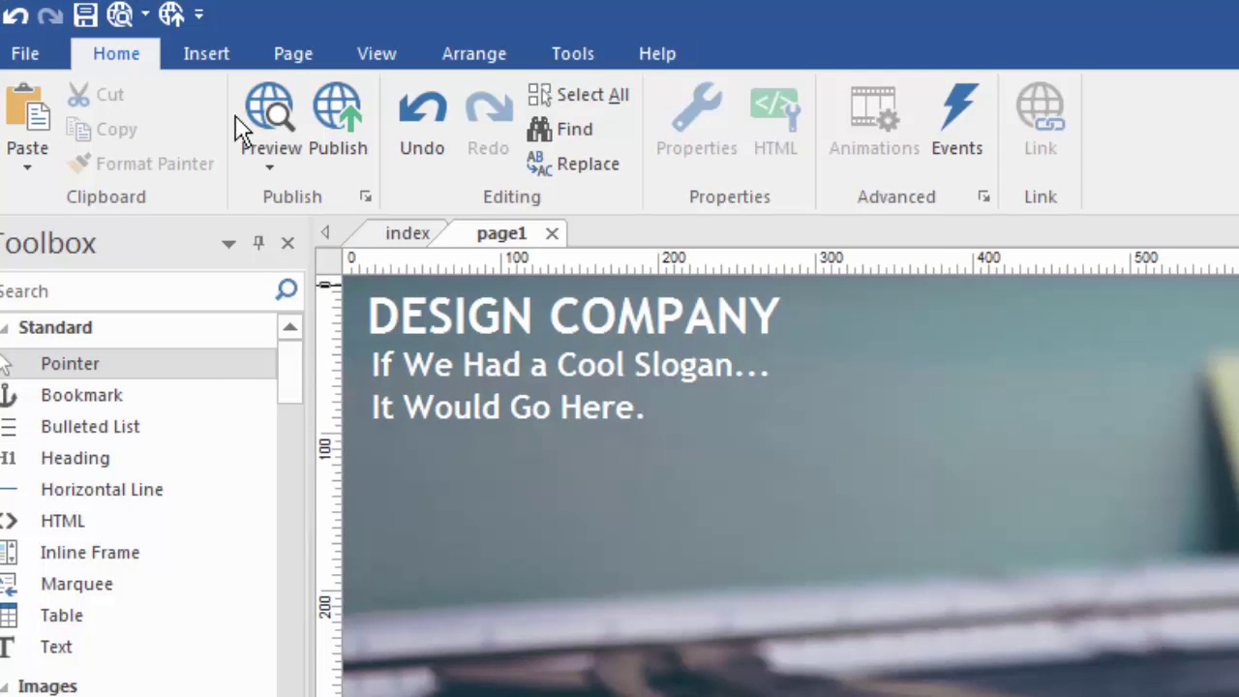
# Step: Add a breakpoint to page1 with a max-width of 768 px and orientation none
pyautogui.click(296, 56)
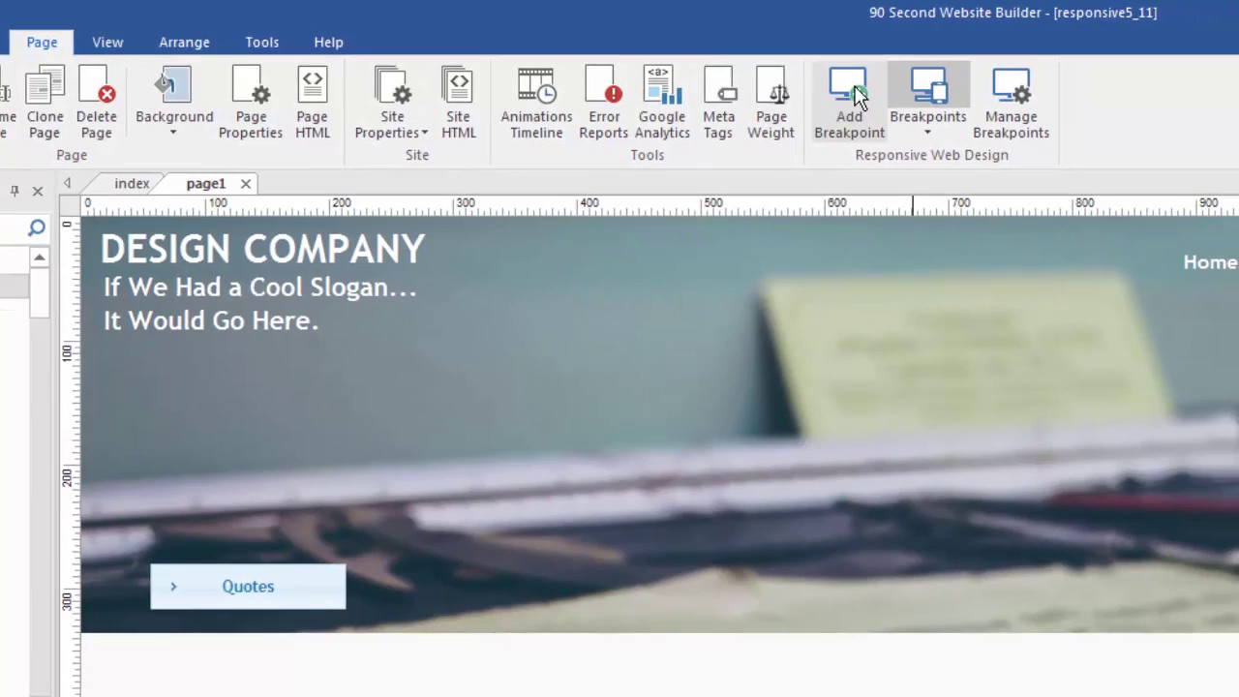
pyautogui.click(964, 102)
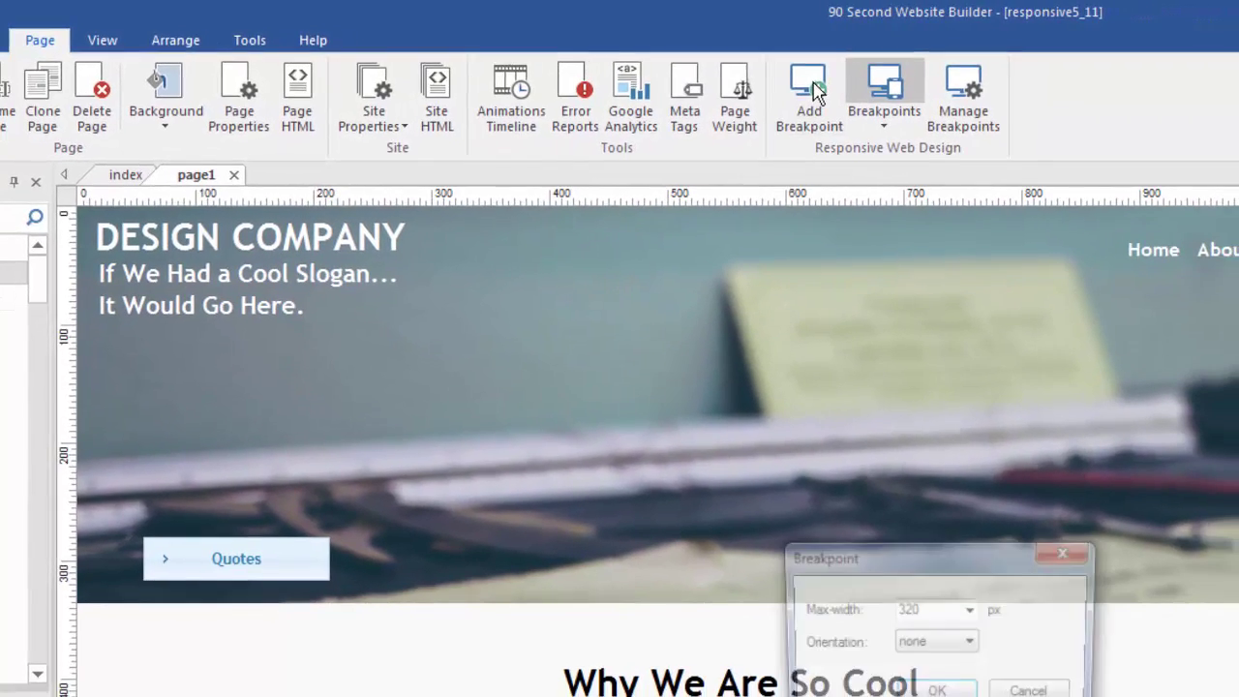
pyautogui.click(969, 610)
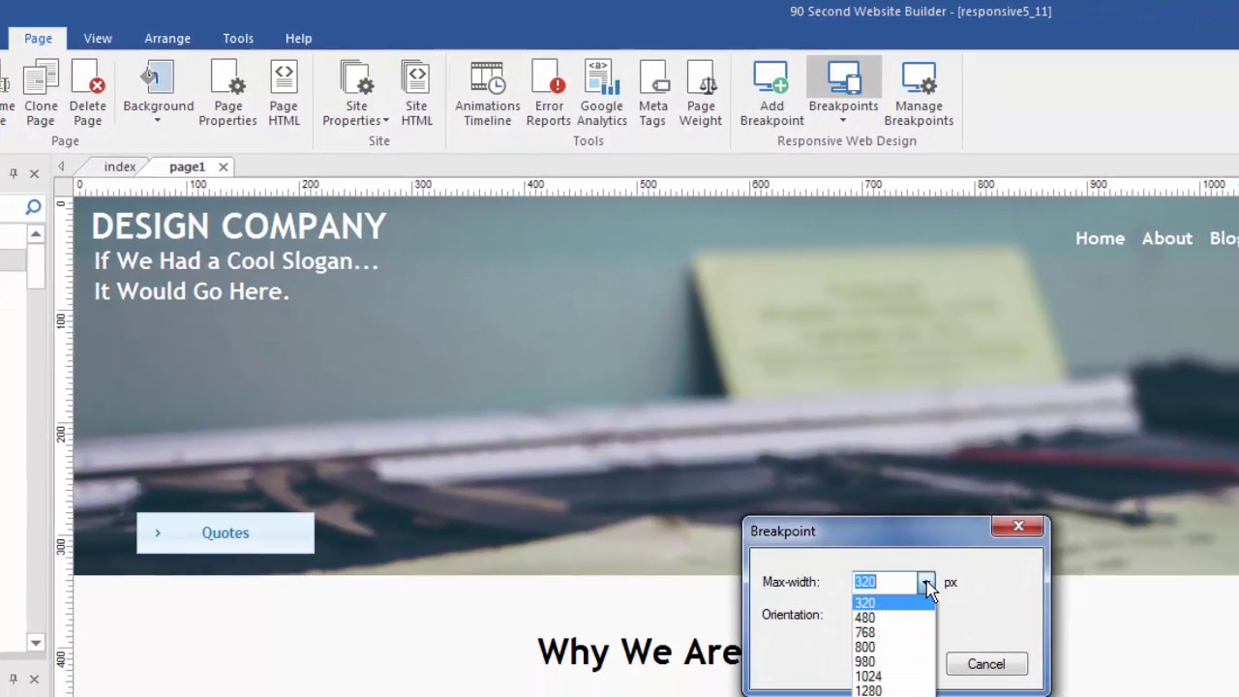
pyautogui.click(865, 635)
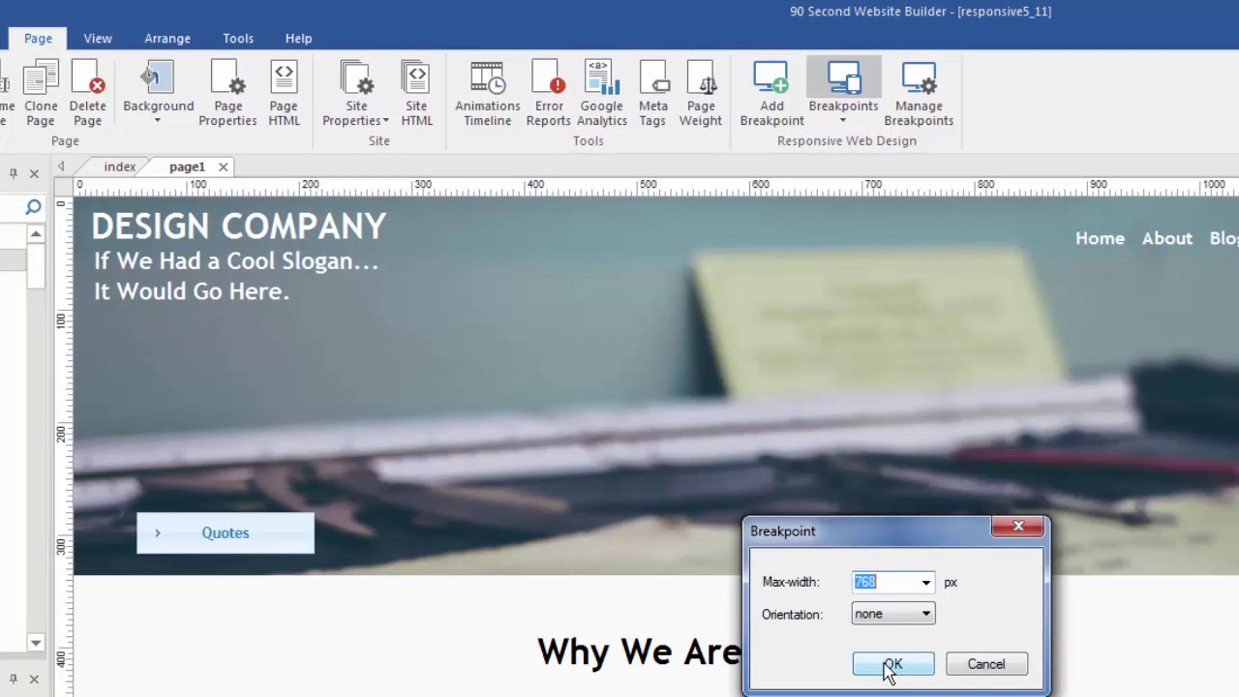
pyautogui.click(890, 667)
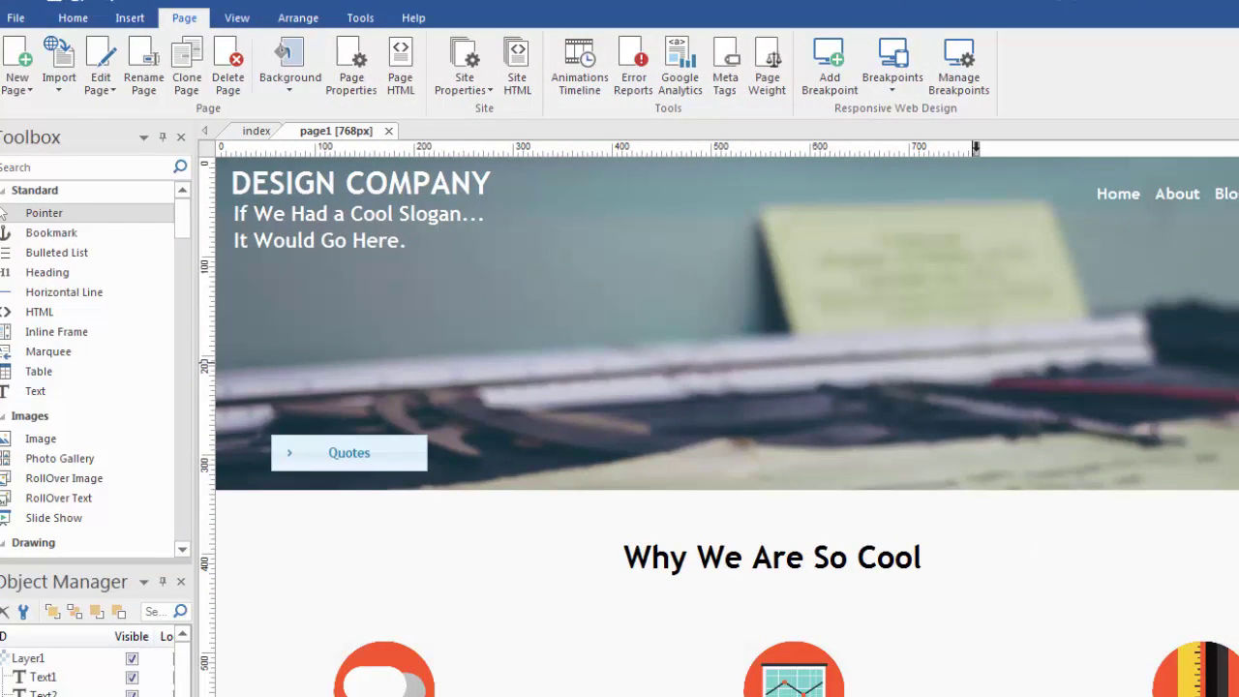
# Step: Compare page1's default layout with the 768 px breakpoint view by switching between them, ending in the 768 px view
pyautogui.scroll(-3, 719, 426)
pyautogui.scroll(3, 719, 426)
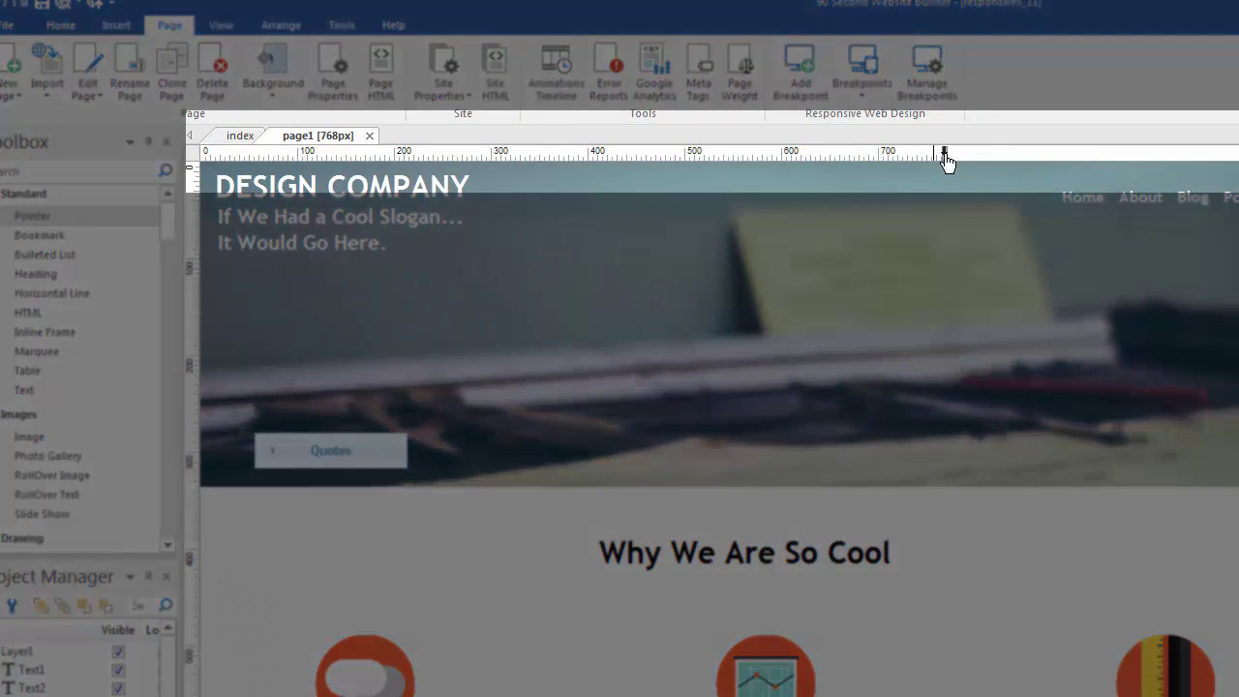
pyautogui.click(945, 156)
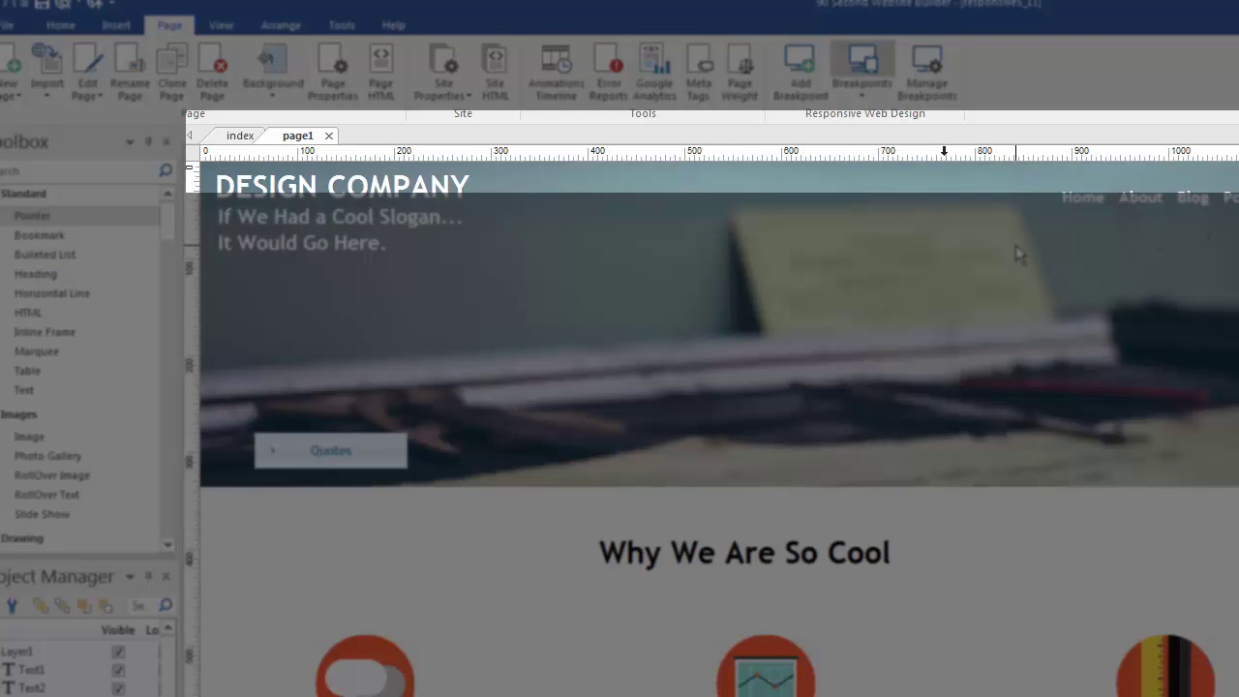
pyautogui.click(944, 155)
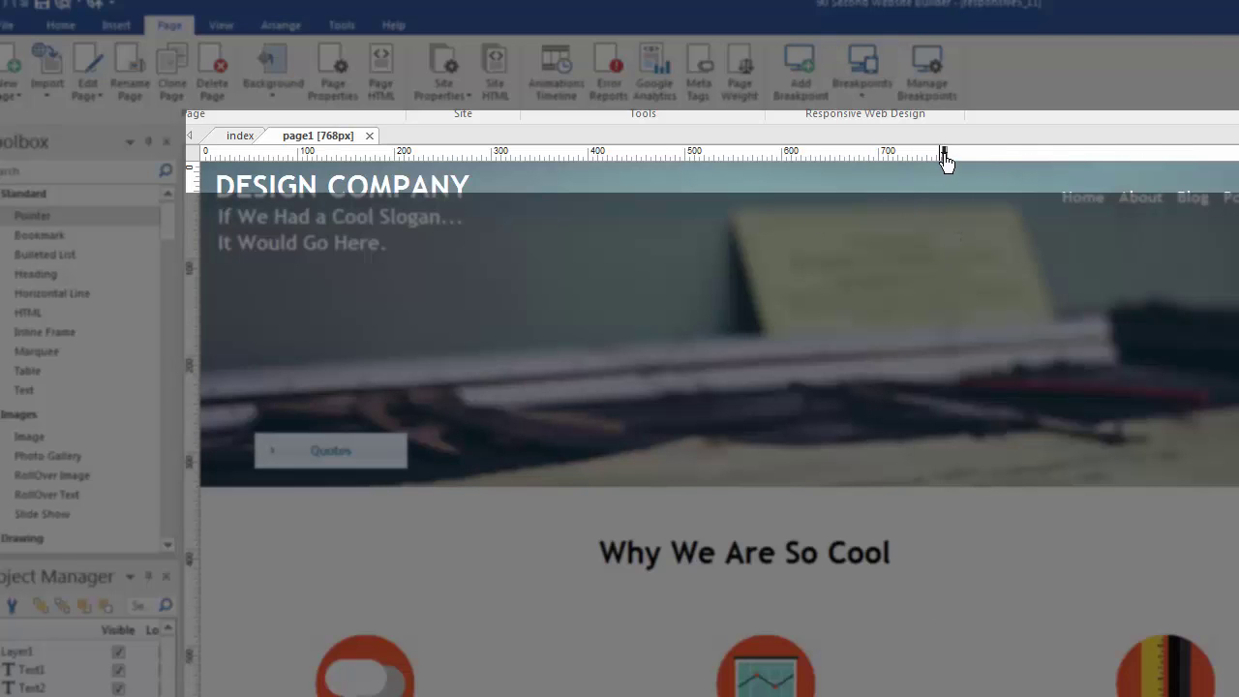
pyautogui.click(946, 157)
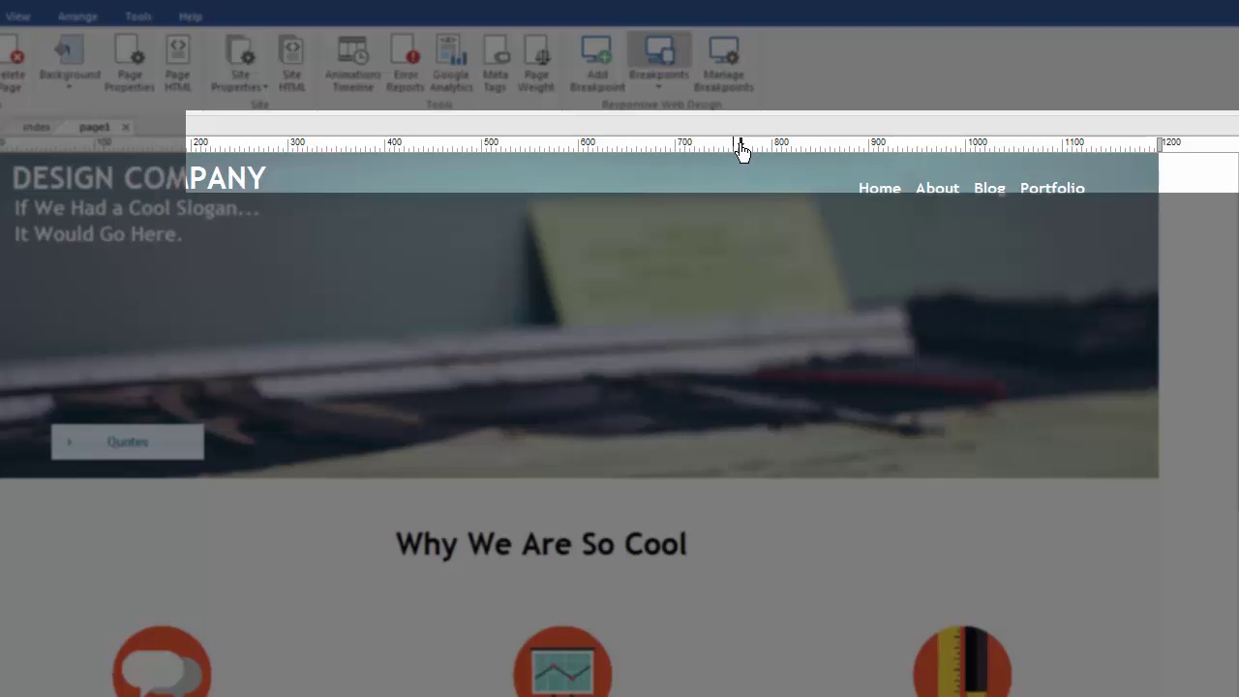
pyautogui.click(740, 148)
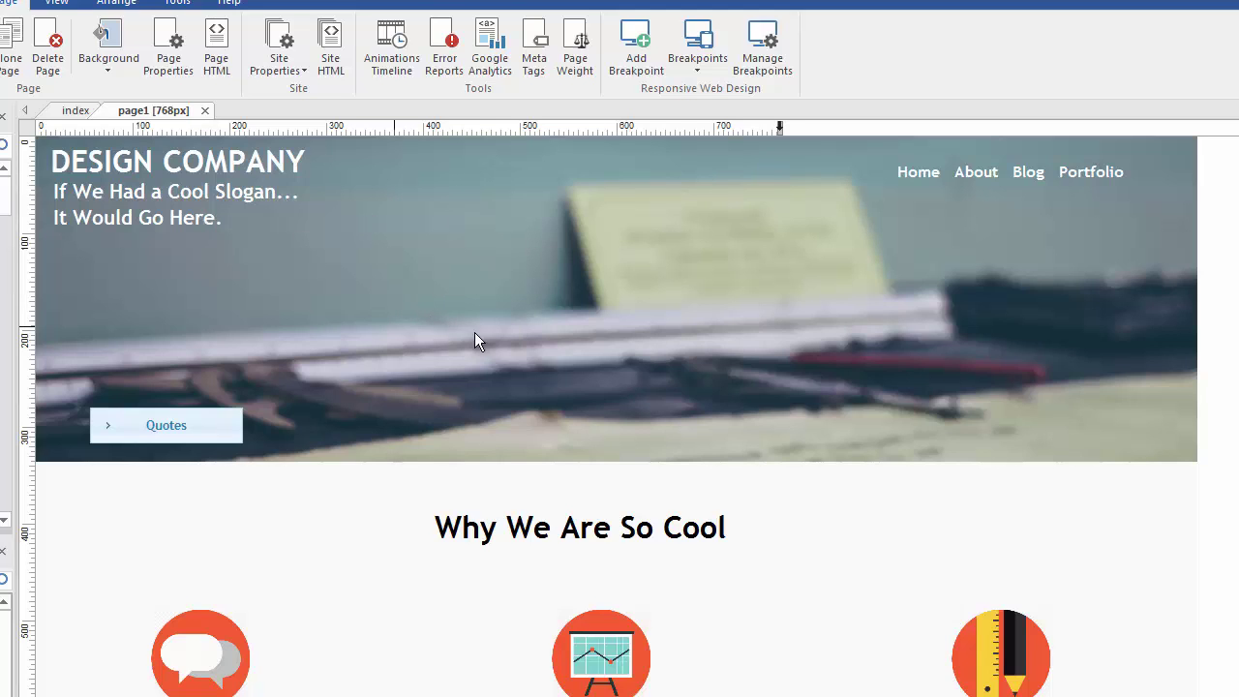
# Step: Move the header navigation menu inside the 768 px width and narrow the header layer to the breakpoint marker, comparing with the default layout
pyautogui.click(541, 340)
pyautogui.moveTo(963, 171); pyautogui.dragTo(566, 170)
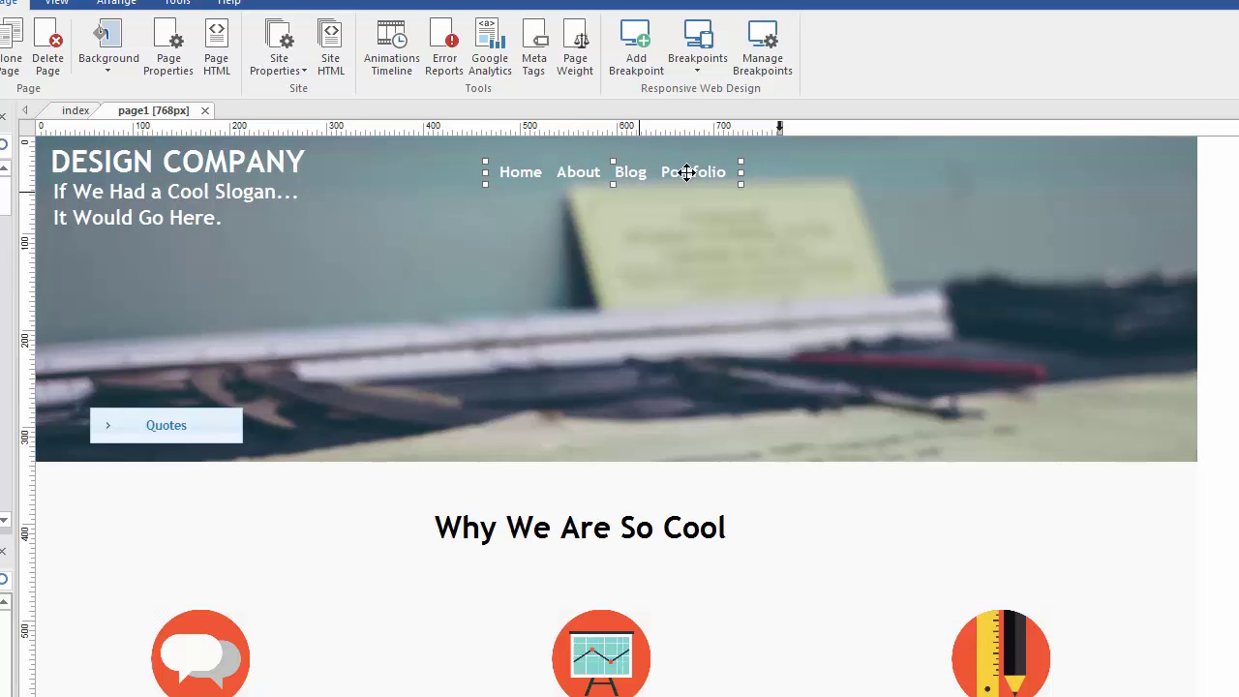
pyautogui.click(860, 281)
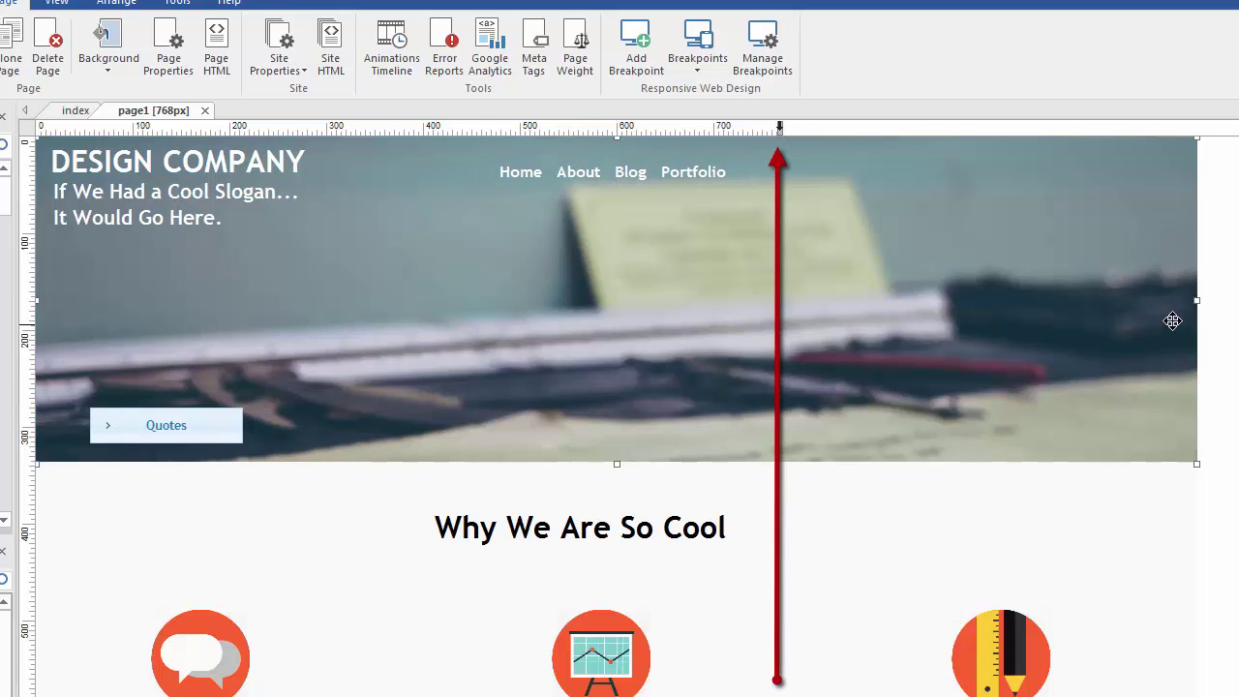
pyautogui.moveTo(1198, 301); pyautogui.dragTo(780, 273)
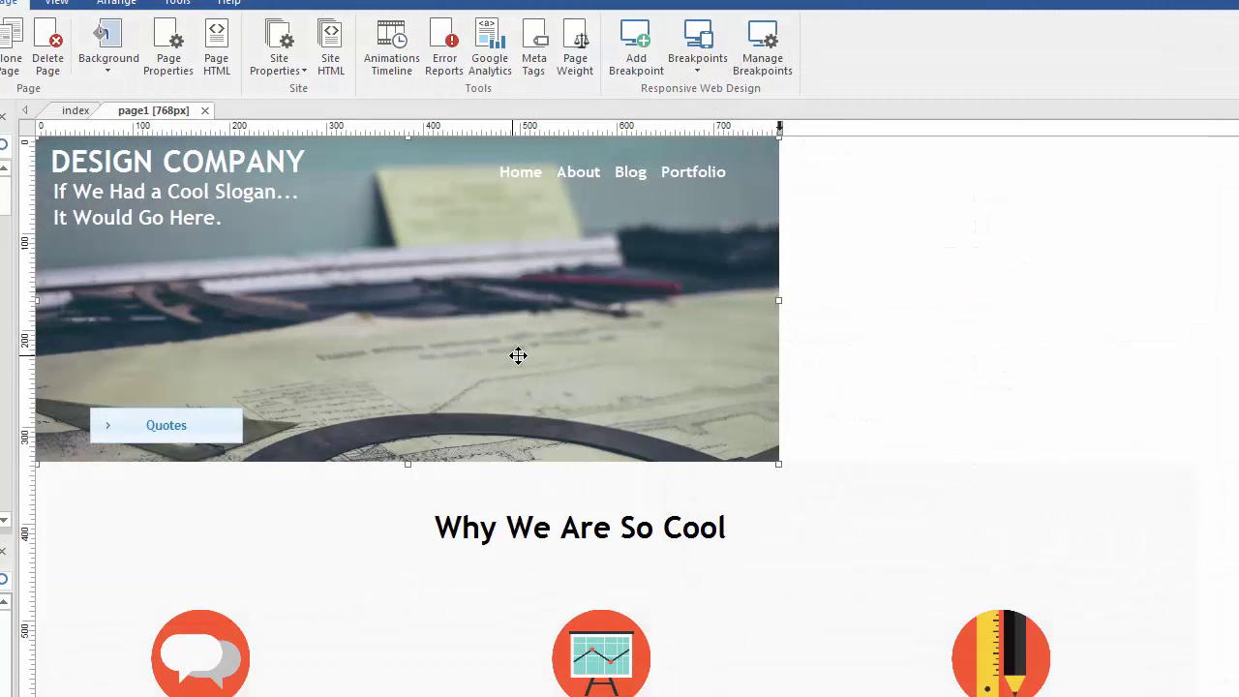
pyautogui.click(781, 131)
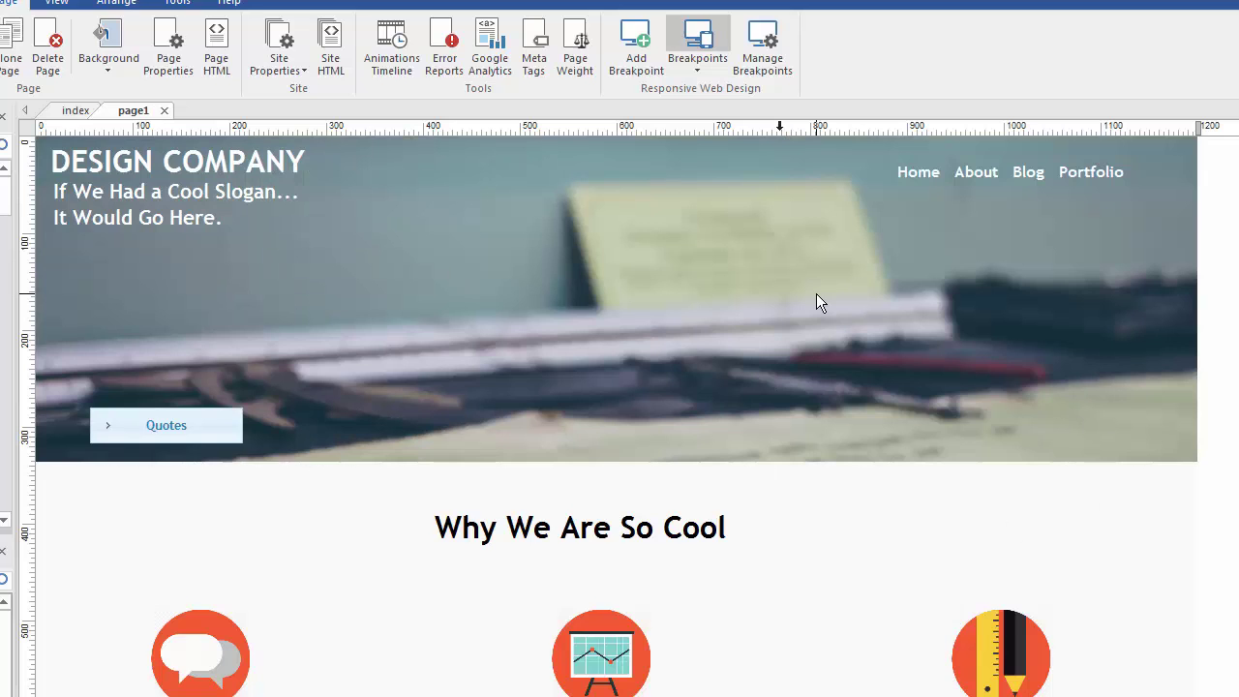
pyautogui.click(780, 128)
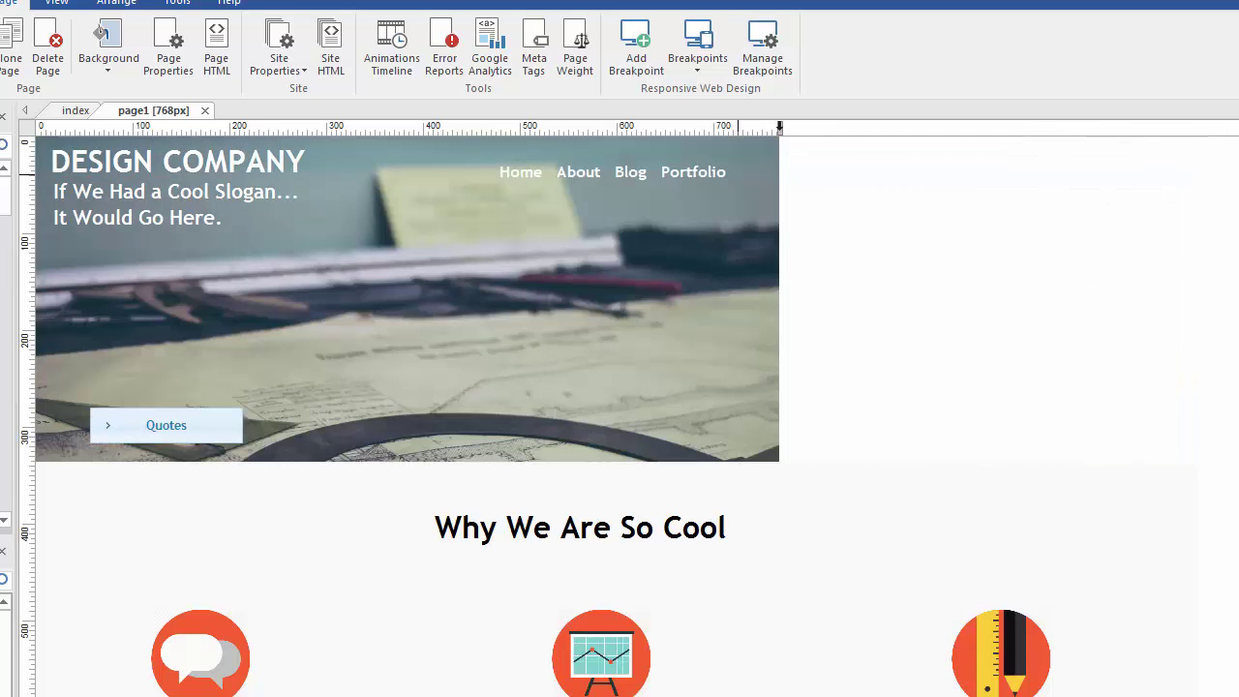
# Step: Move the "Why We Are So Cool" heading left so it is centred within the 768 px width
pyautogui.scroll(-3, 310, 240)
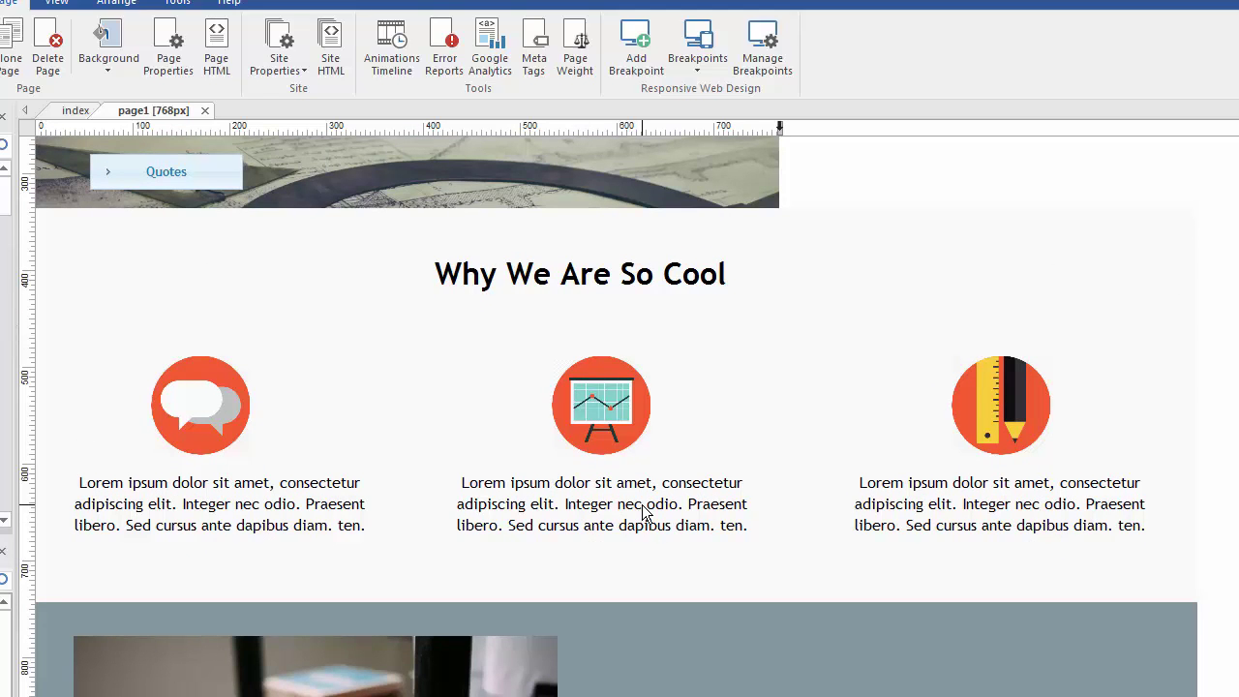
pyautogui.click(567, 276)
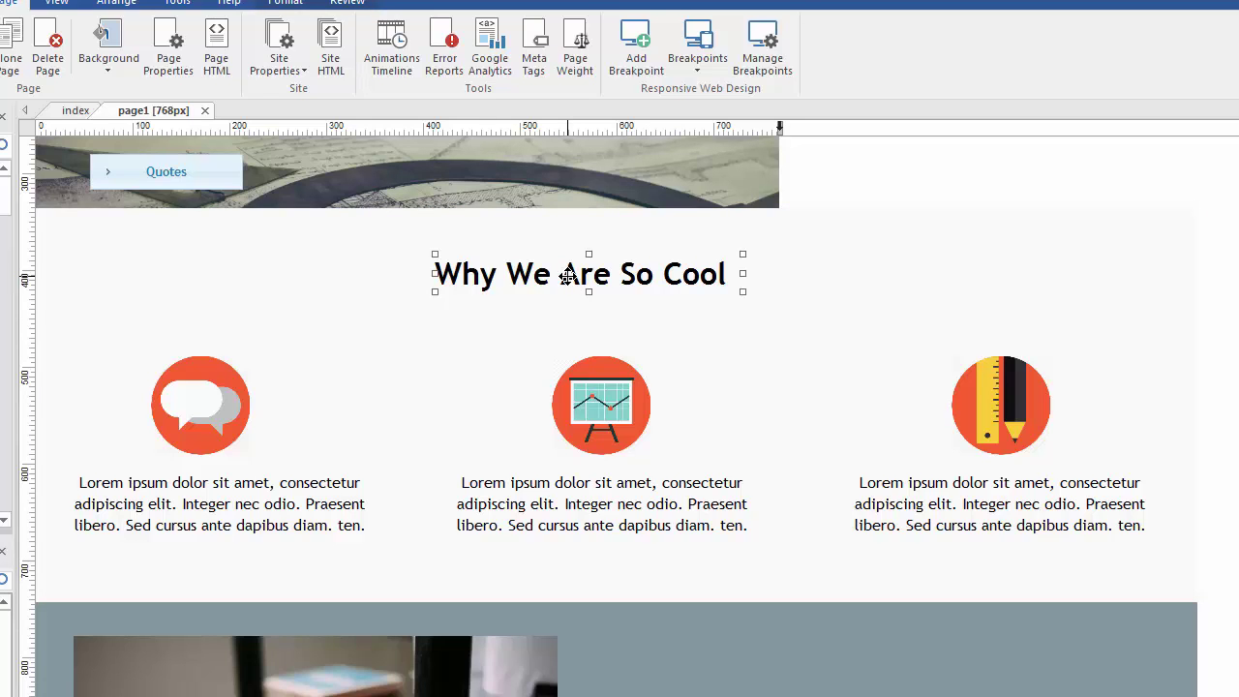
pyautogui.moveTo(568, 276); pyautogui.dragTo(399, 277)
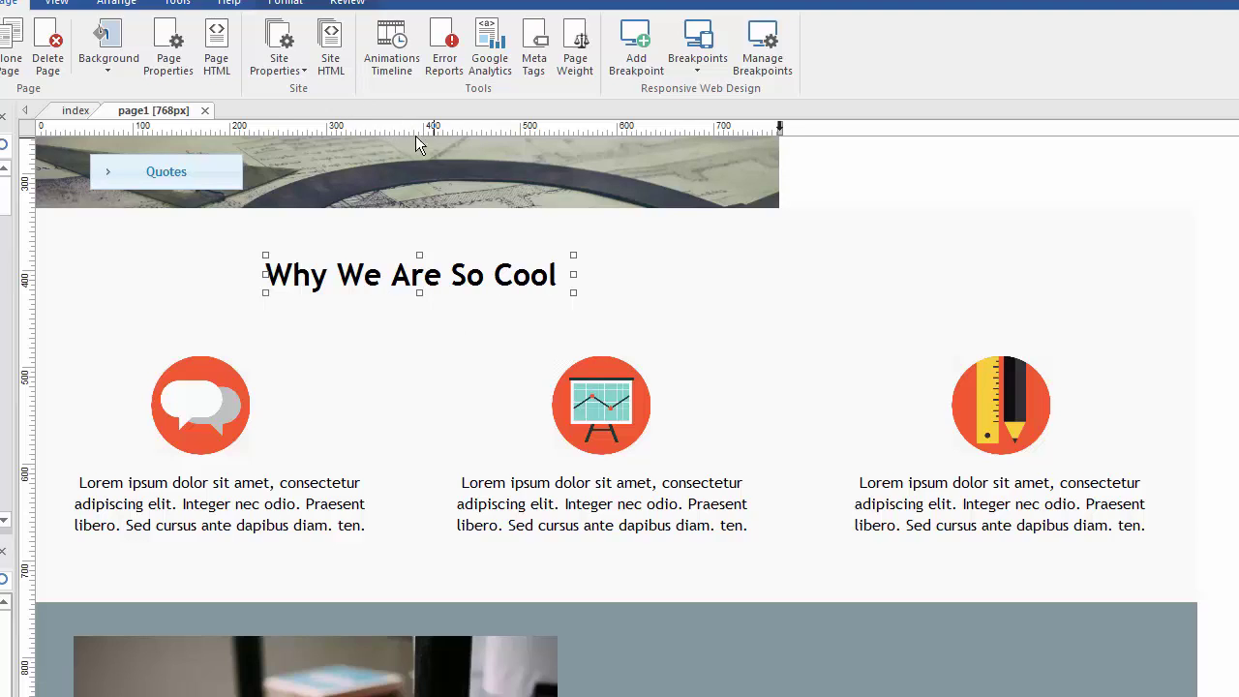
pyautogui.moveTo(420, 276); pyautogui.dragTo(410, 275)
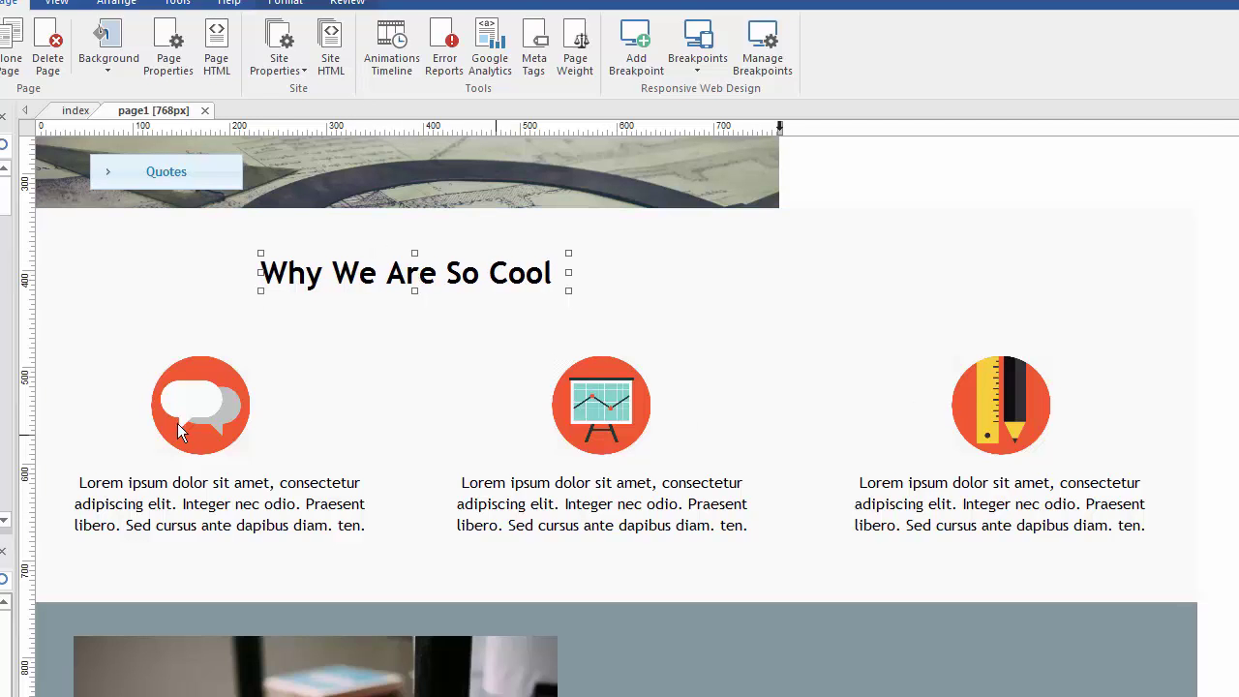
# Step: Shift the three round icons and their paragraphs left towards the area within the 768 px breakpoint
pyautogui.click(217, 406)
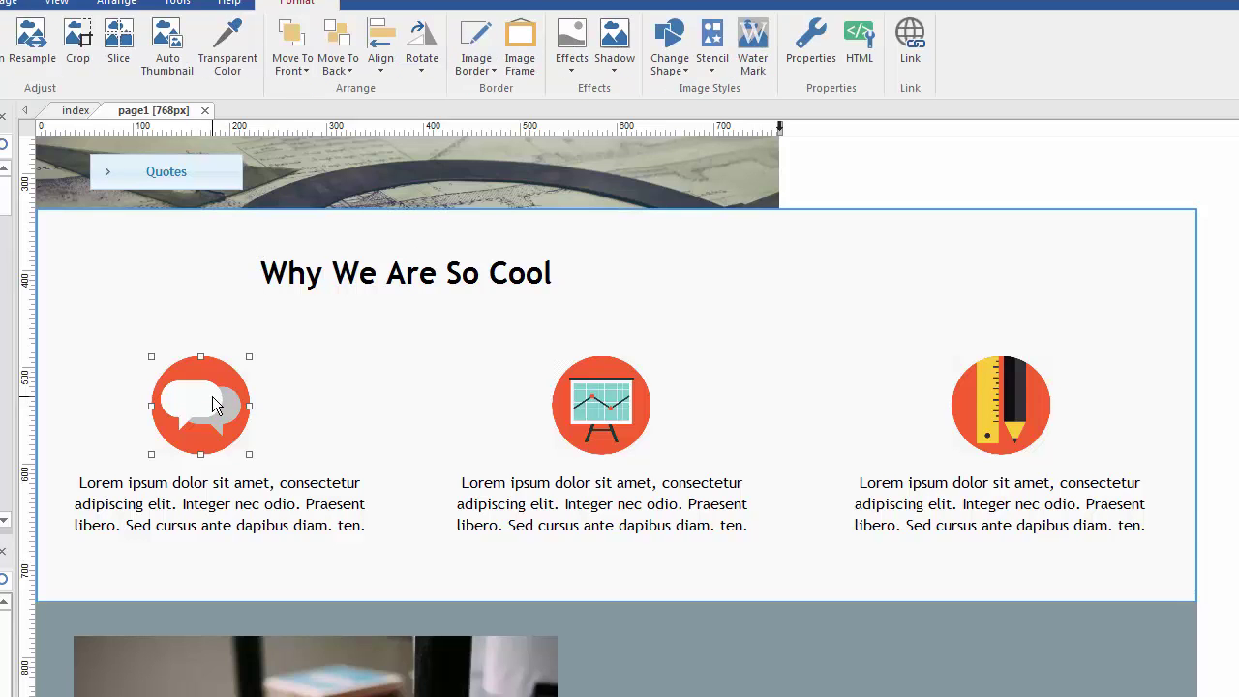
pyautogui.moveTo(217, 406); pyautogui.dragTo(147, 403)
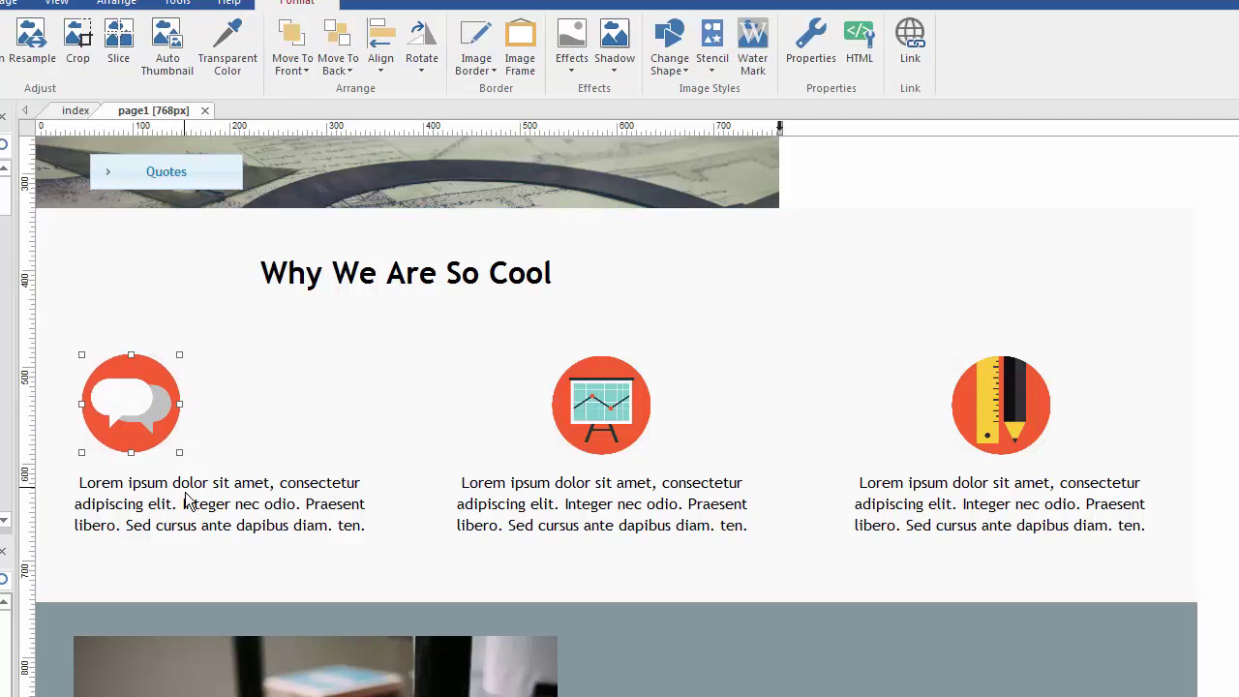
pyautogui.moveTo(190, 501); pyautogui.dragTo(168, 500)
pyautogui.moveTo(580, 388); pyautogui.dragTo(455, 384)
pyautogui.moveTo(558, 494); pyautogui.dragTo(539, 492)
pyautogui.moveTo(968, 397); pyautogui.dragTo(675, 378)
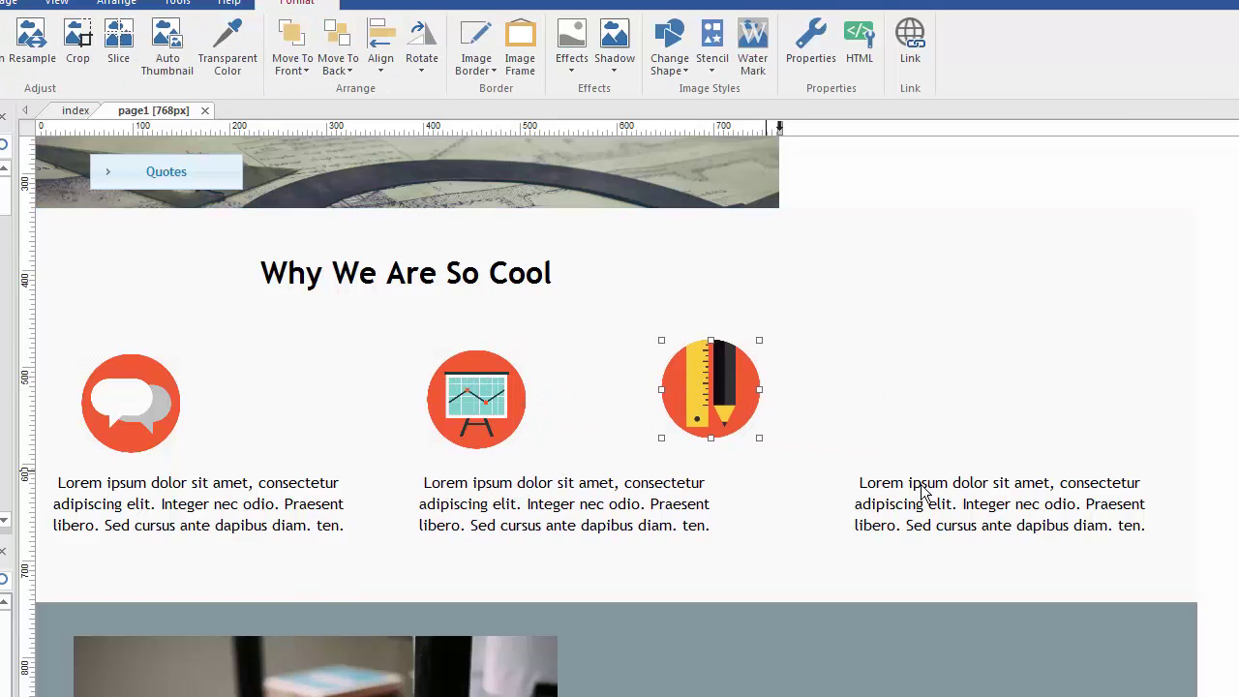
pyautogui.moveTo(923, 494); pyautogui.dragTo(813, 490)
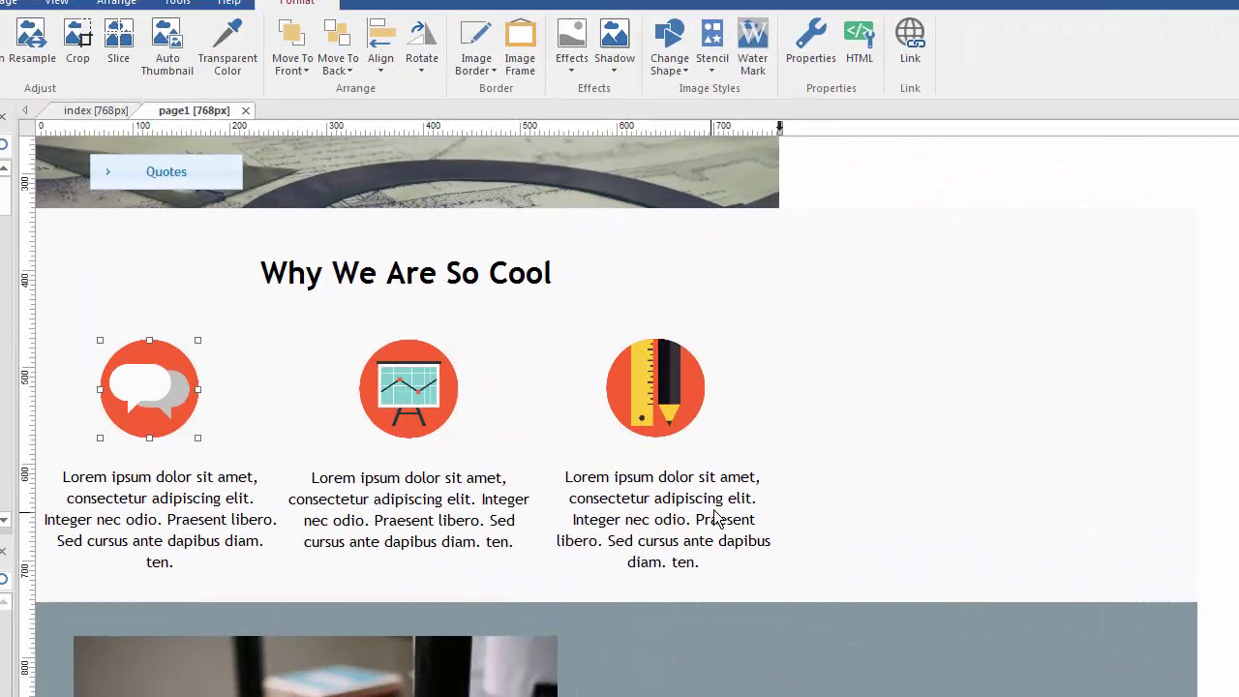
# Step: Fine-tune the positions of the icons and paragraphs so the three columns line up under the heading
pyautogui.click(385, 497)
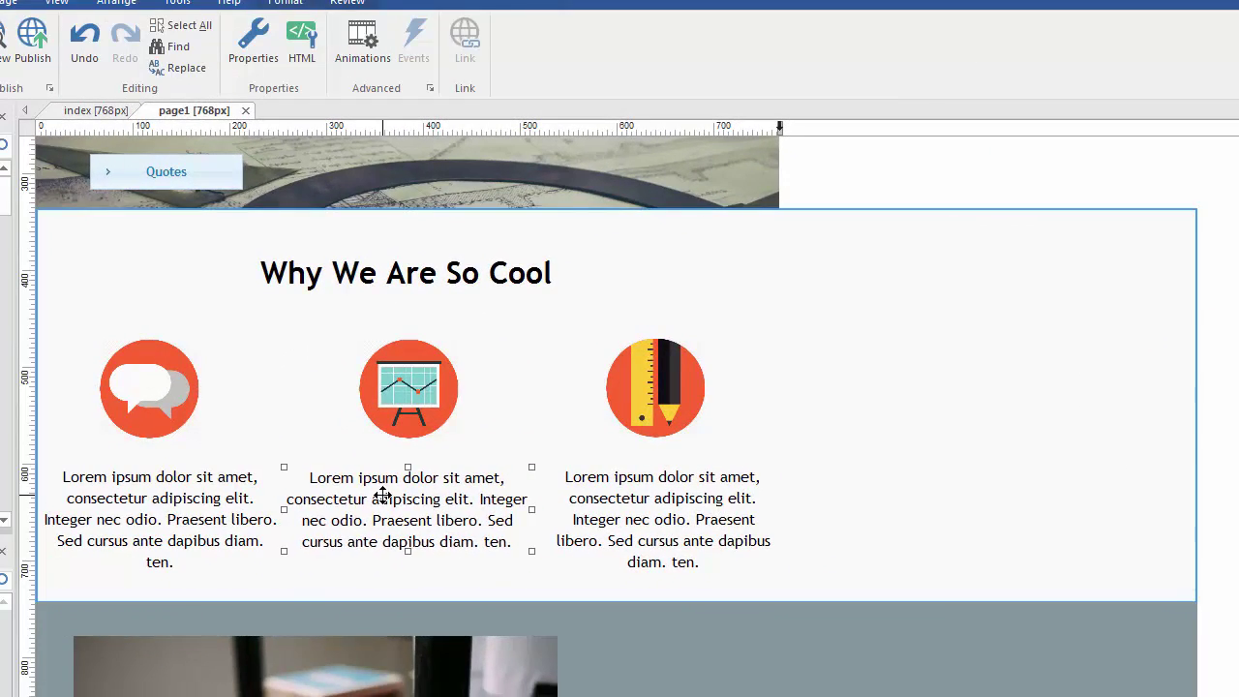
pyautogui.click(172, 492)
pyautogui.click(188, 401)
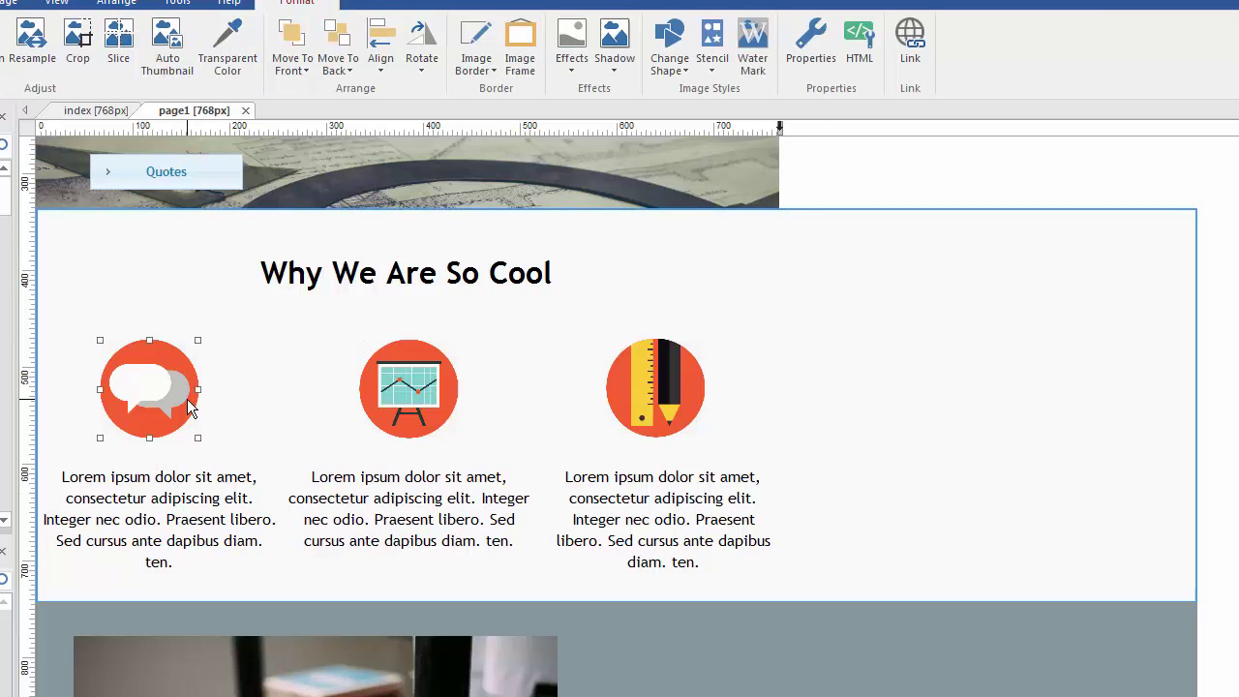
pyautogui.click(410, 382)
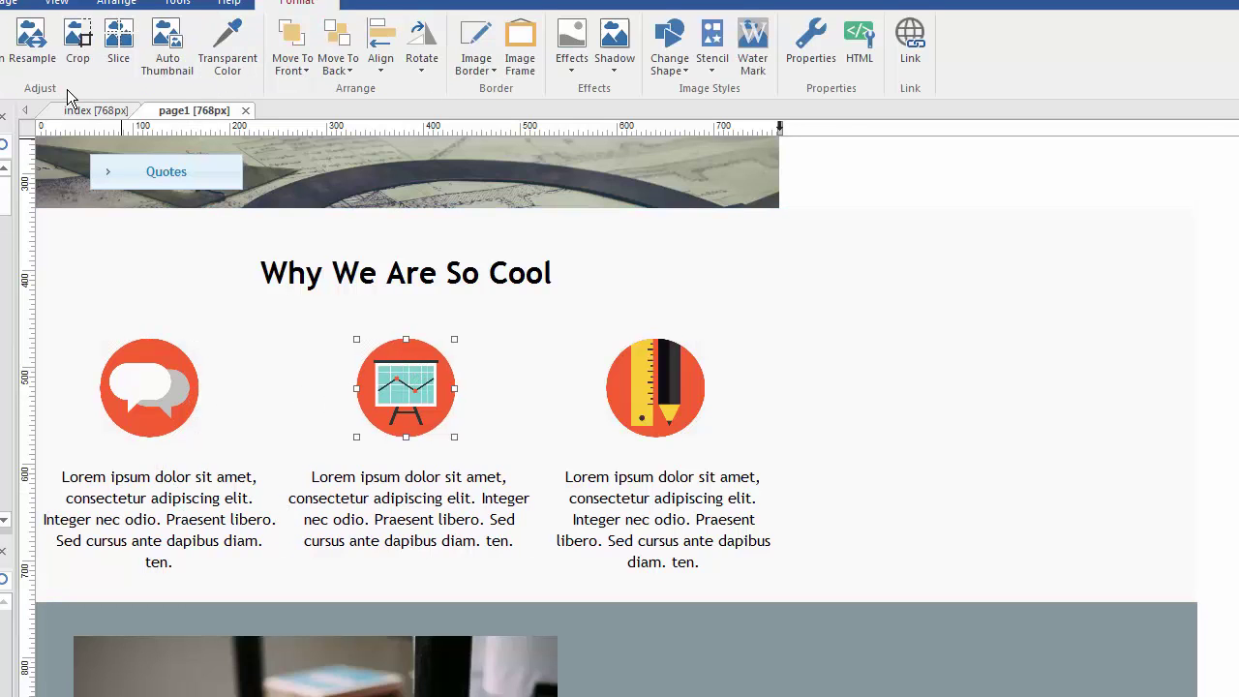
pyautogui.click(649, 388)
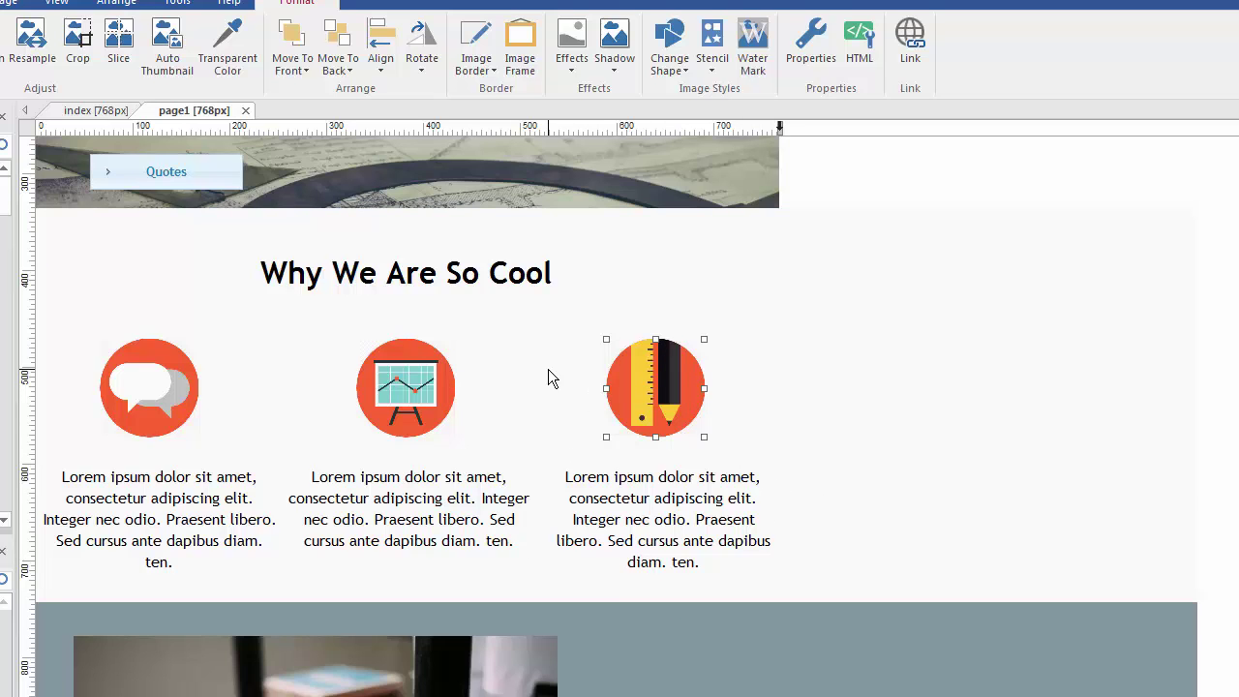
# Step: Narrow the "Why We Are So Cool" layer to the 768 px marker and nudge the middle paragraph under its icon
pyautogui.click(854, 397)
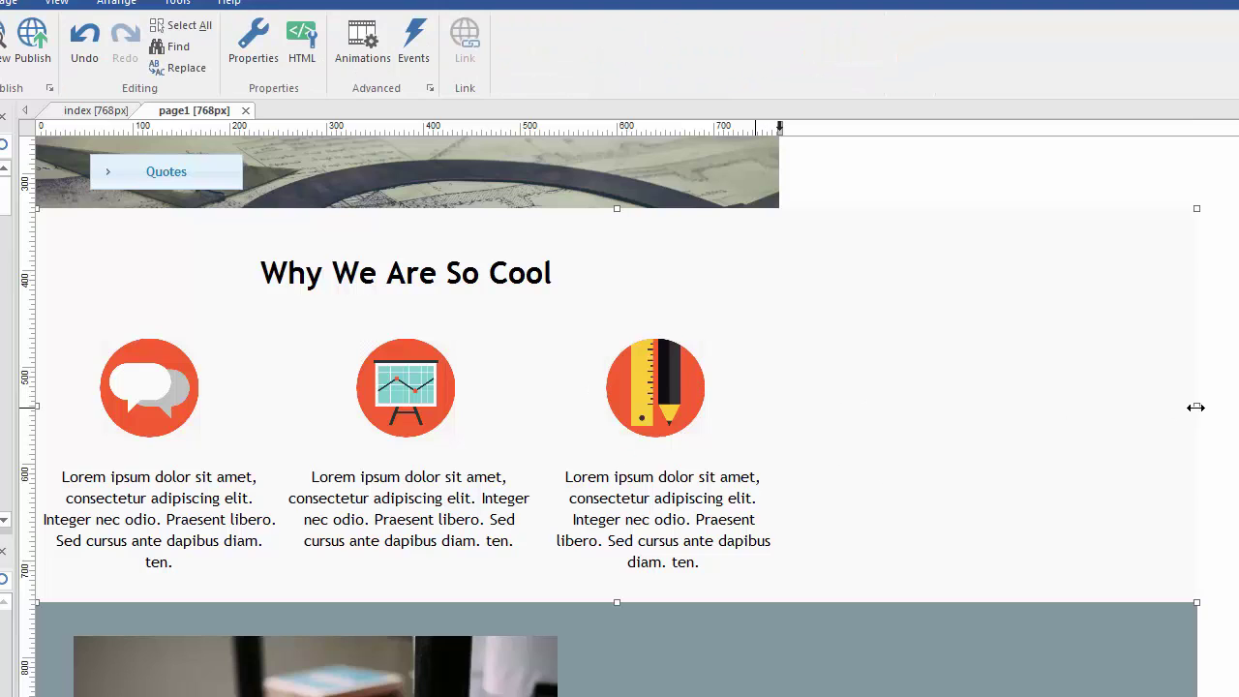
pyautogui.moveTo(1197, 408); pyautogui.dragTo(780, 400)
pyautogui.click(438, 498)
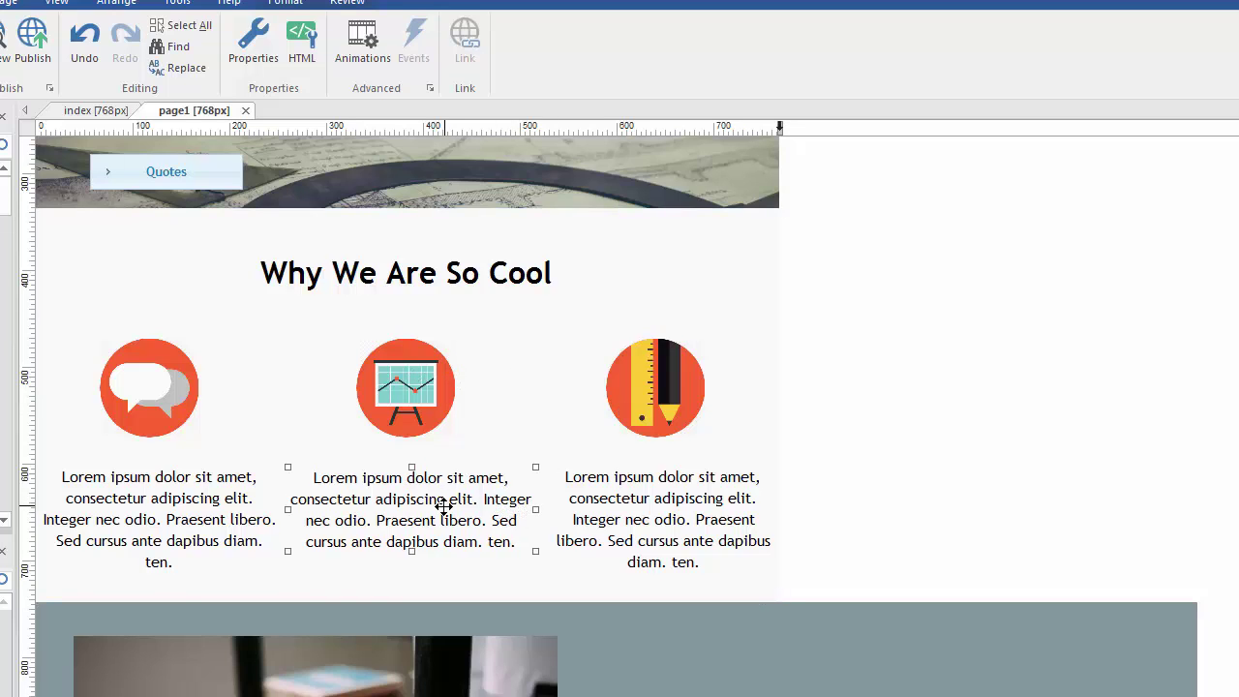
pyautogui.moveTo(441, 505); pyautogui.dragTo(441, 505)
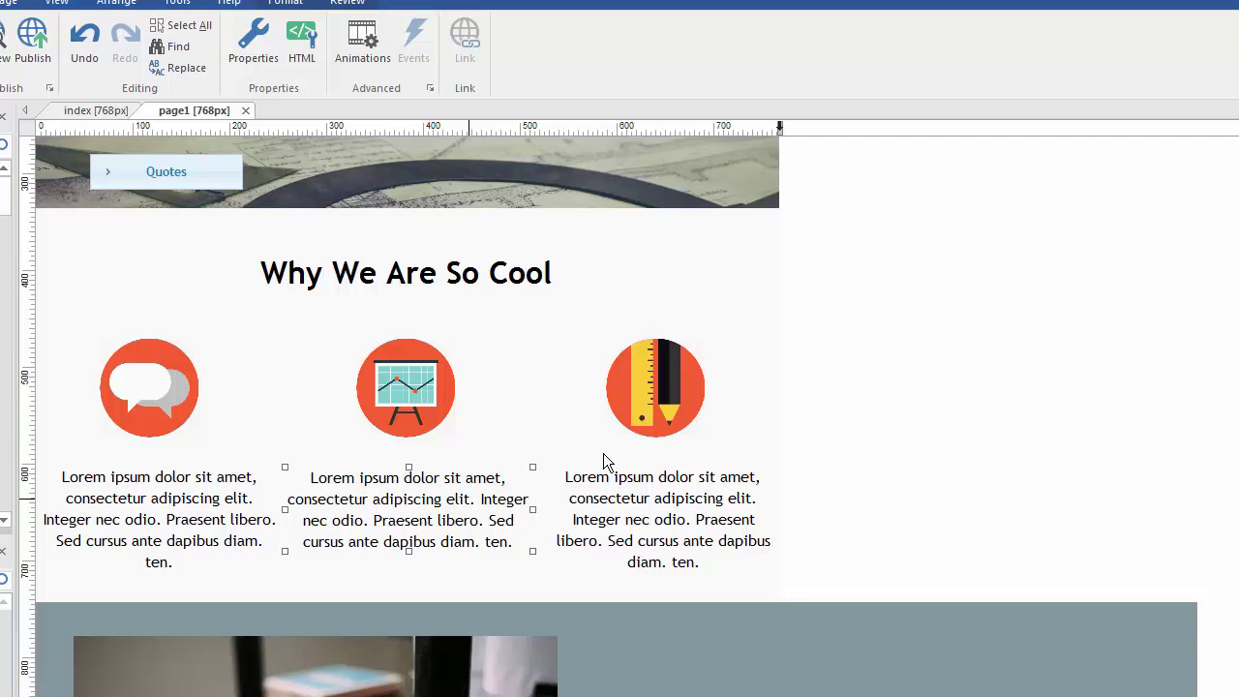
# Step: Review page1's story section and the finished 768 px layout on the index page, and return to the top of page1
pyautogui.scroll(-7, 1063, 433)
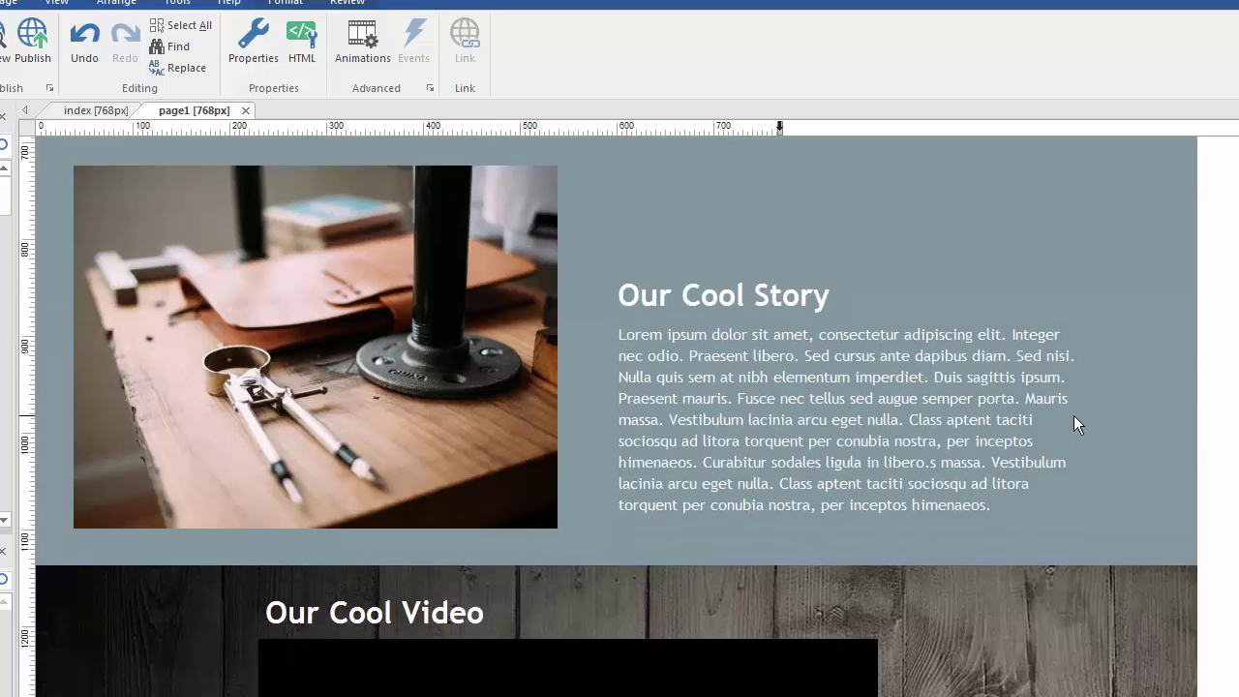
pyautogui.scroll(10, 1091, 484)
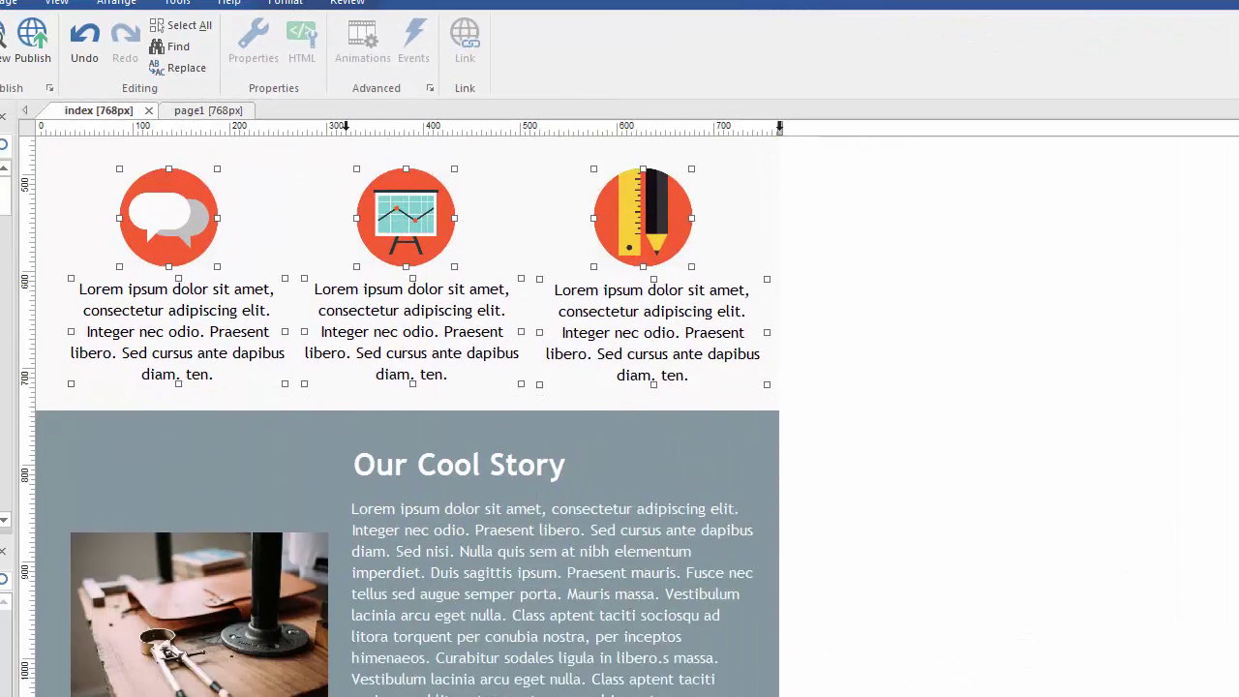
pyautogui.scroll(-6, 400, 416)
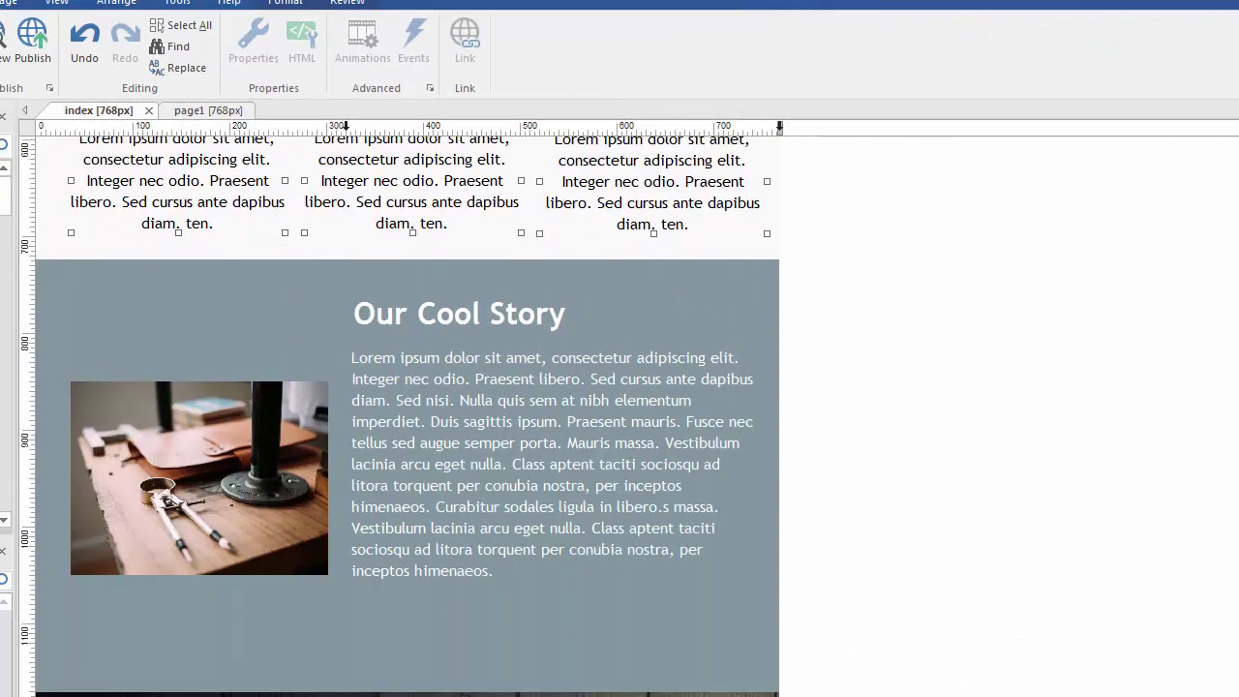
pyautogui.scroll(6, 399, 416)
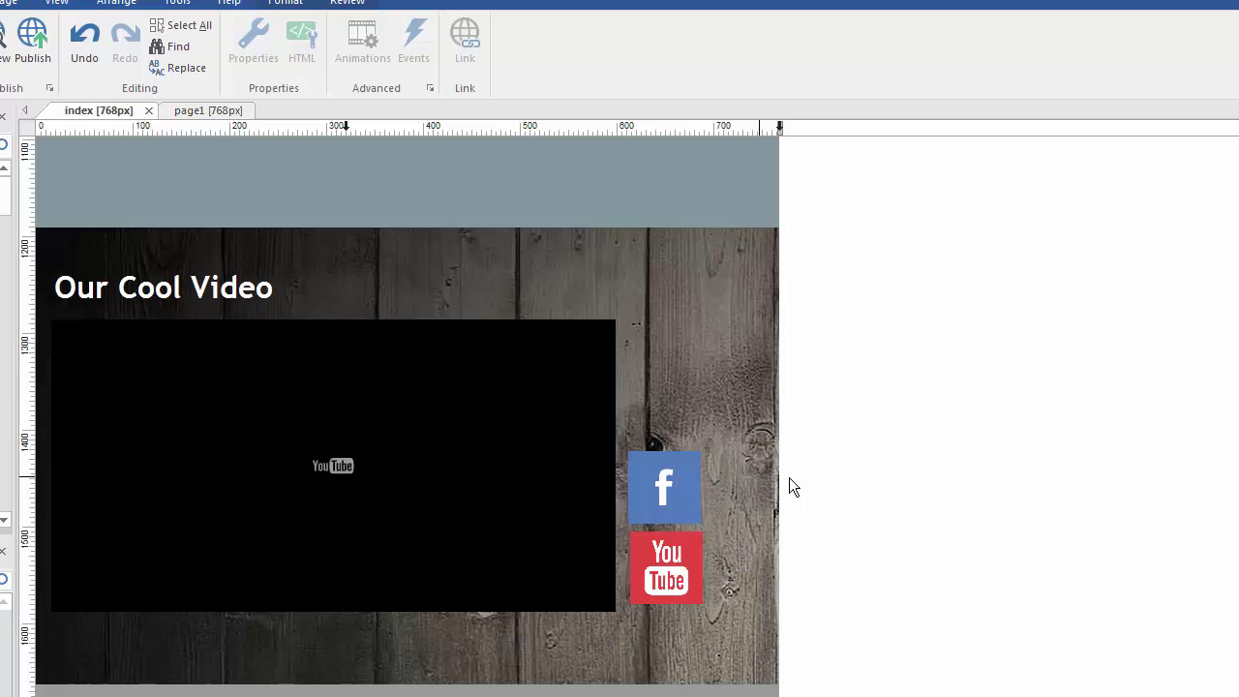
pyautogui.click(207, 111)
pyautogui.scroll(10, 825, 262)
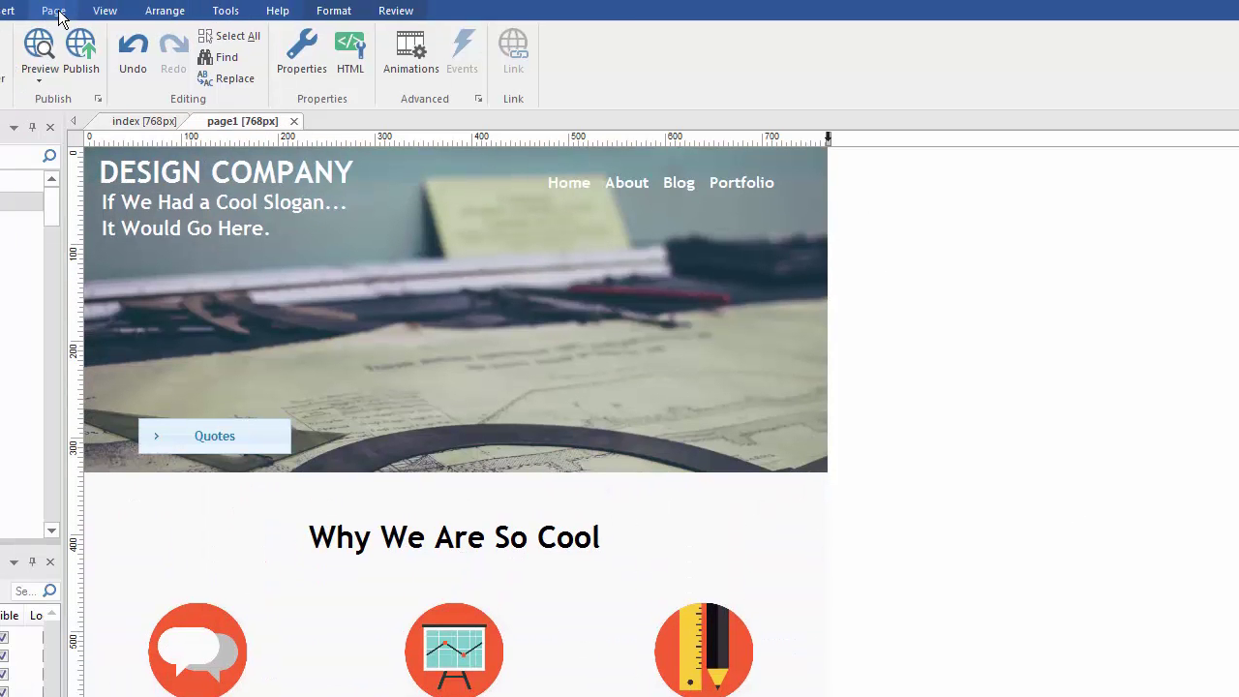
# Step: Add a breakpoint with a max-width of 320 px and orientation none to page1
pyautogui.click(5, 1)
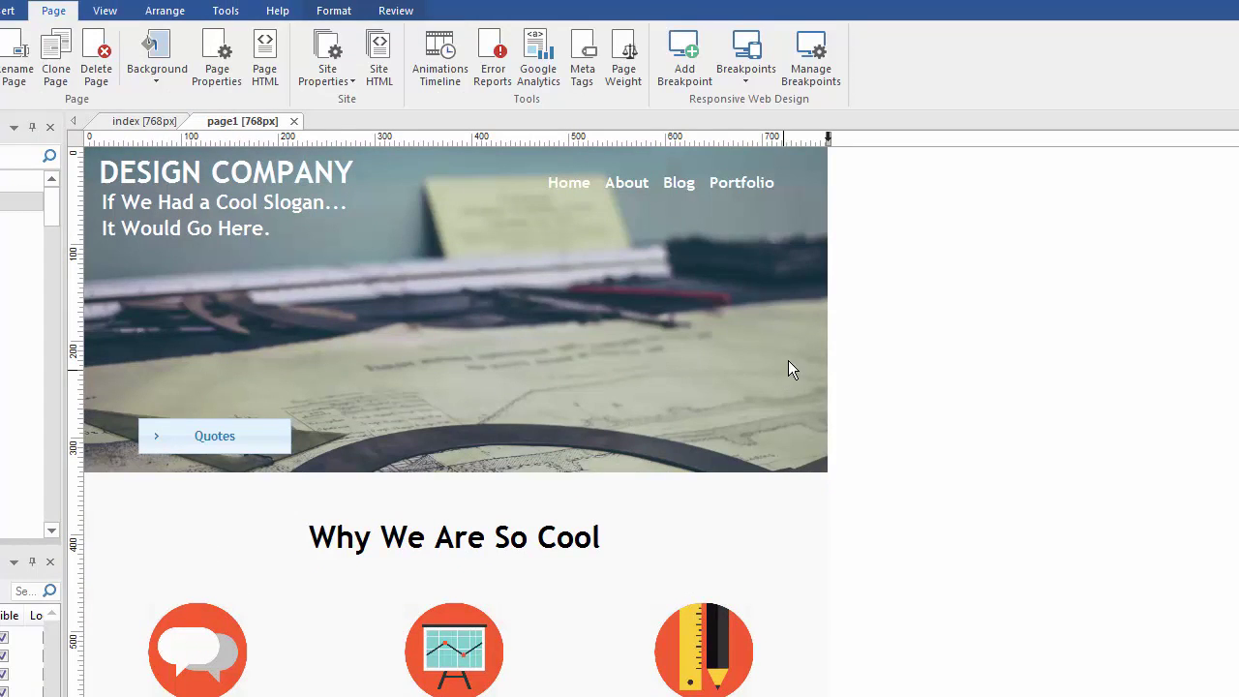
pyautogui.click(686, 72)
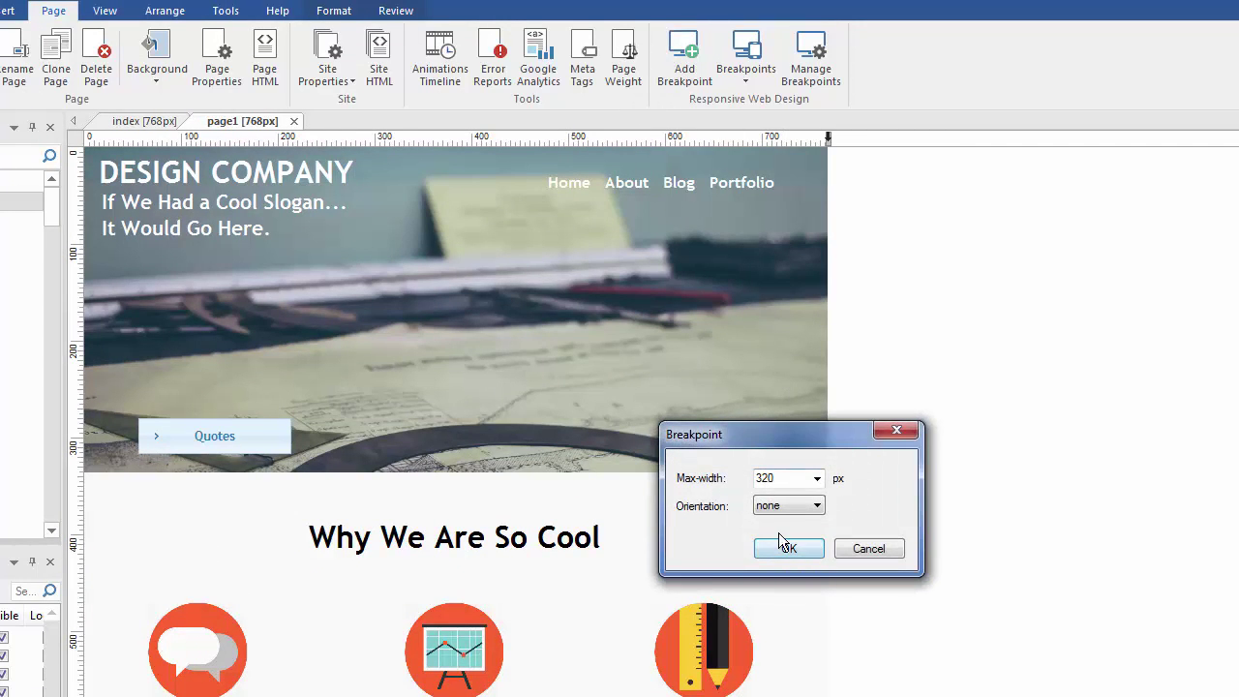
pyautogui.click(786, 546)
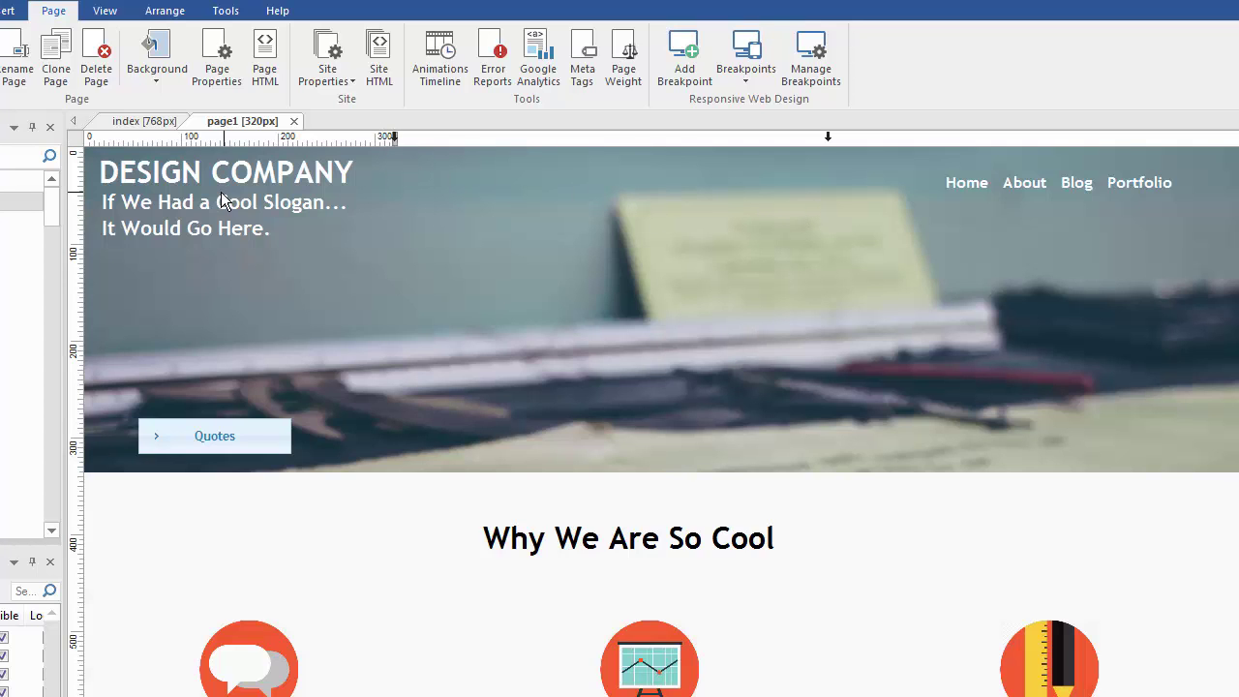
# Step: Check the header's title and Quotes button, and move the Home/About/Blog/Portfolio menu below the slogan within the 320 px area
pyautogui.click(176, 176)
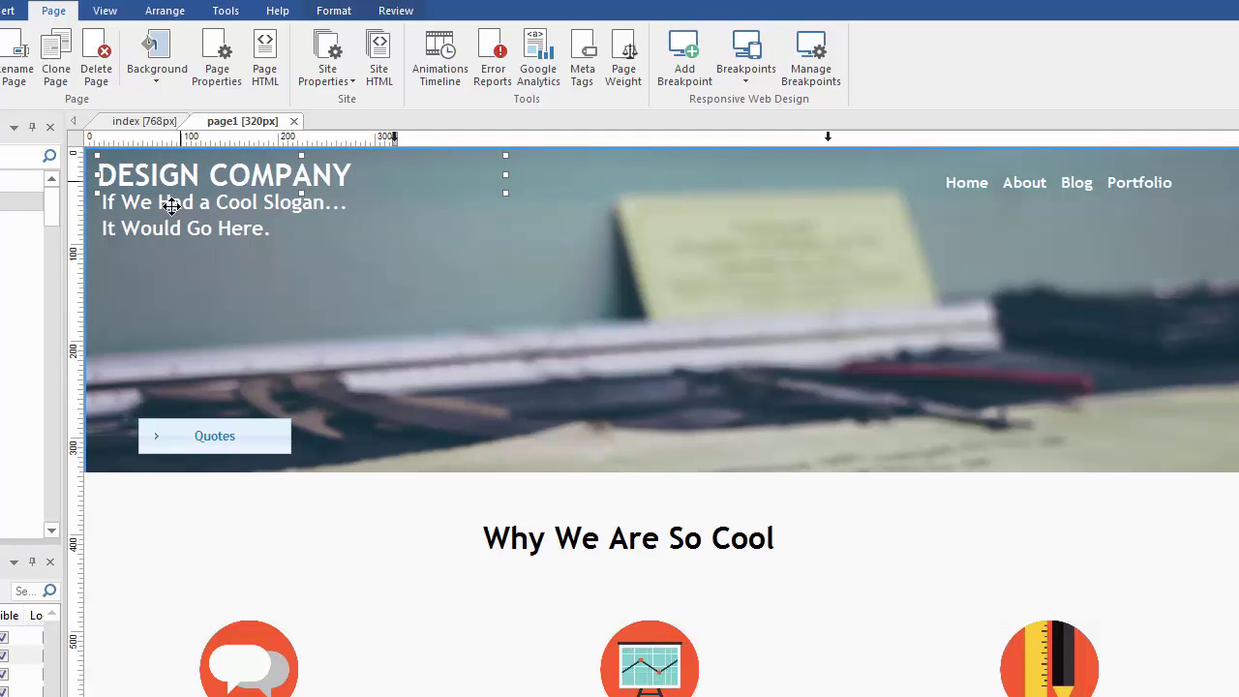
pyautogui.click(205, 438)
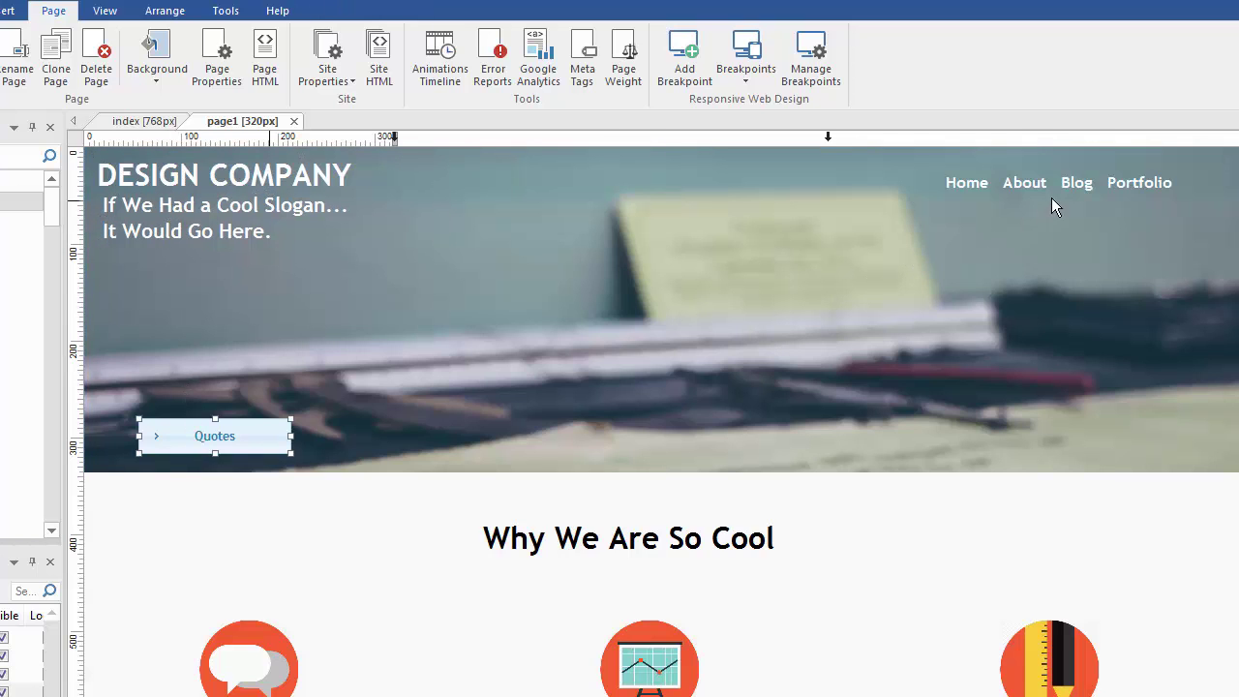
pyautogui.moveTo(1062, 181); pyautogui.dragTo(229, 275)
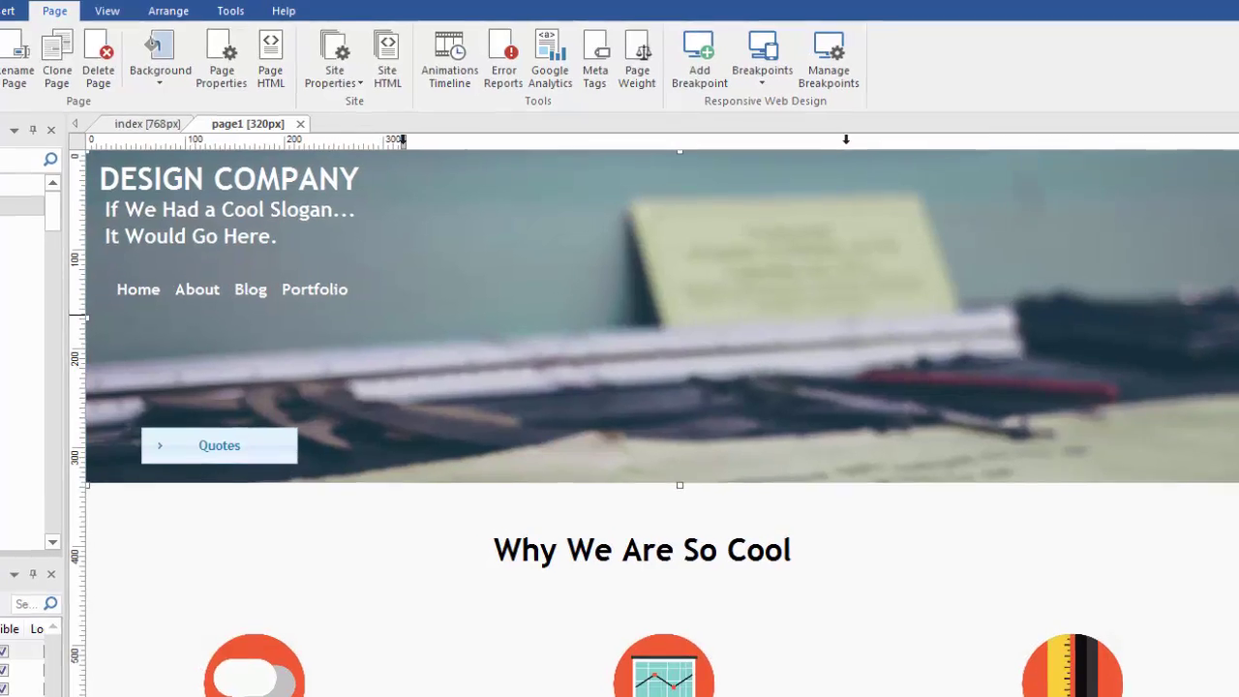
# Step: Narrow the header image layer towards the 320 px marker, as far as the title's text box
pyautogui.moveTo(1234, 307); pyautogui.dragTo(455, 319)
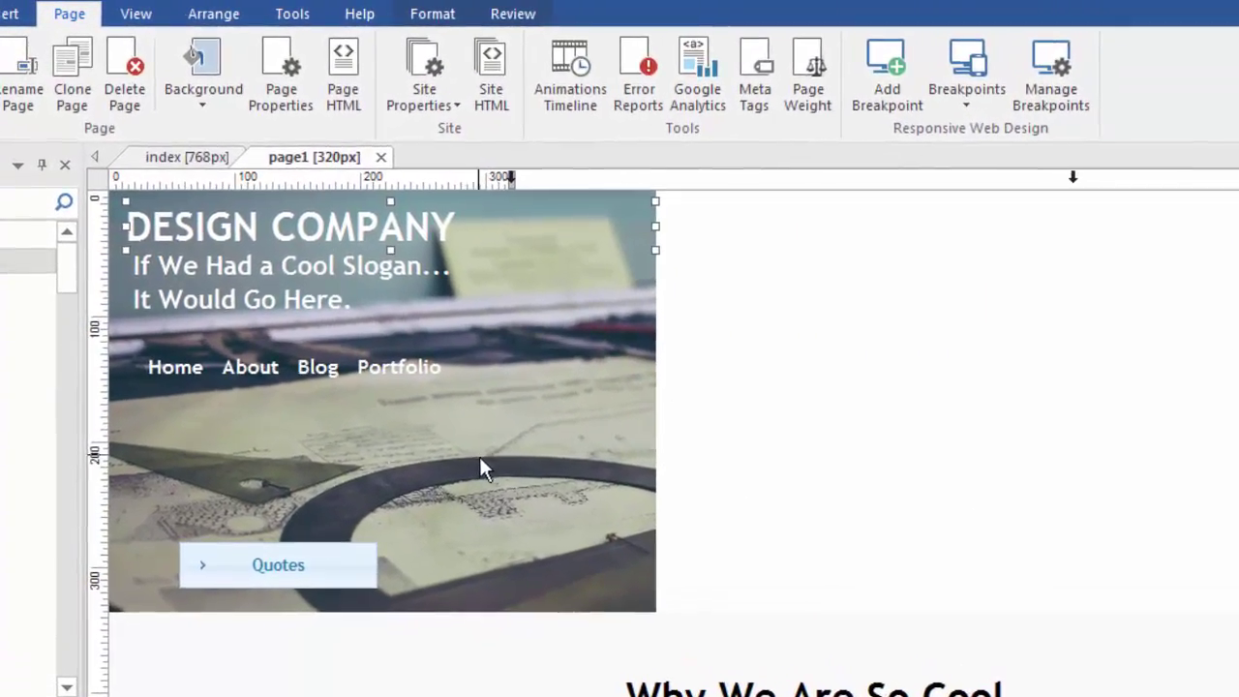
pyautogui.click(410, 410)
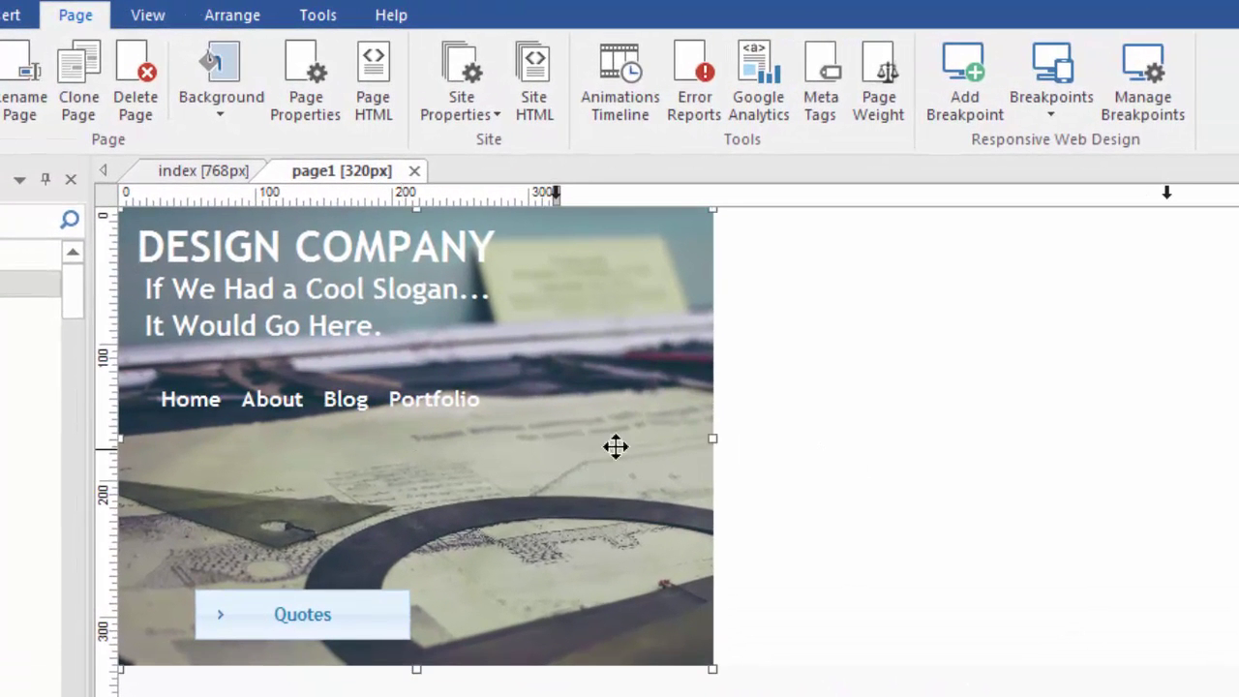
pyautogui.moveTo(712, 441); pyautogui.dragTo(462, 420)
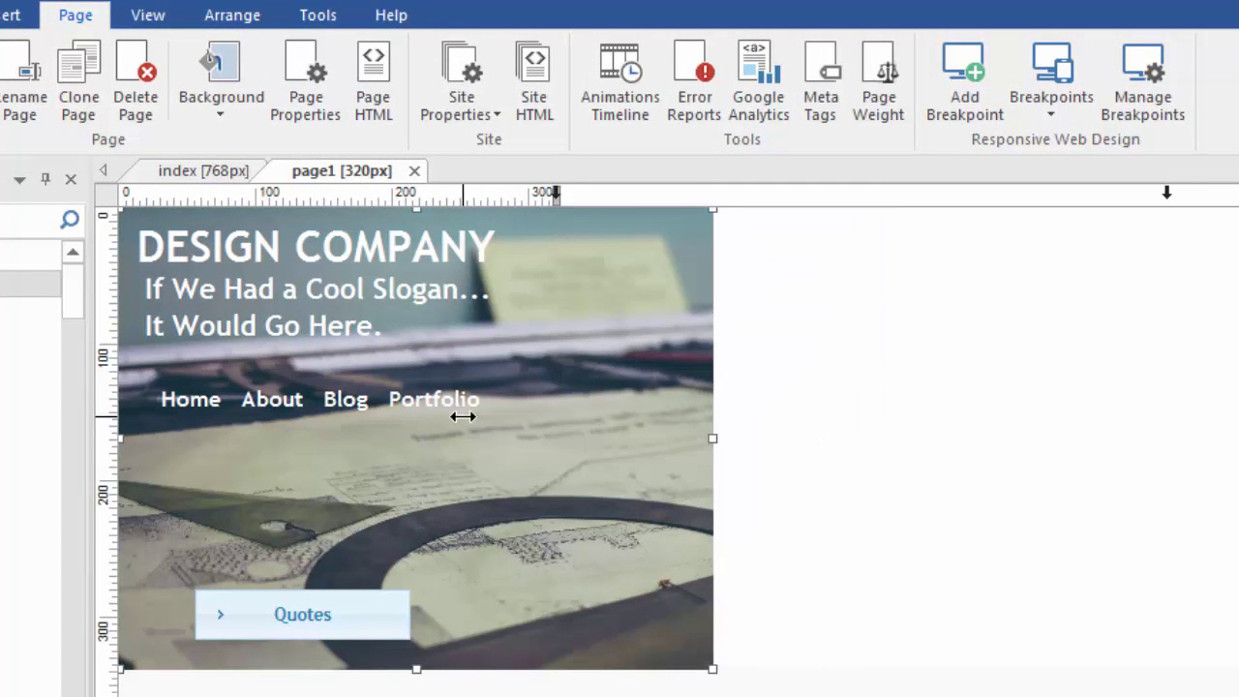
# Step: Narrow the DESIGN COMPANY text box to fit within 320 px and shrink the header layer further, up to the slogan's box
pyautogui.click(343, 258)
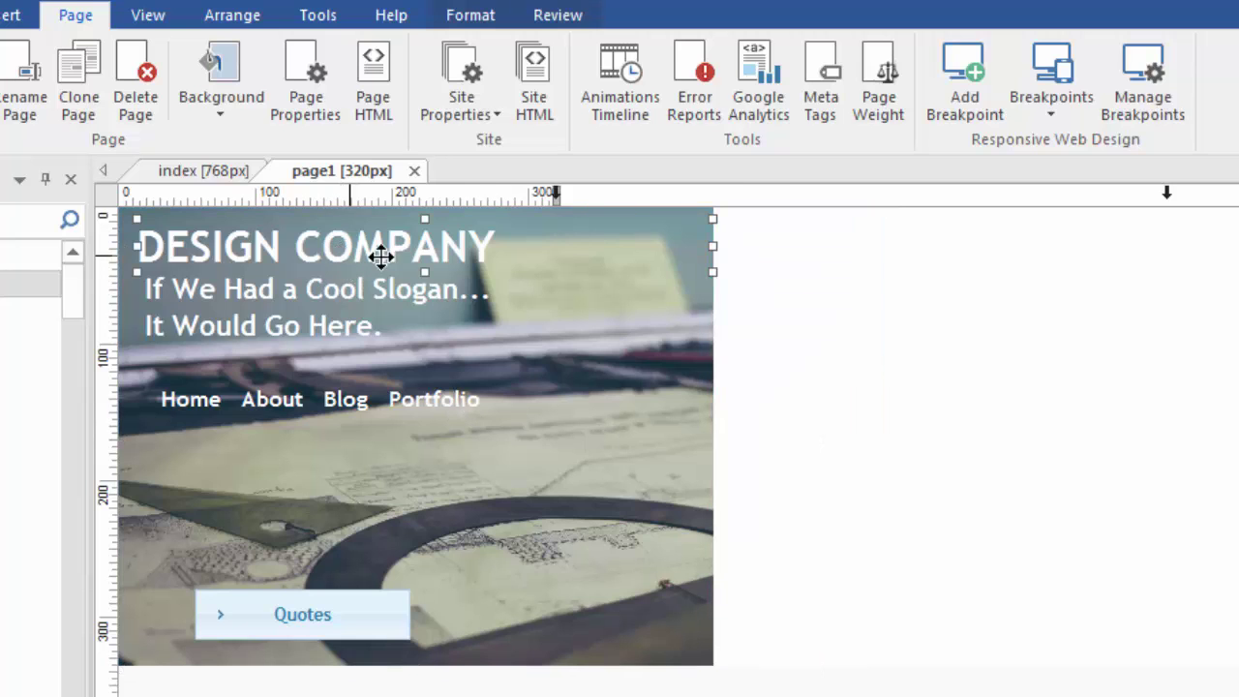
pyautogui.moveTo(710, 247); pyautogui.dragTo(529, 246)
pyautogui.click(678, 406)
pyautogui.moveTo(711, 436); pyautogui.dragTo(553, 430)
# Step: Narrow the slogan text box to fit within 320 px and bring the header layer's width in to the 320 px marker
pyautogui.click(421, 395)
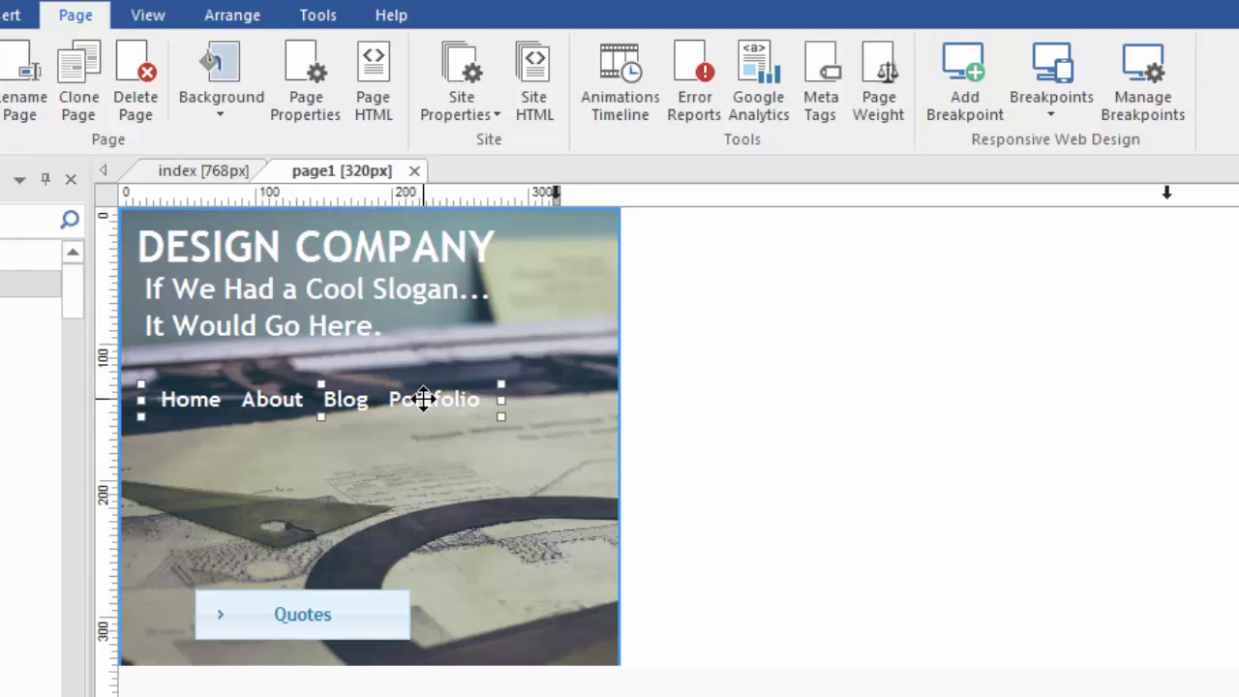
pyautogui.click(423, 296)
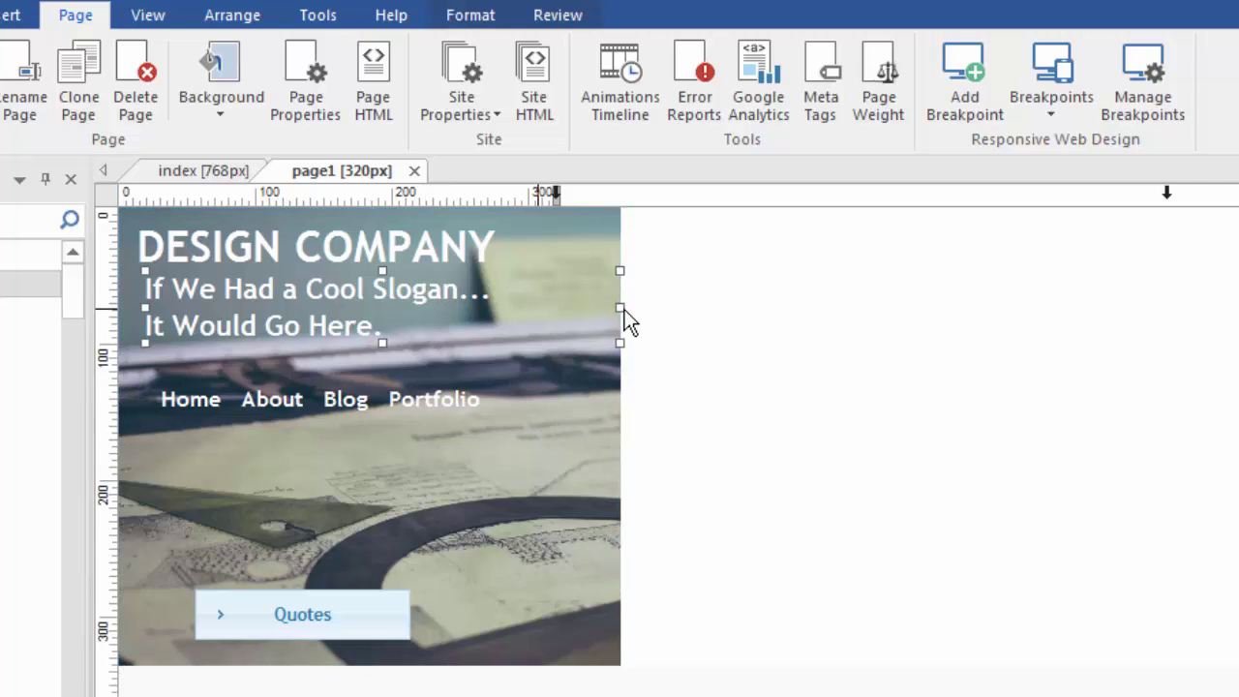
pyautogui.moveTo(620, 307); pyautogui.dragTo(533, 305)
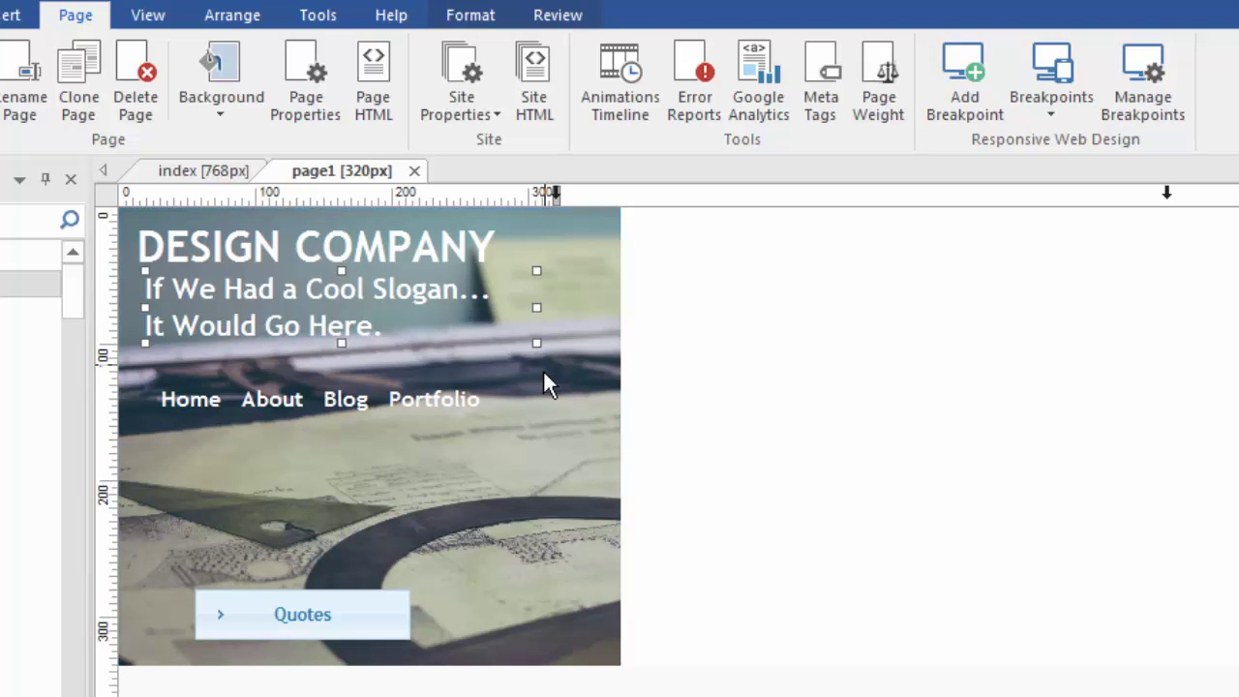
pyautogui.click(579, 407)
pyautogui.moveTo(619, 438); pyautogui.dragTo(553, 427)
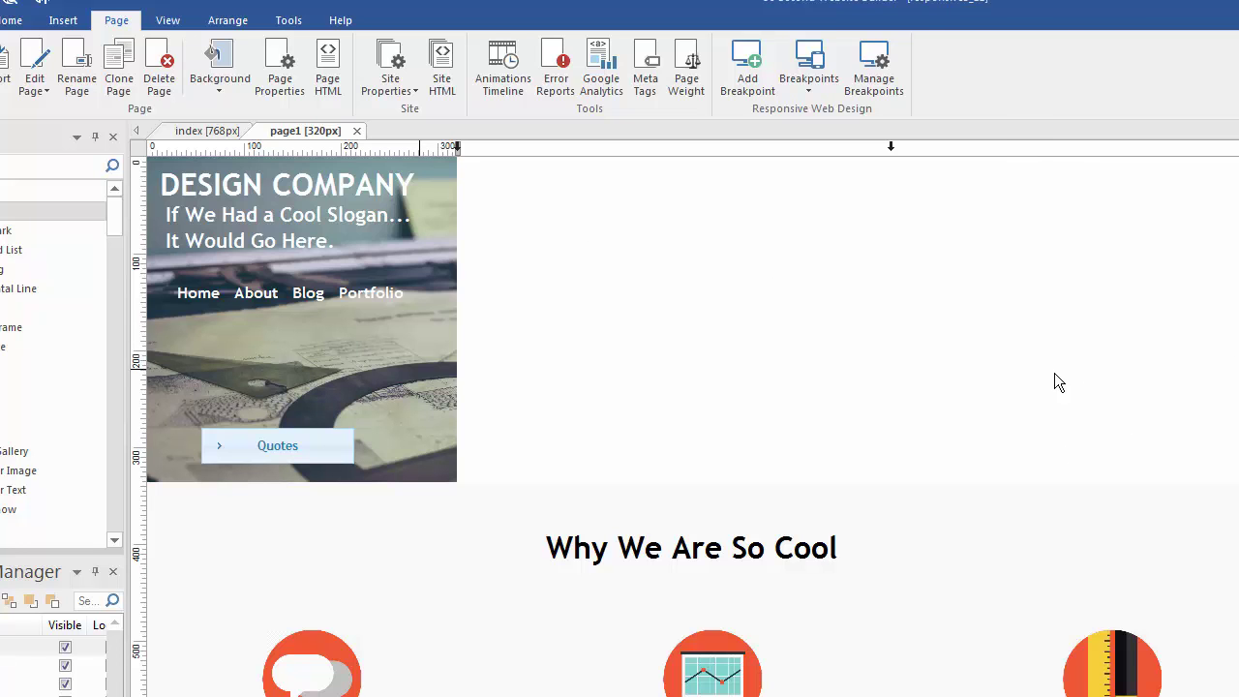
# Step: Review the index page's finished layouts at the 320 px and 768 px breakpoints
pyautogui.click(208, 133)
pyautogui.hotkey('ctrl', 'a')
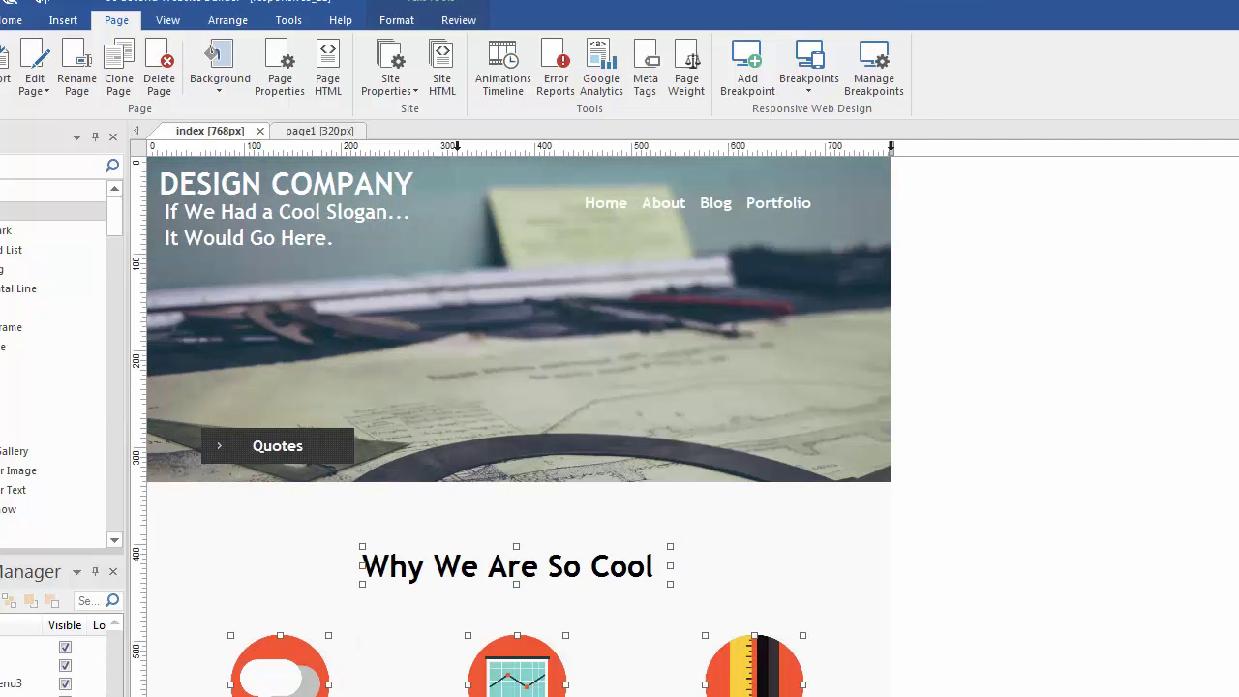
pyautogui.click(457, 146)
pyautogui.scroll(-15, 301, 426)
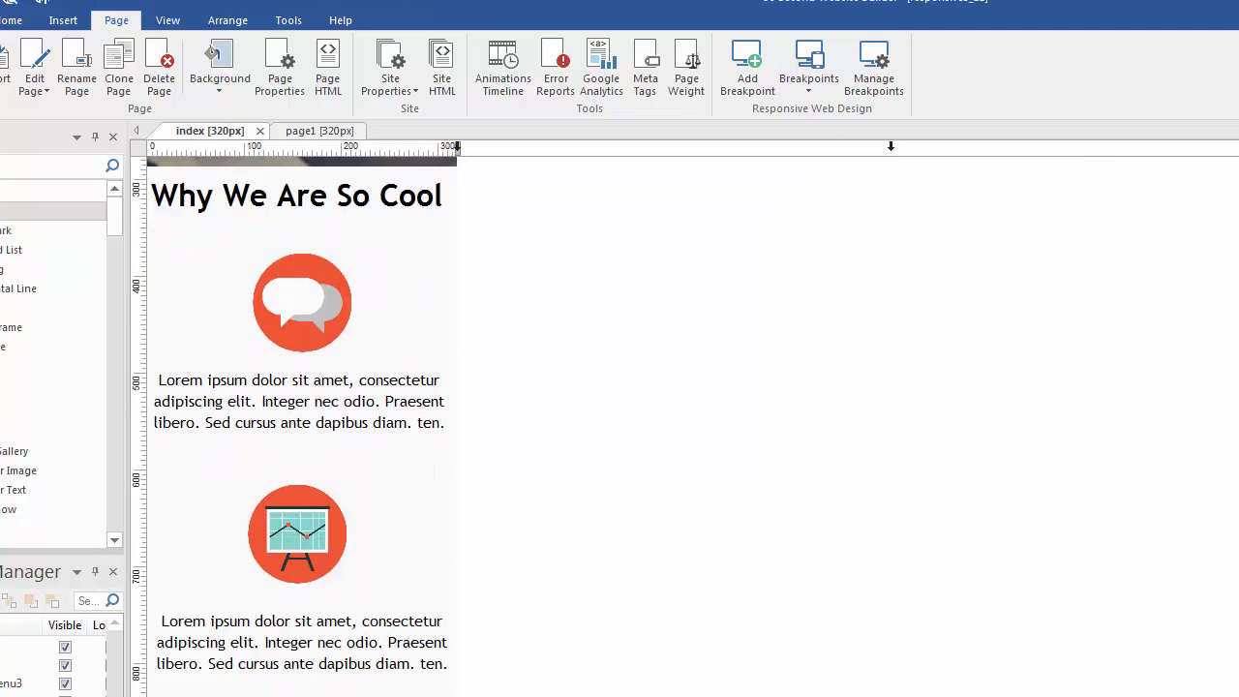
pyautogui.scroll(15, 301, 426)
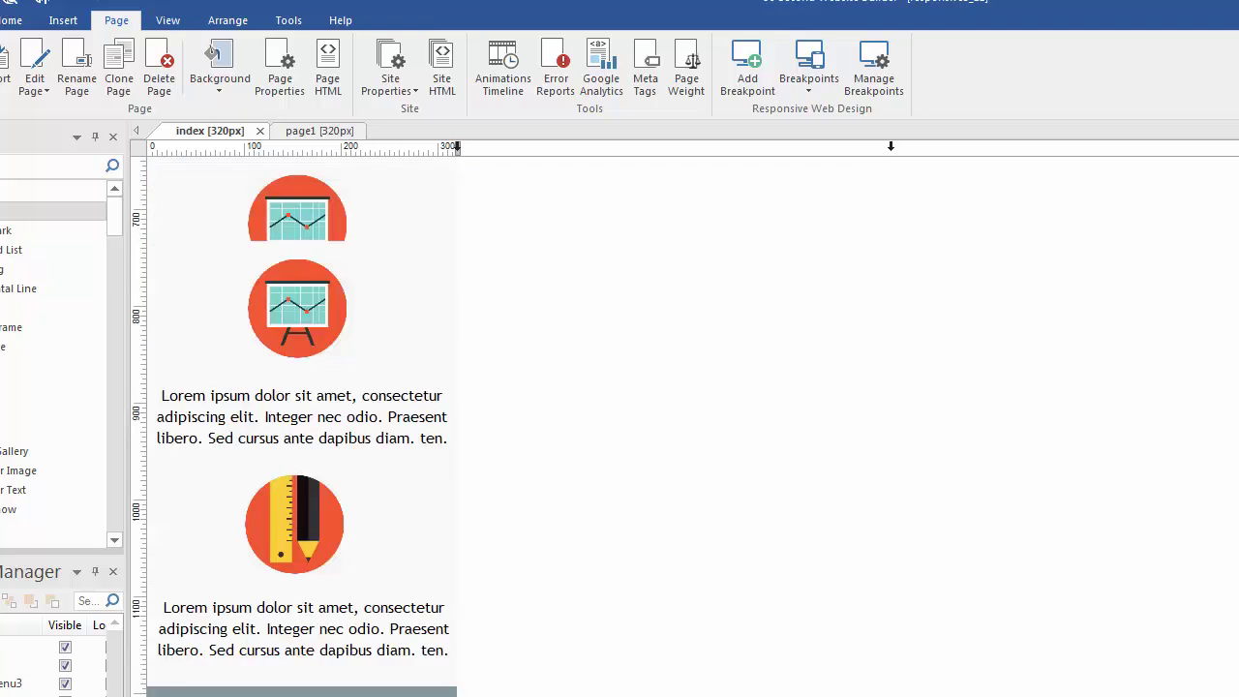
pyautogui.click(890, 148)
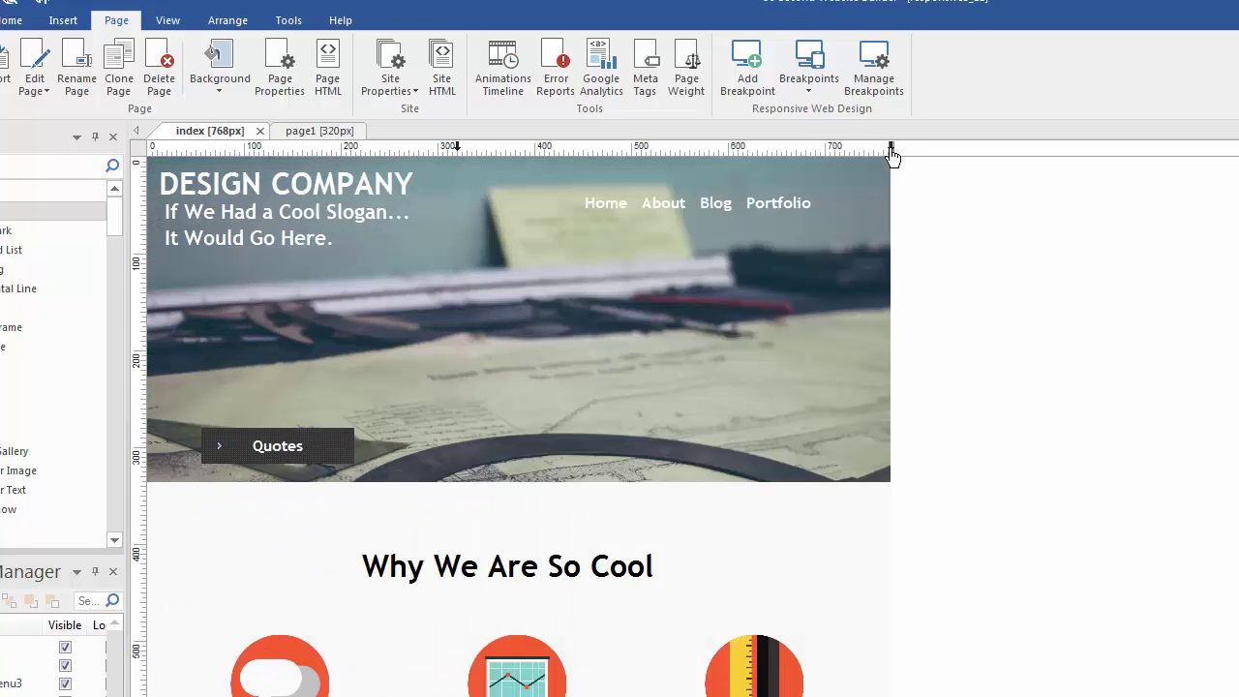
pyautogui.scroll(-10, 519, 426)
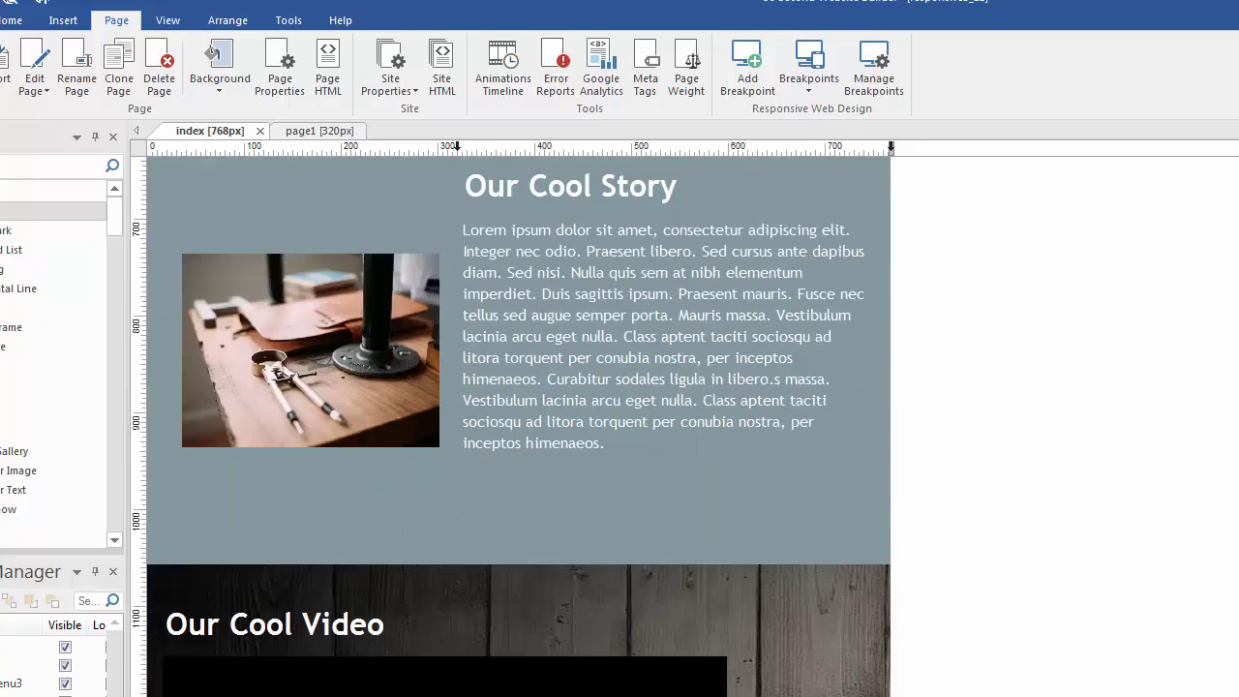
pyautogui.scroll(9, 519, 426)
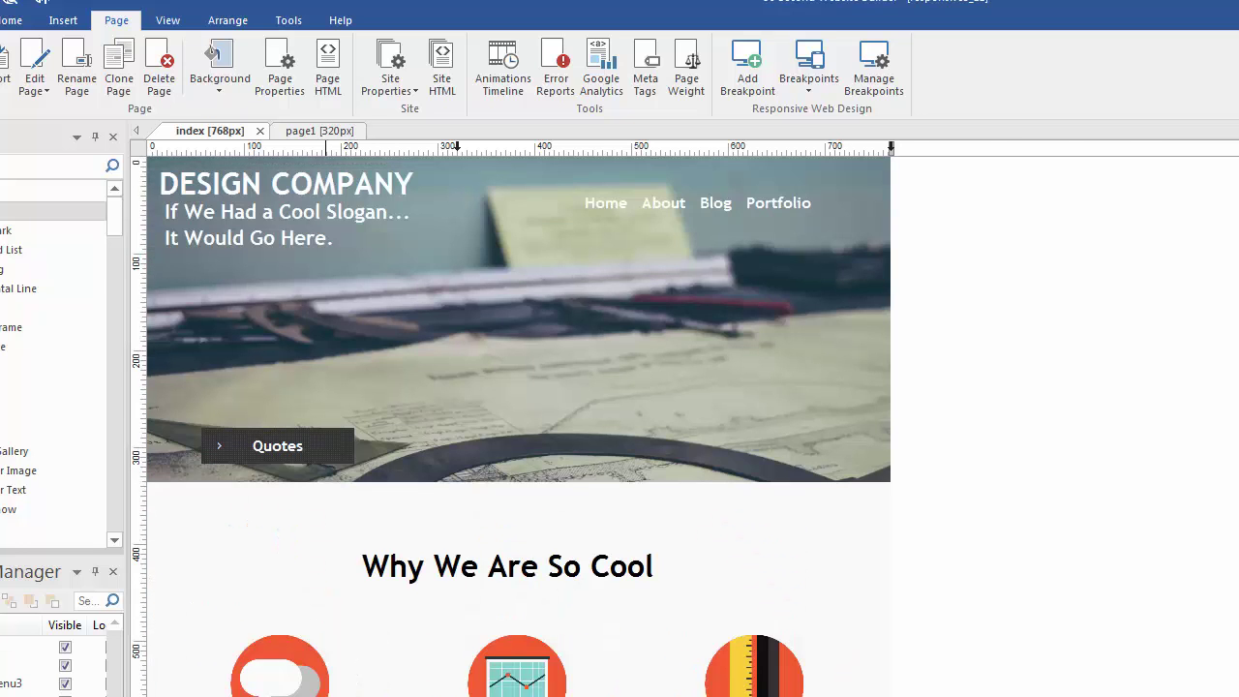
# Step: Compare the middle chart icon's placement on the index page at the default, 768 px and 320 px widths
pyautogui.click(809, 55)
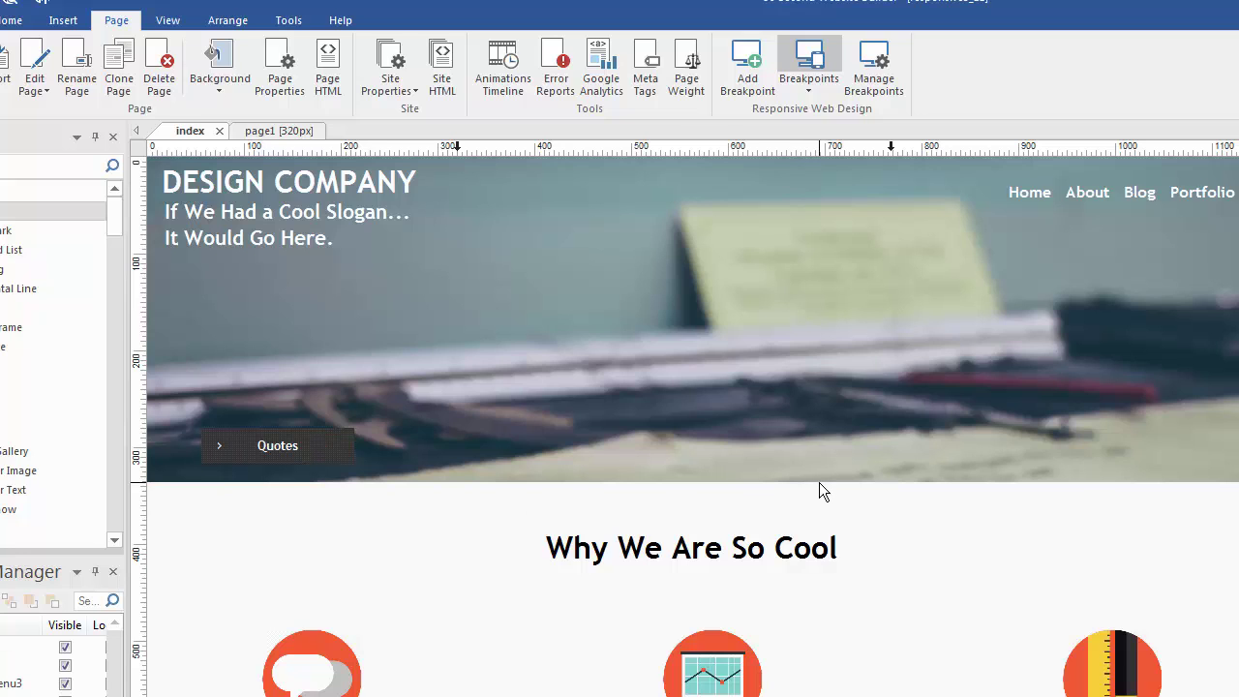
pyautogui.click(706, 666)
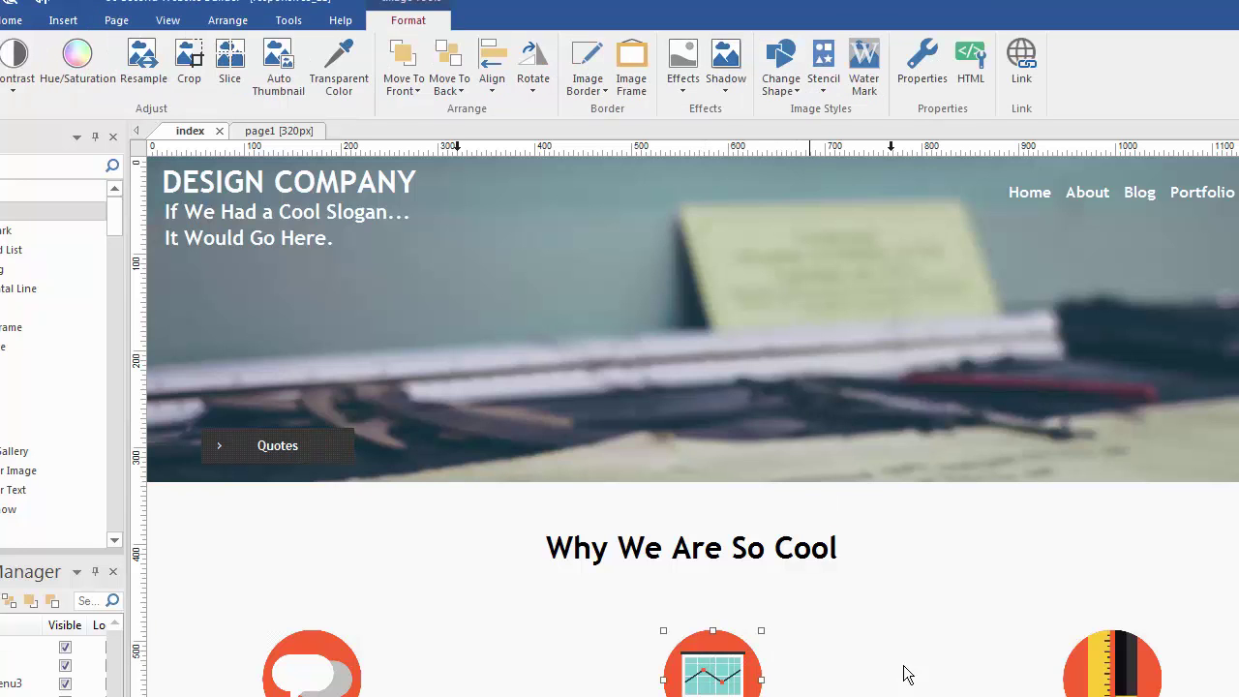
pyautogui.scroll(-3, 693, 426)
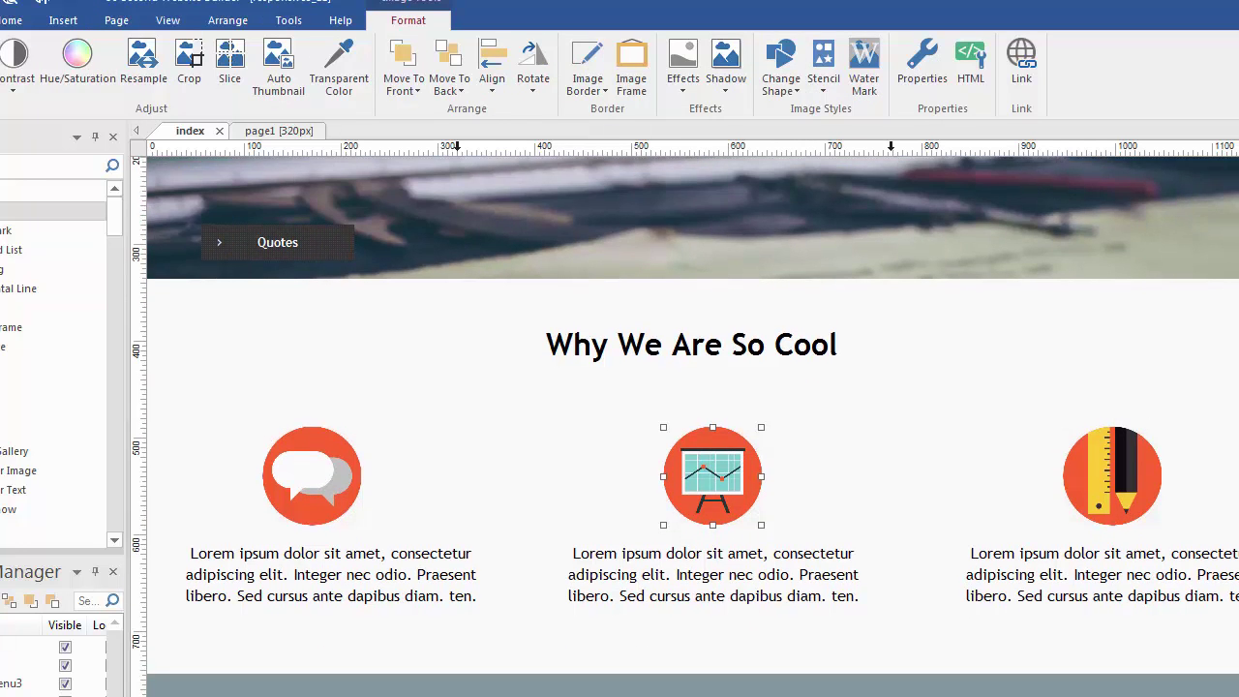
pyautogui.click(887, 147)
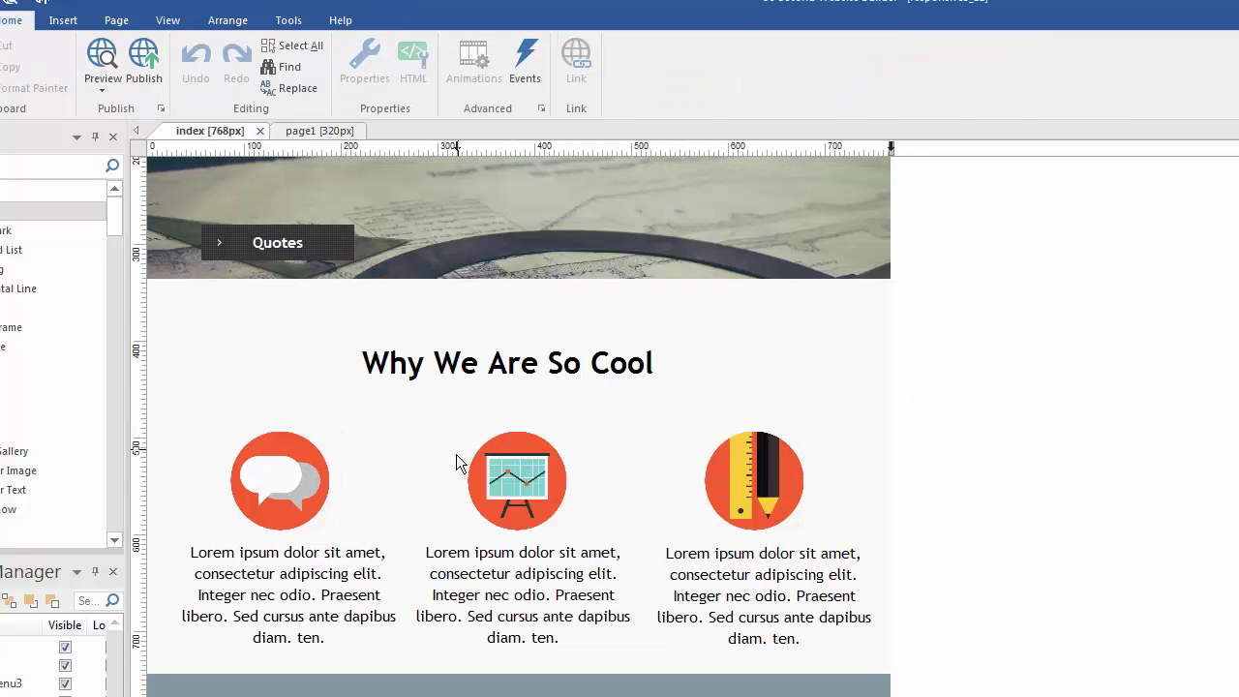
pyautogui.click(491, 485)
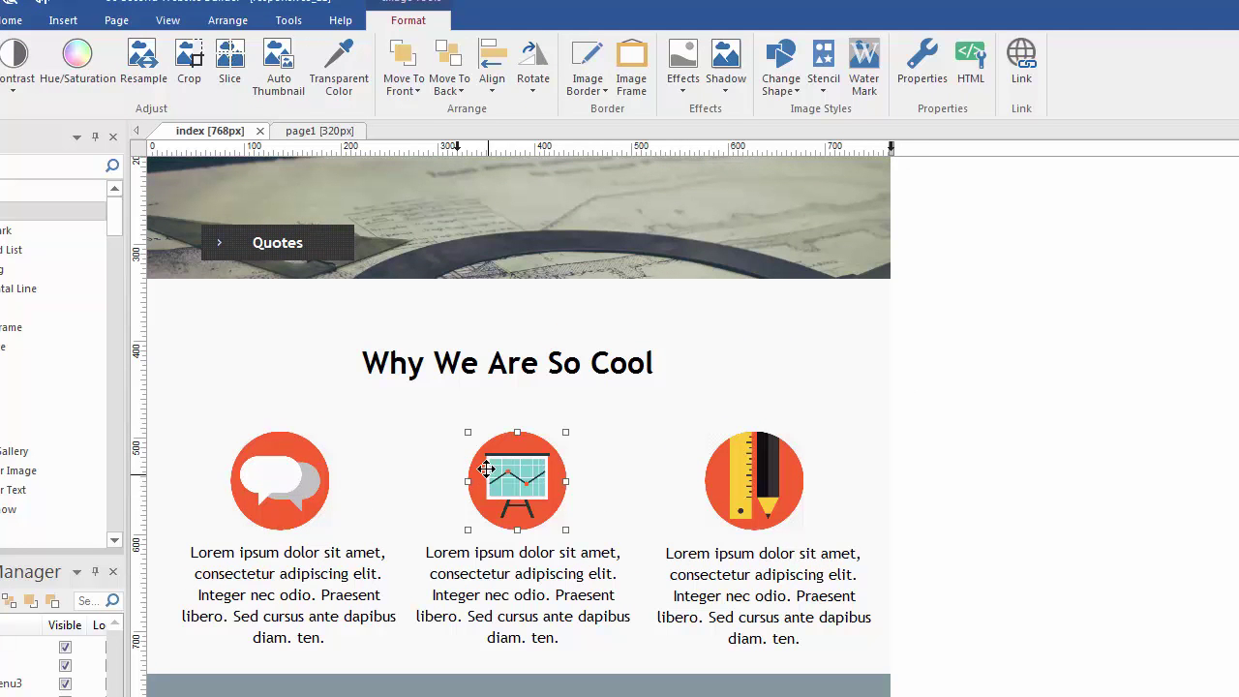
pyautogui.click(457, 148)
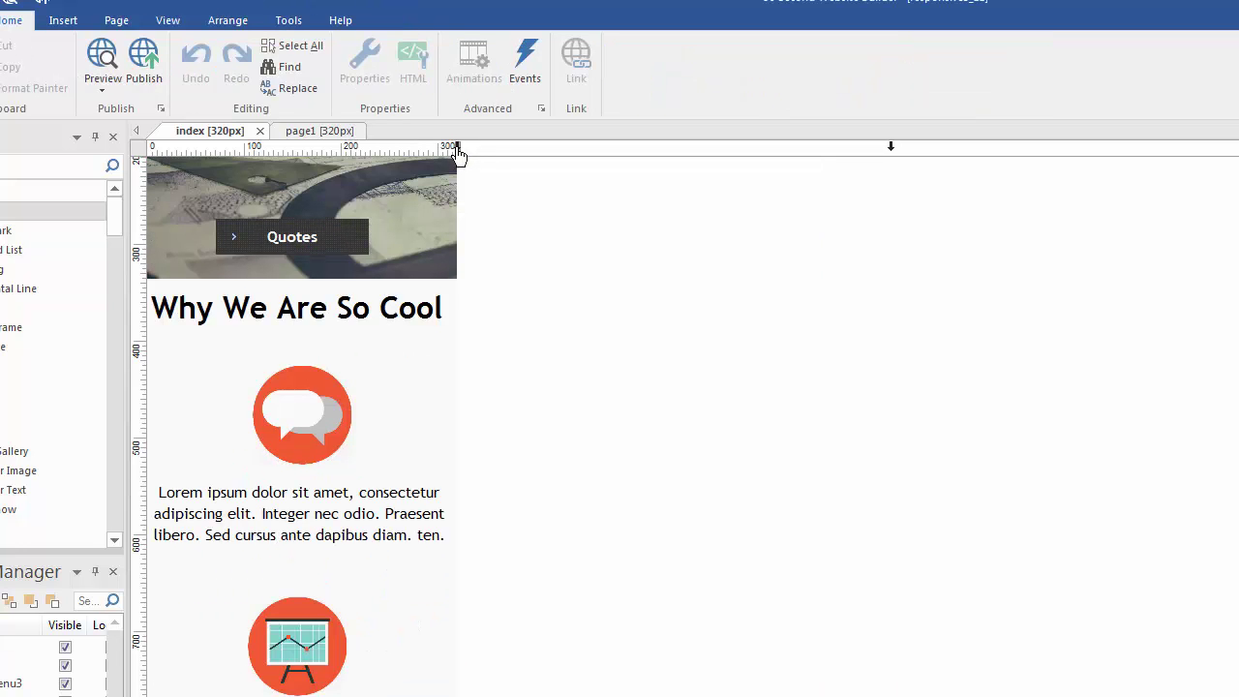
pyautogui.click(331, 635)
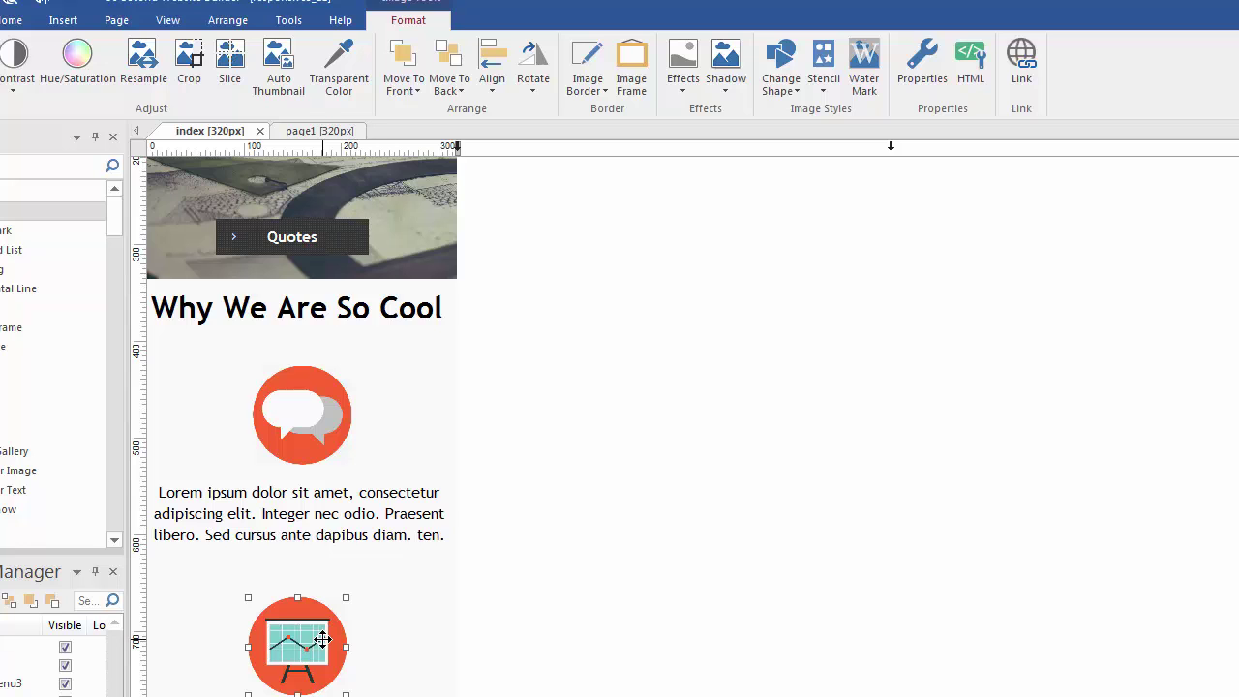
# Step: Compare the "Our Cool Story" photo at the 320 px, 768 px and default widths, continuing down to the video section
pyautogui.scroll(-10, 683, 228)
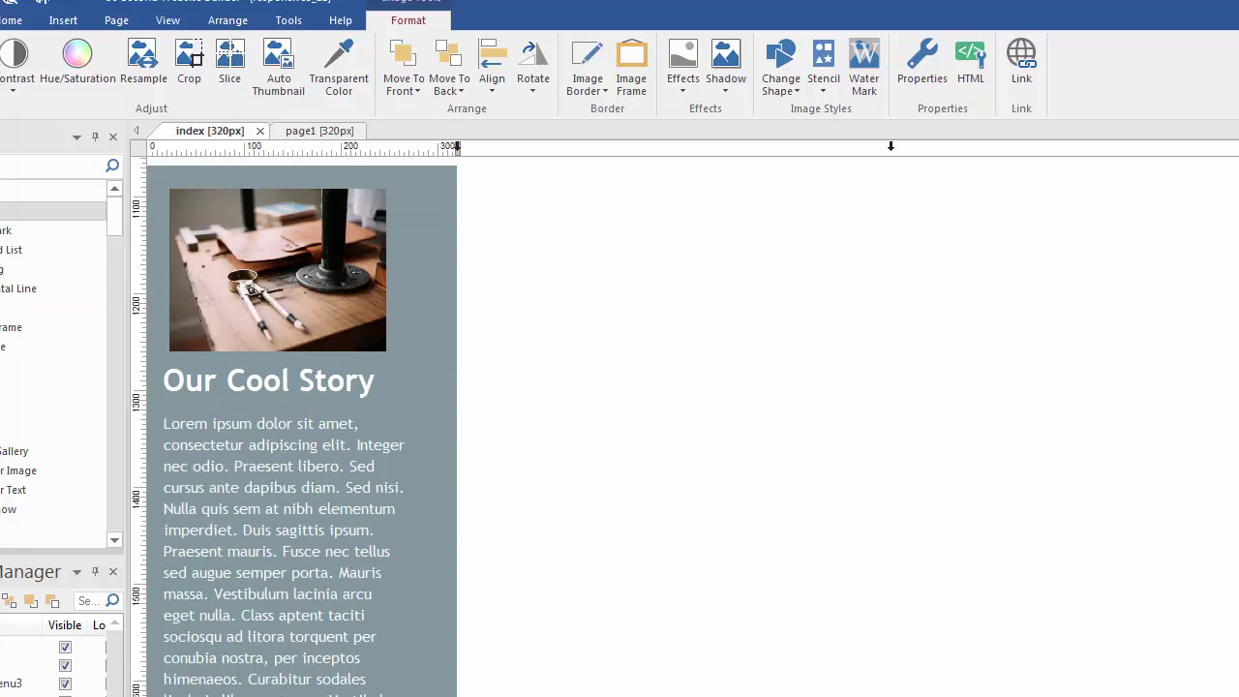
pyautogui.click(304, 268)
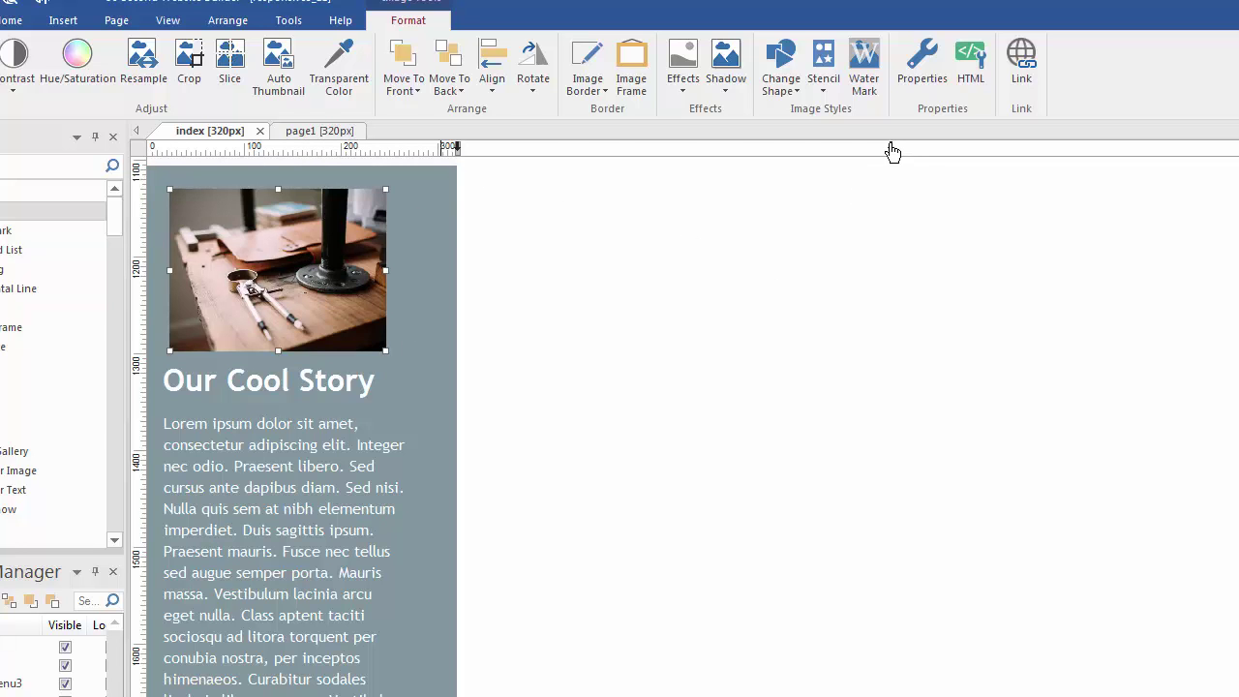
pyautogui.click(891, 150)
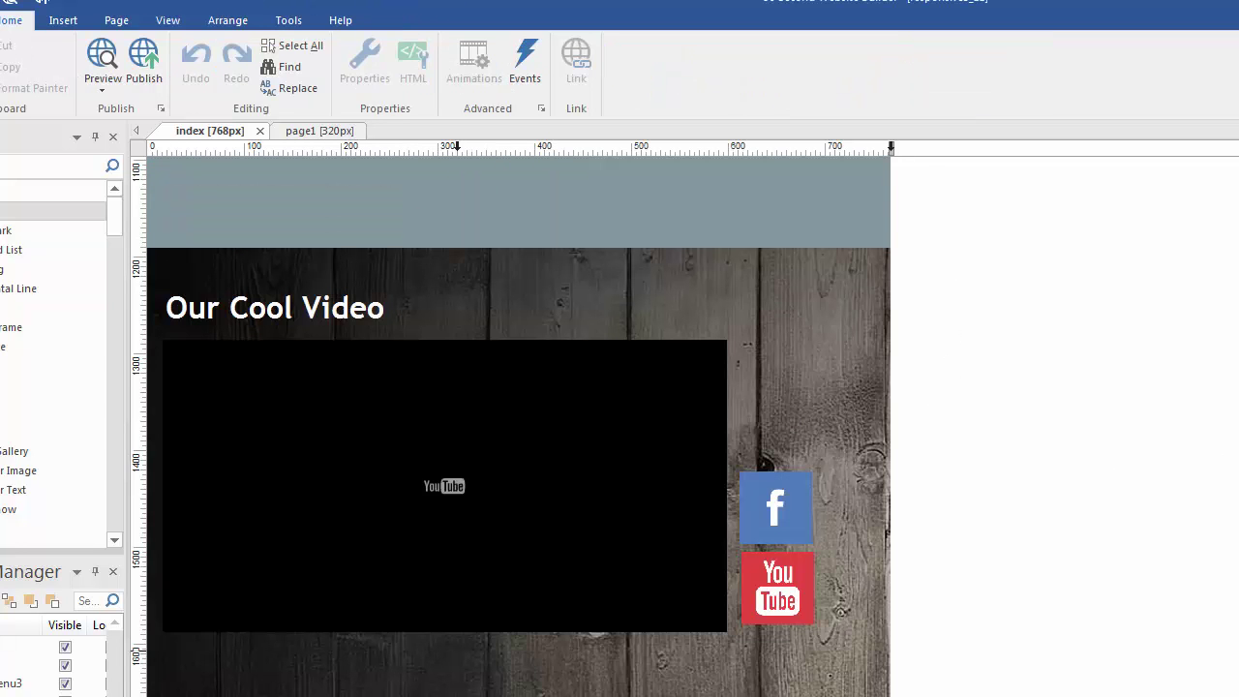
pyautogui.scroll(5, 518, 426)
pyautogui.click(349, 459)
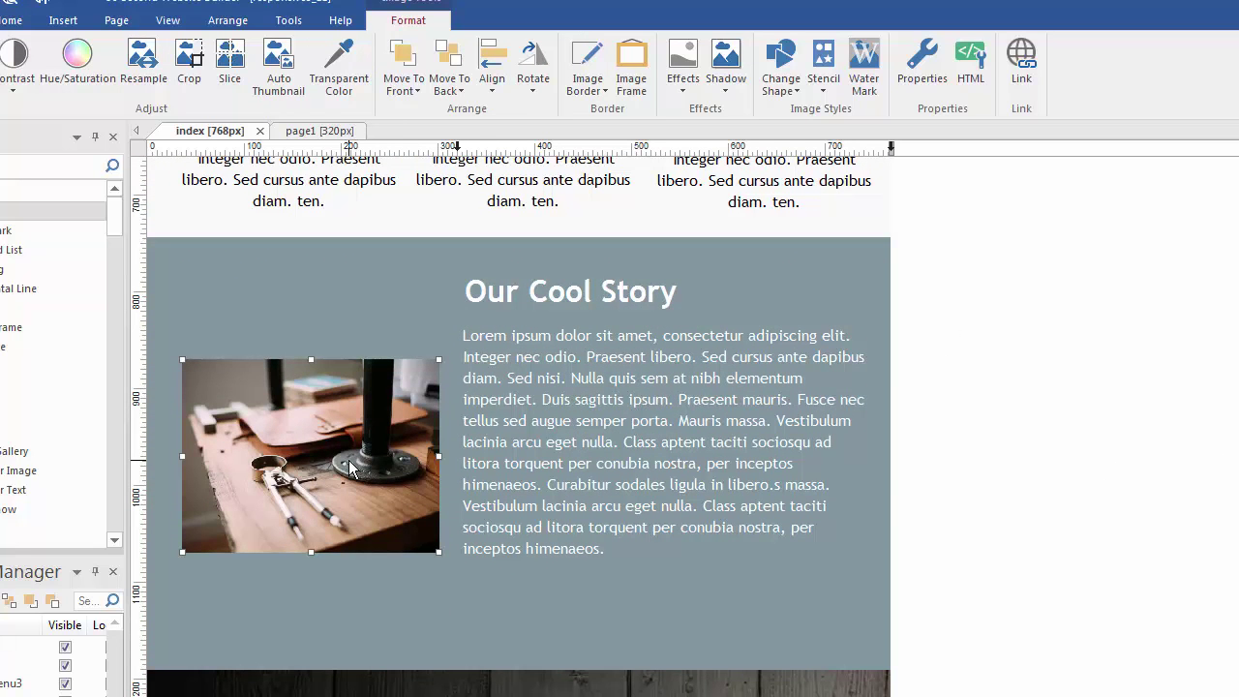
pyautogui.click(530, 640)
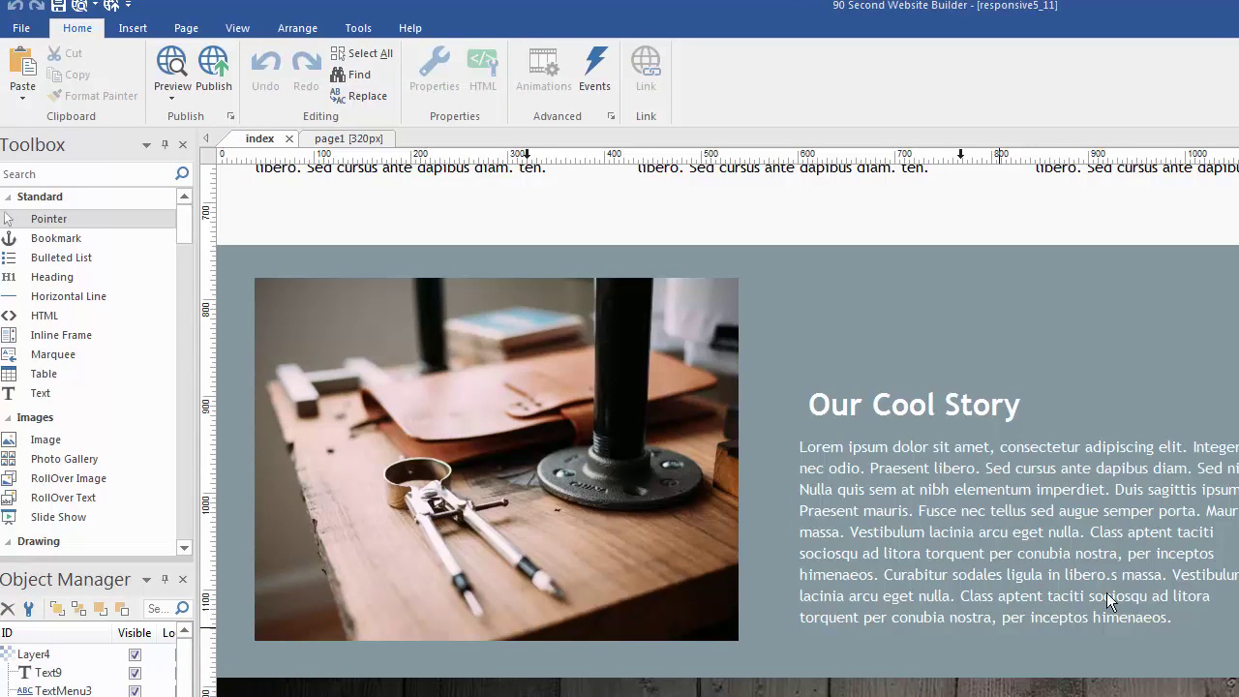
pyautogui.scroll(-3, 720, 430)
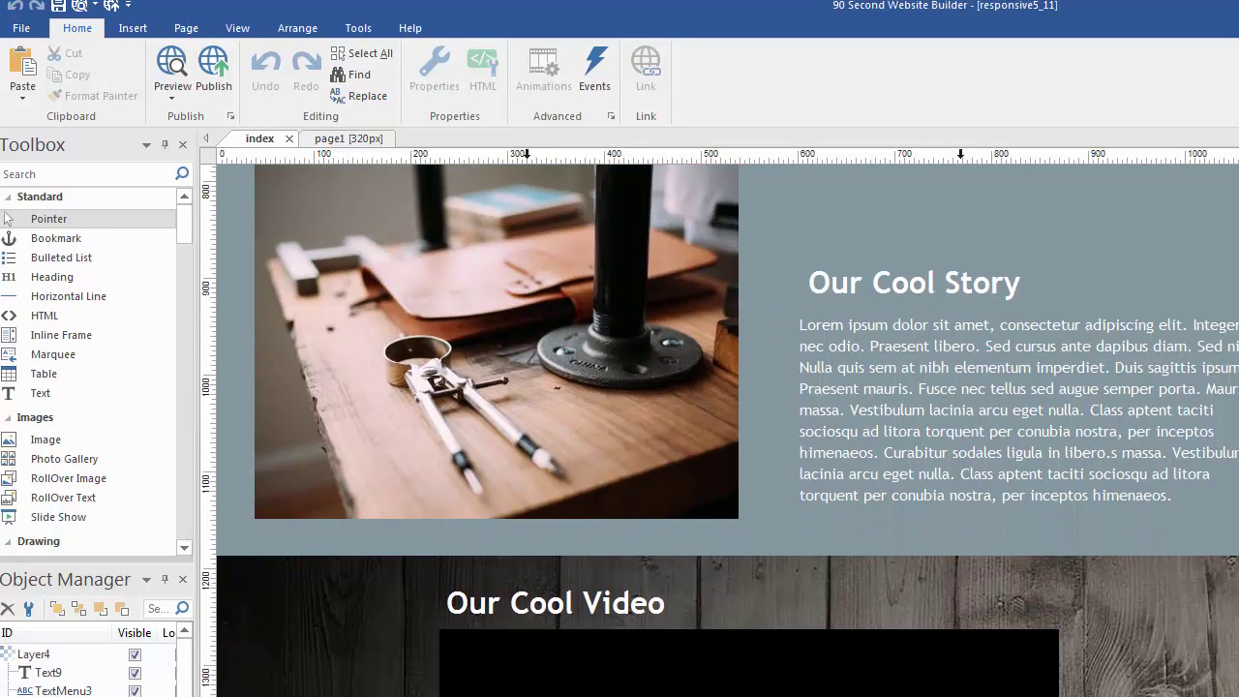
pyautogui.scroll(-2, 720, 430)
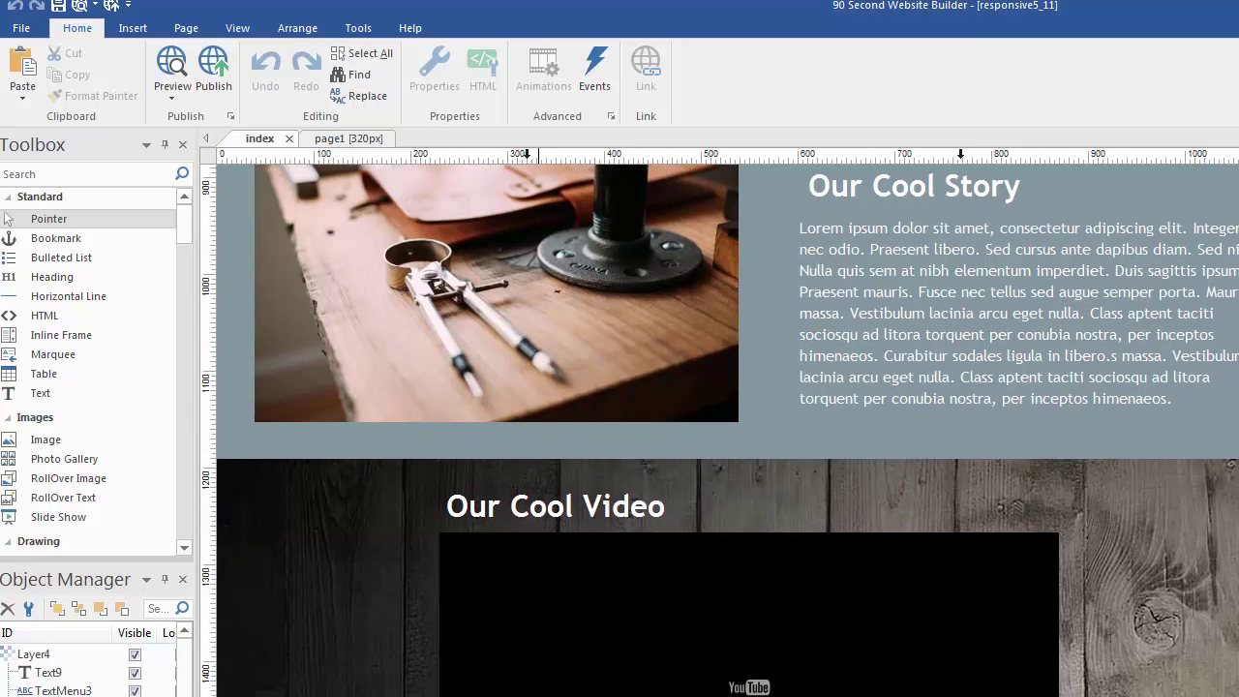
pyautogui.click(190, 688)
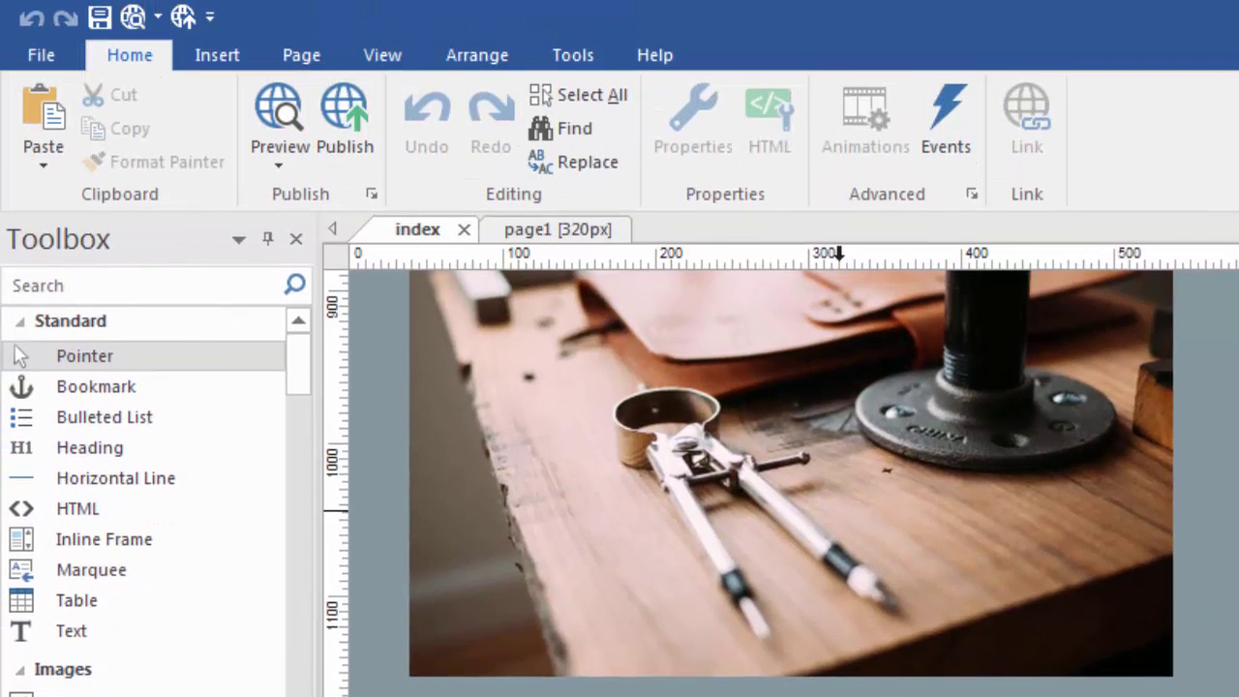
# Step: Look through the index page's object and visibility list and select the YouTube video in the default layout
pyautogui.click(375, 57)
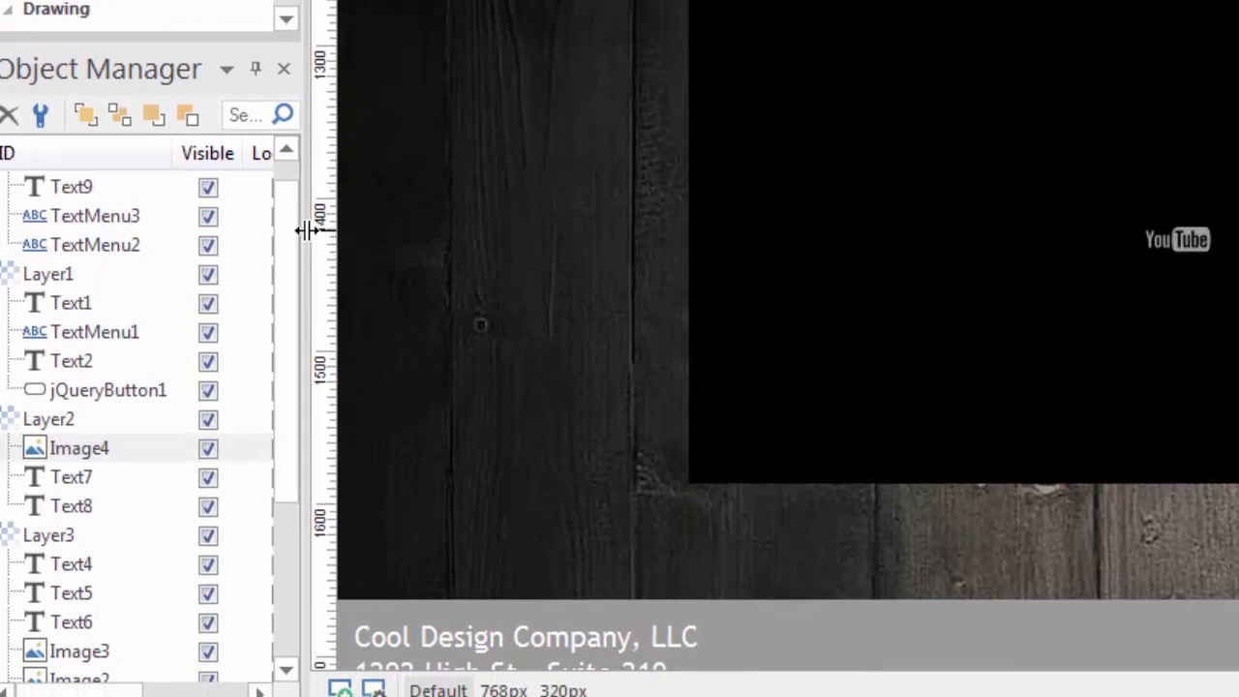
pyautogui.moveTo(288, 240); pyautogui.dragTo(280, 184)
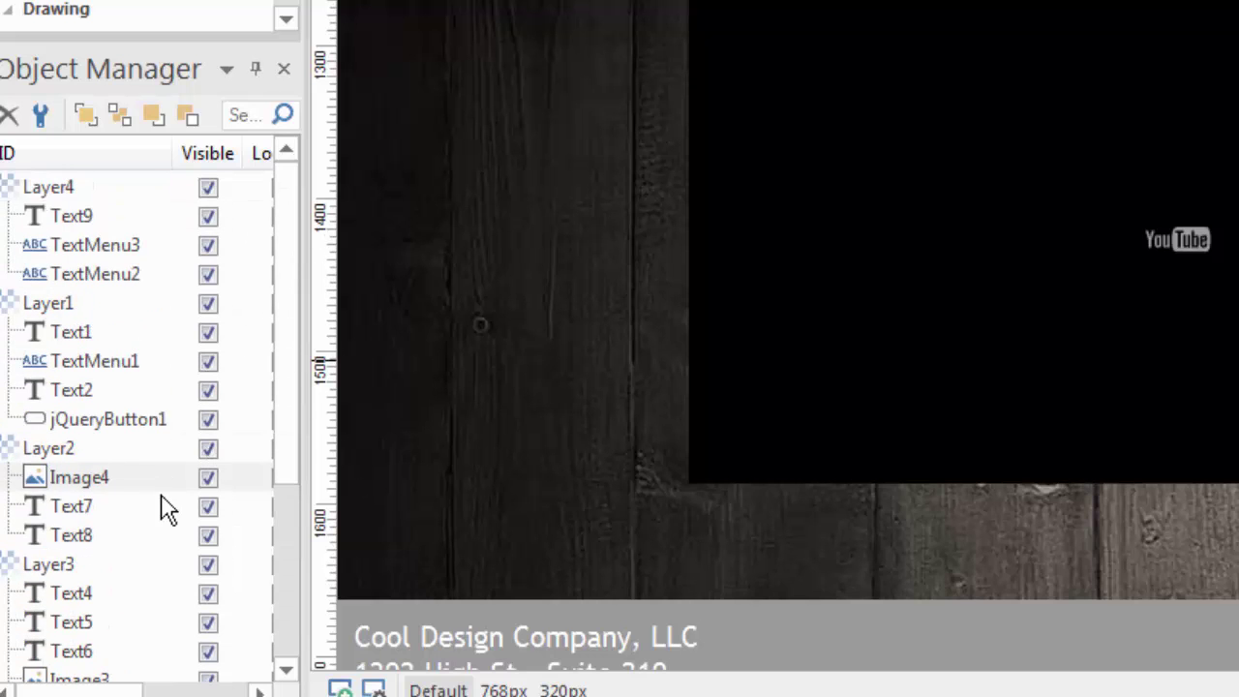
pyautogui.moveTo(285, 255); pyautogui.dragTo(290, 199)
pyautogui.click(1082, 335)
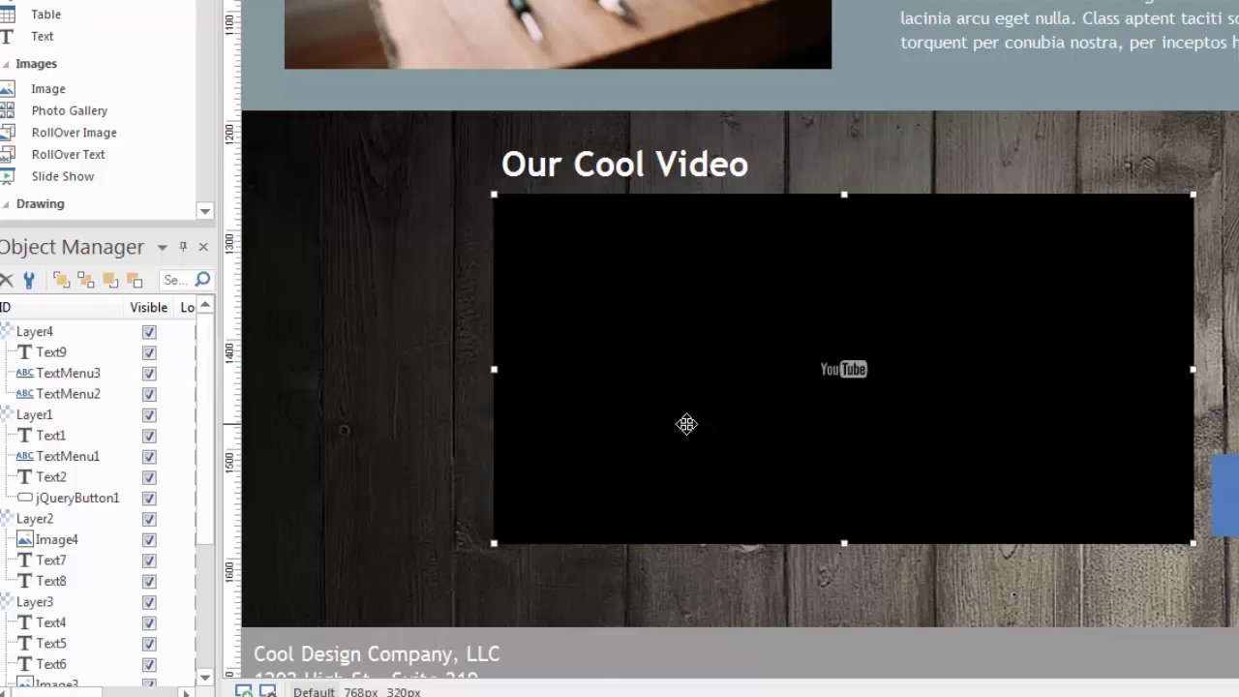
# Step: Turn off the YouTube video's visibility in the index page's 320 px layout and turn it back on
pyautogui.click(405, 692)
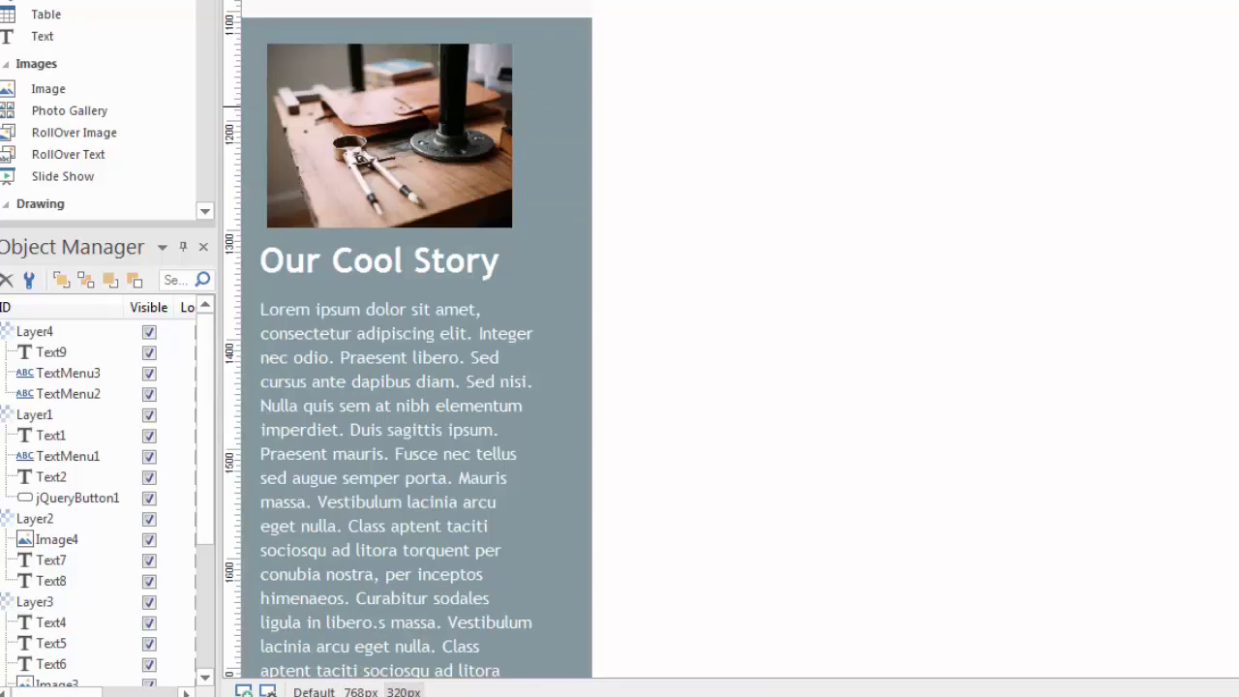
pyautogui.scroll(-8, 416, 387)
pyautogui.click(496, 84)
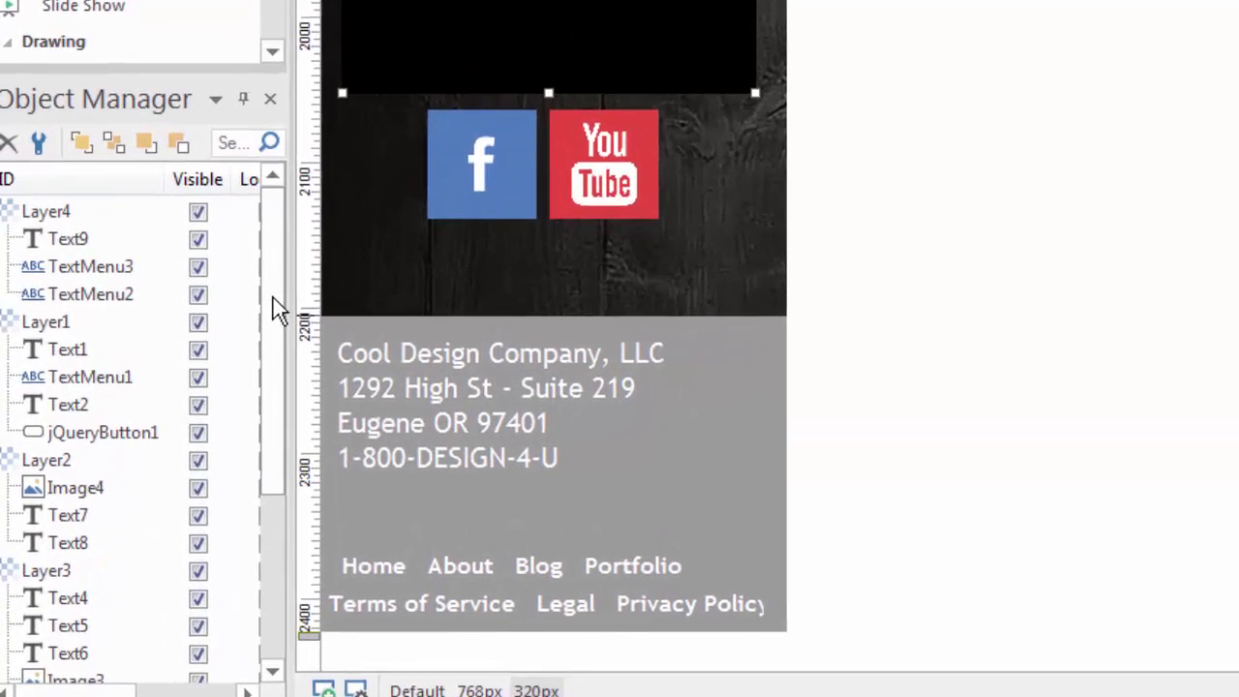
pyautogui.moveTo(273, 297); pyautogui.dragTo(270, 521)
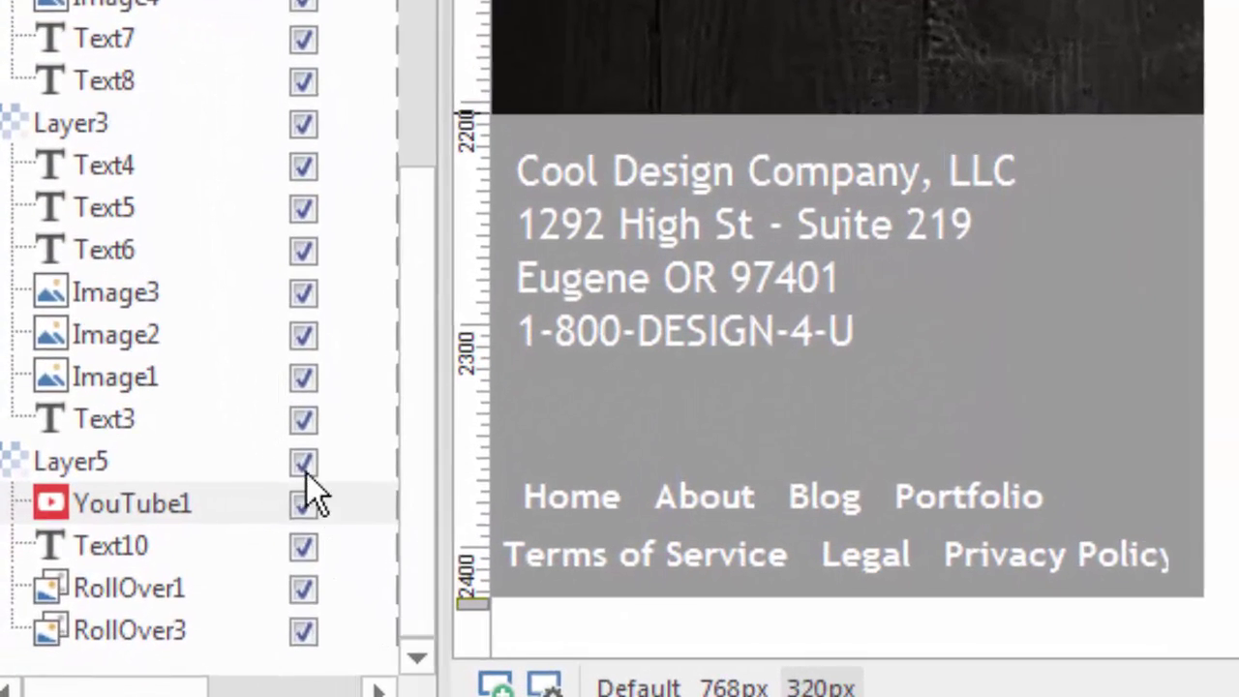
pyautogui.click(303, 503)
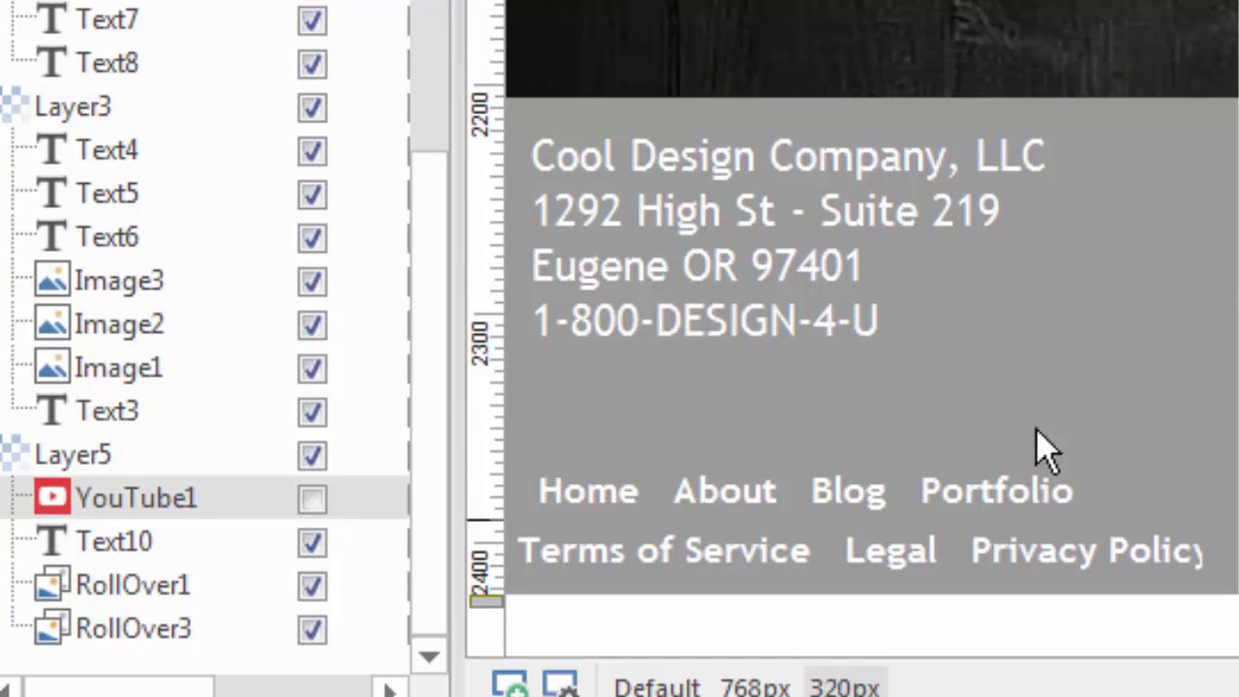
pyautogui.click(312, 498)
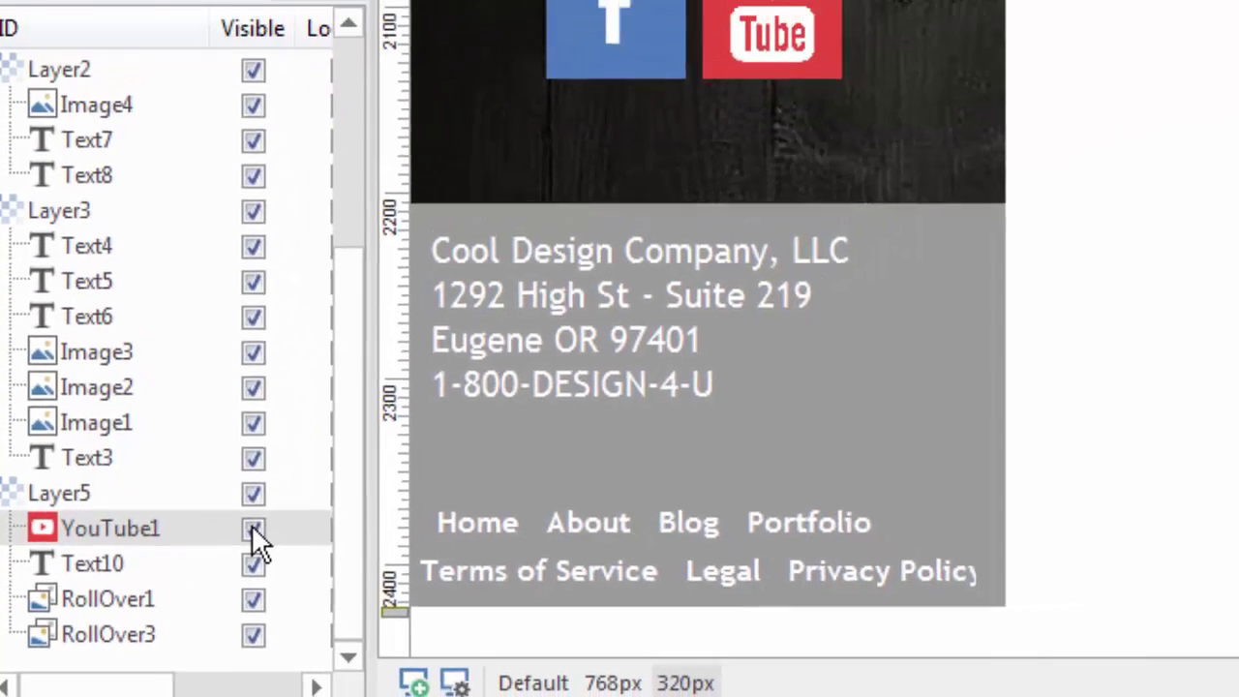